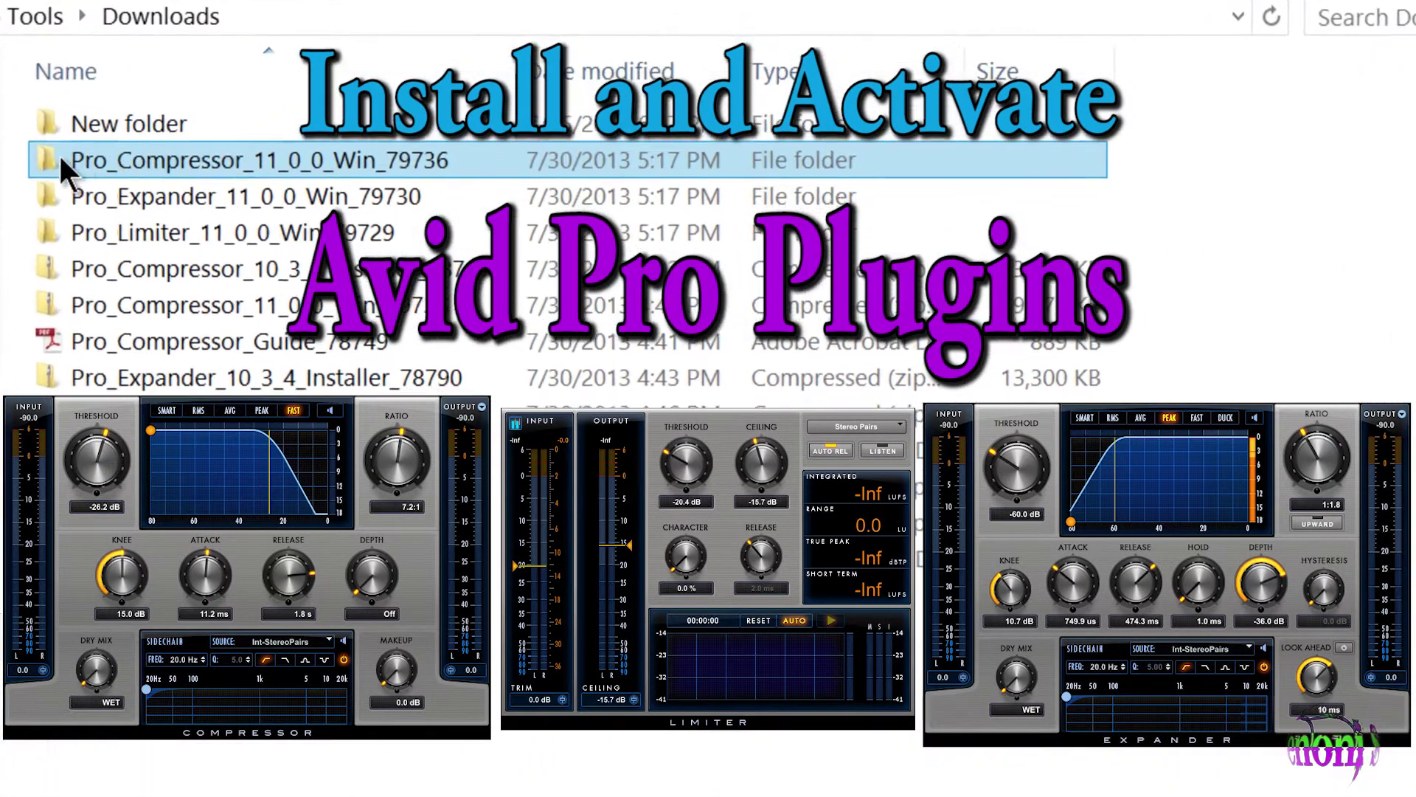
Step: Select the Pro plug-in folders, then only the older Pro_Compressor_10_3_4 installer zip, in Downloads
{"action": "left_click_drag", "start_coordinate": [11, 146], "coordinate": [80, 219]}
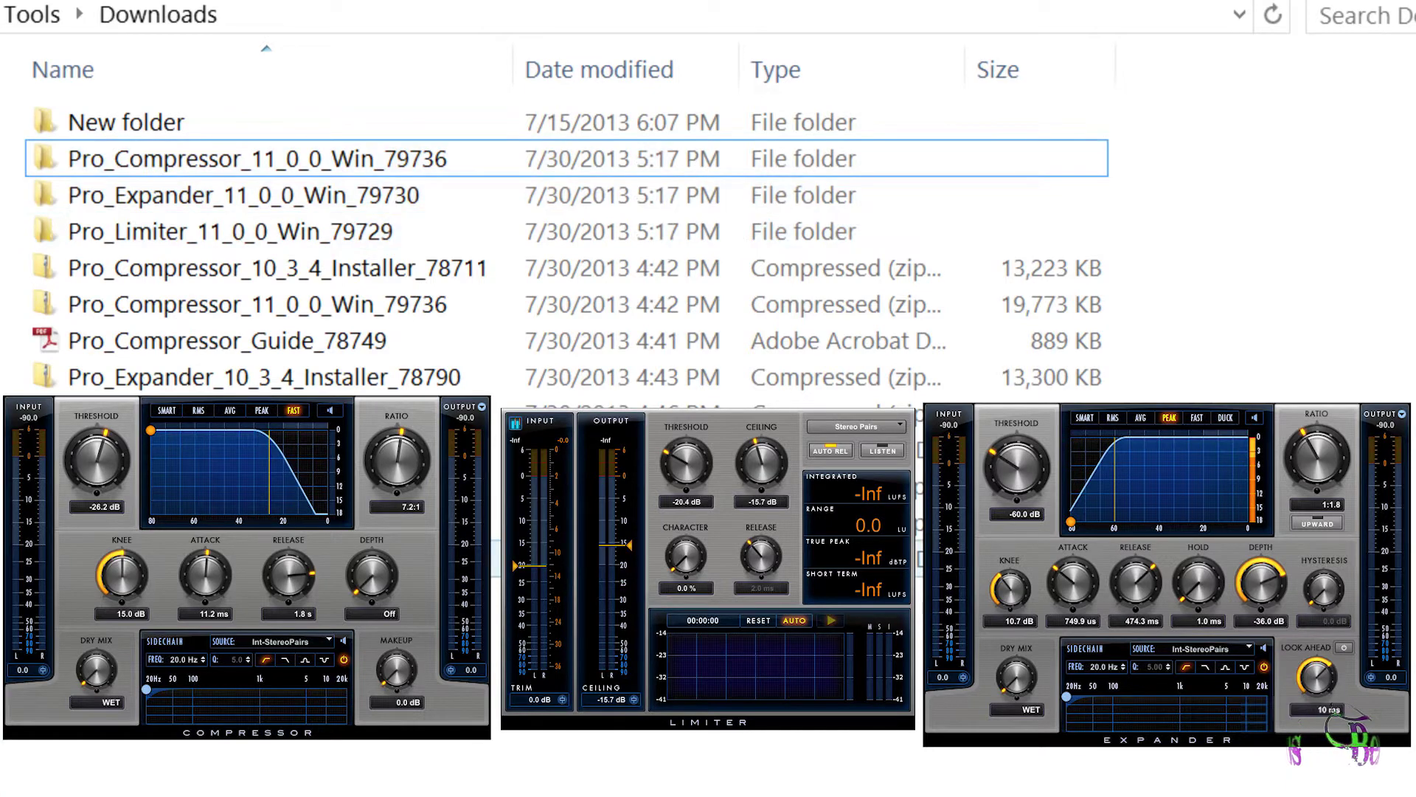
{"action": "left_click", "coordinate": [174, 270]}
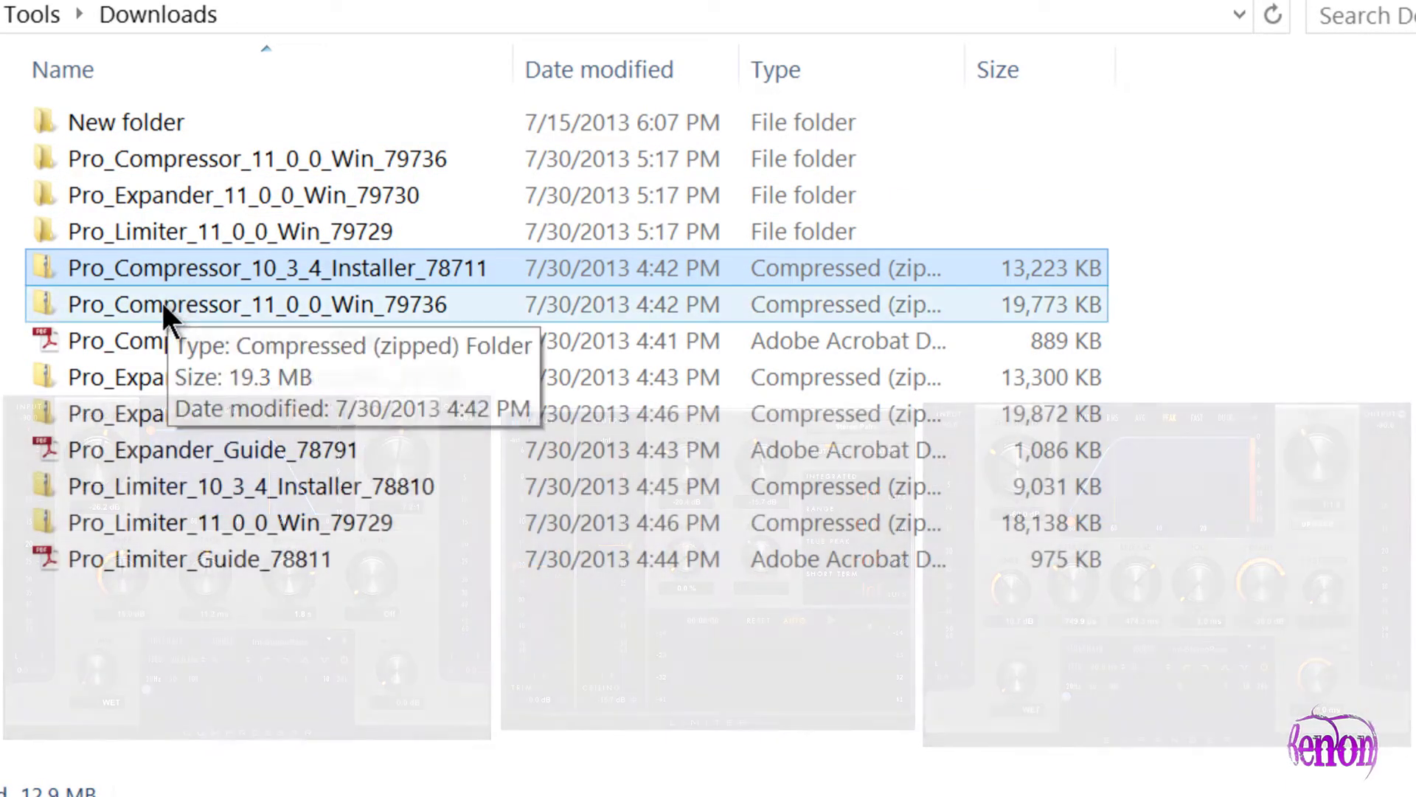
{"action": "left_click", "coordinate": [164, 307]}
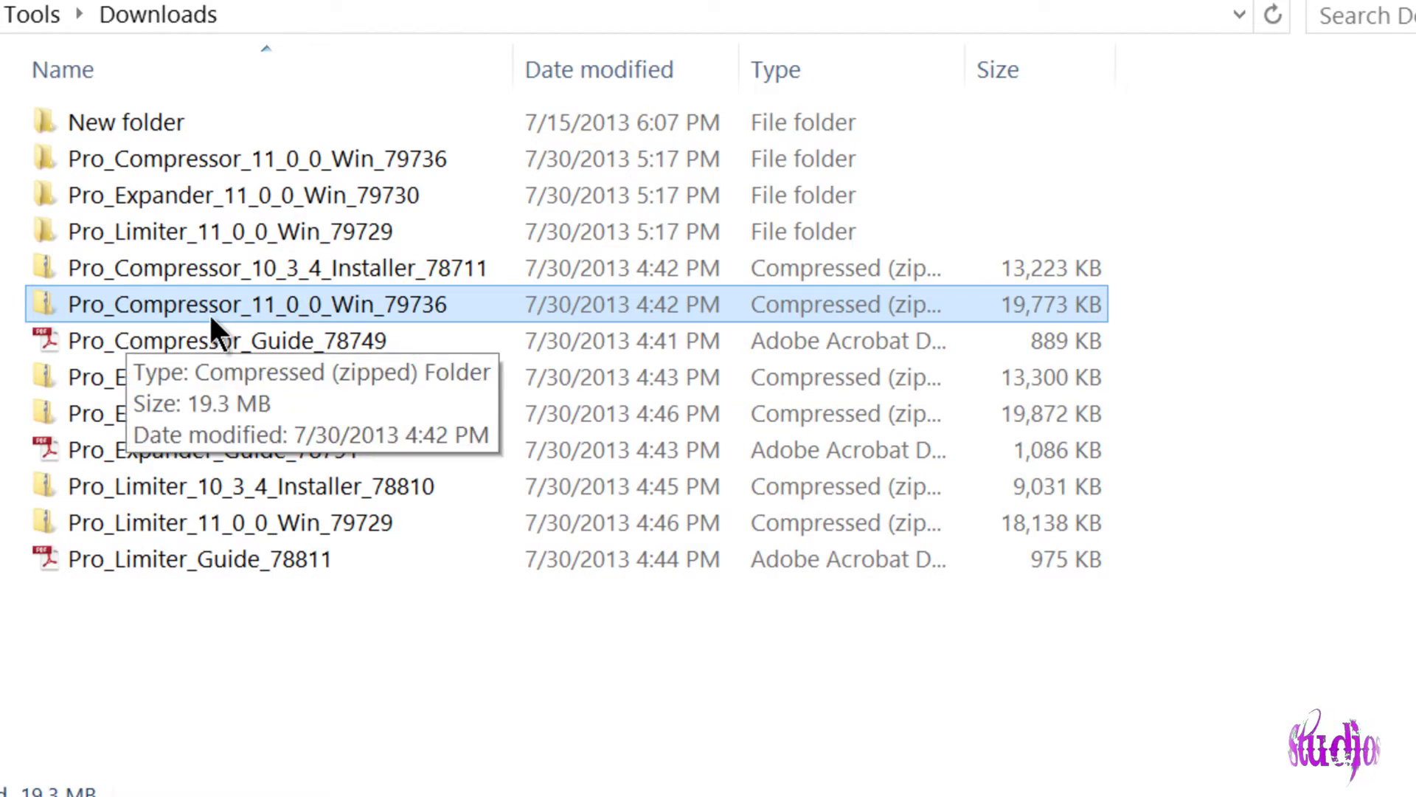
{"action": "left_click", "coordinate": [212, 270], "text": "ctrl"}
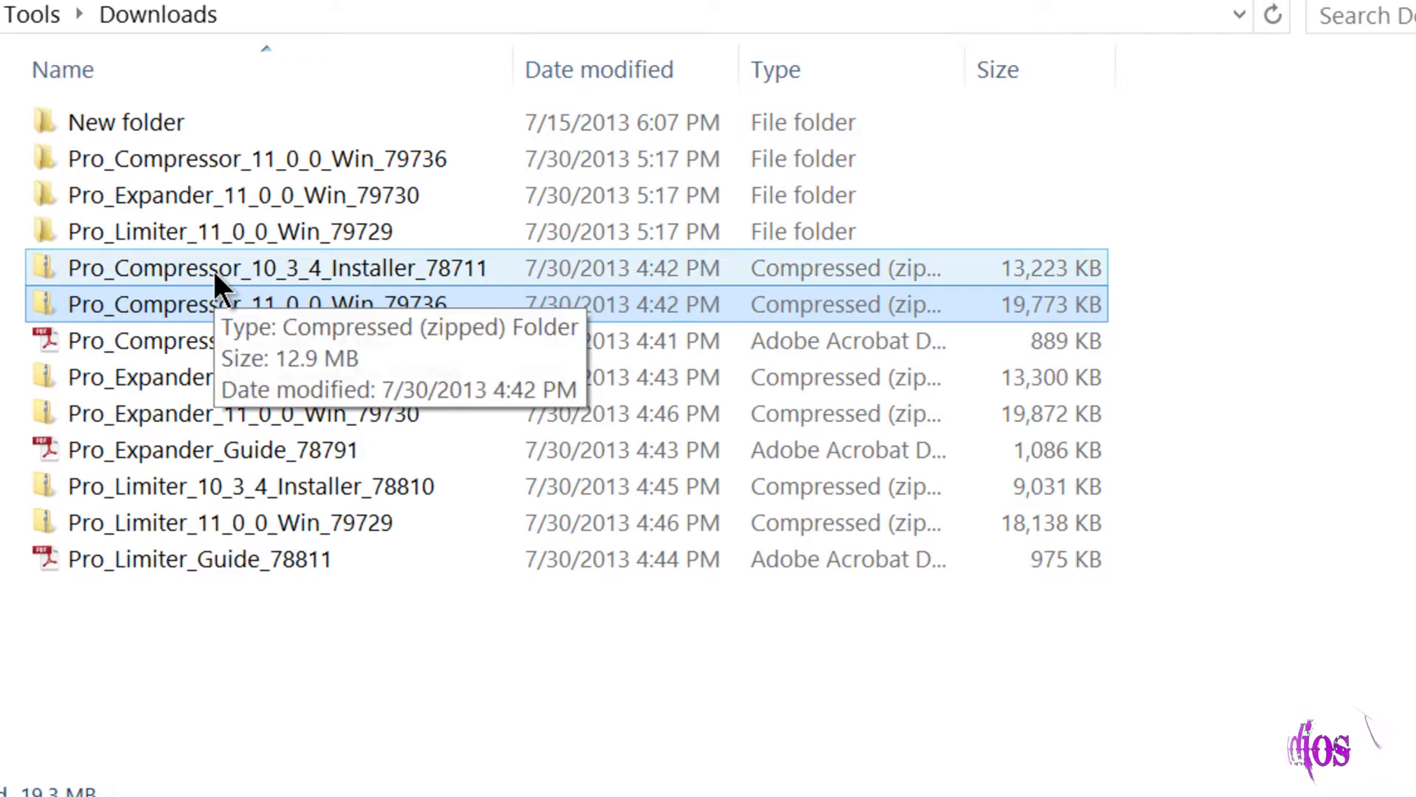
{"action": "left_click", "coordinate": [213, 268]}
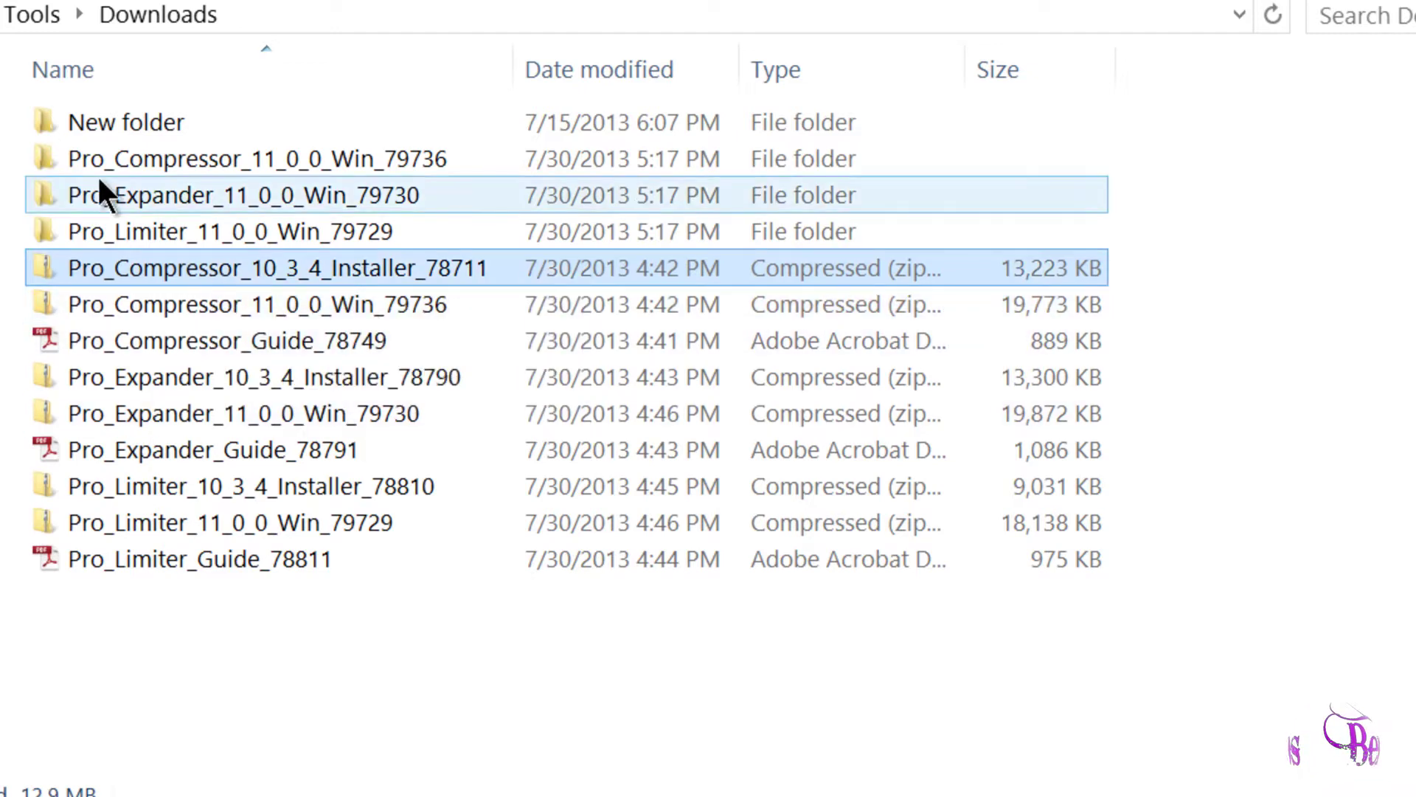
Step: Install Avid ProCompressor as administrator from Pro_Compressor_11_0_0_Win_79736, then open the Pro_Expander_11_0_0_Win_79730 folder
{"action": "double_click", "coordinate": [222, 162]}
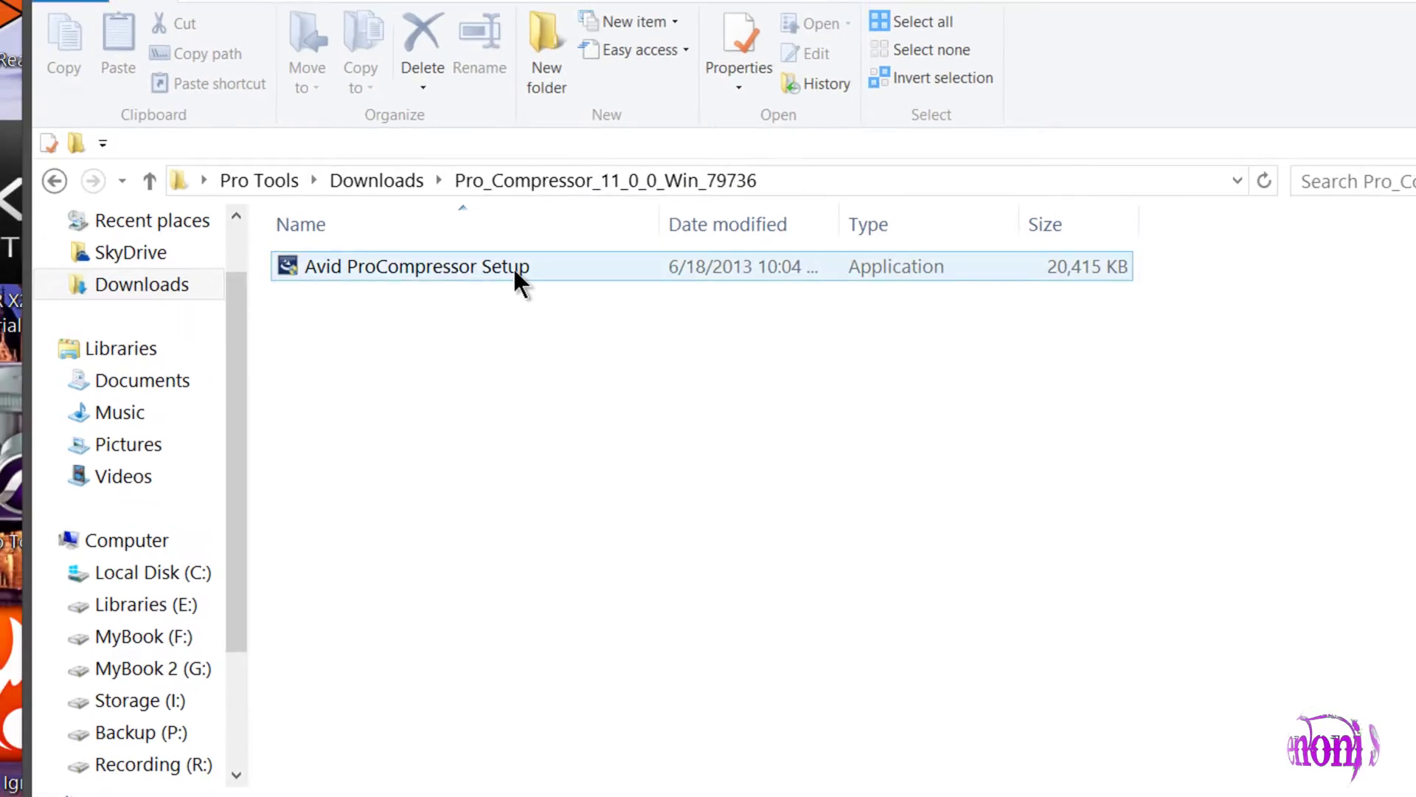
{"action": "right_click", "coordinate": [512, 267]}
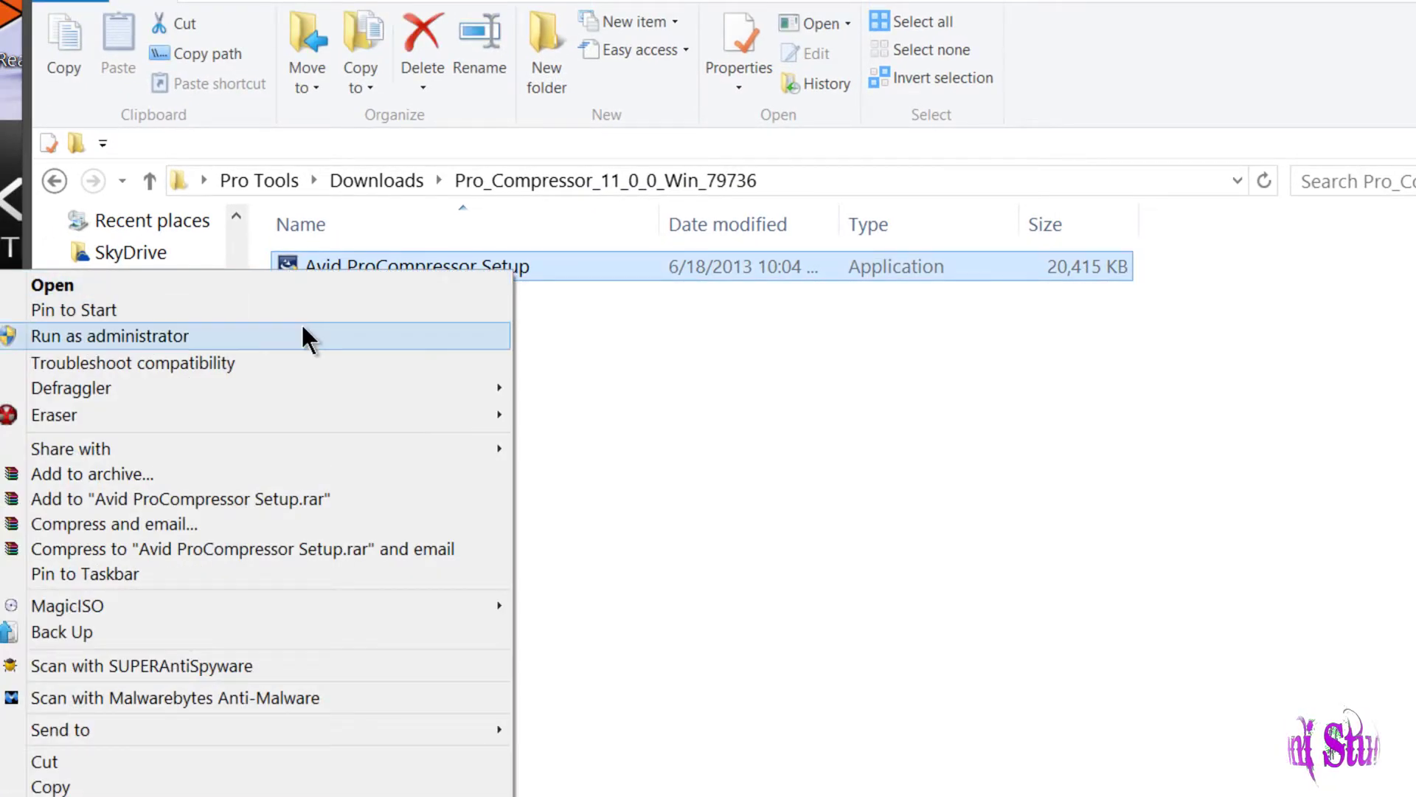
{"action": "left_click", "coordinate": [303, 336]}
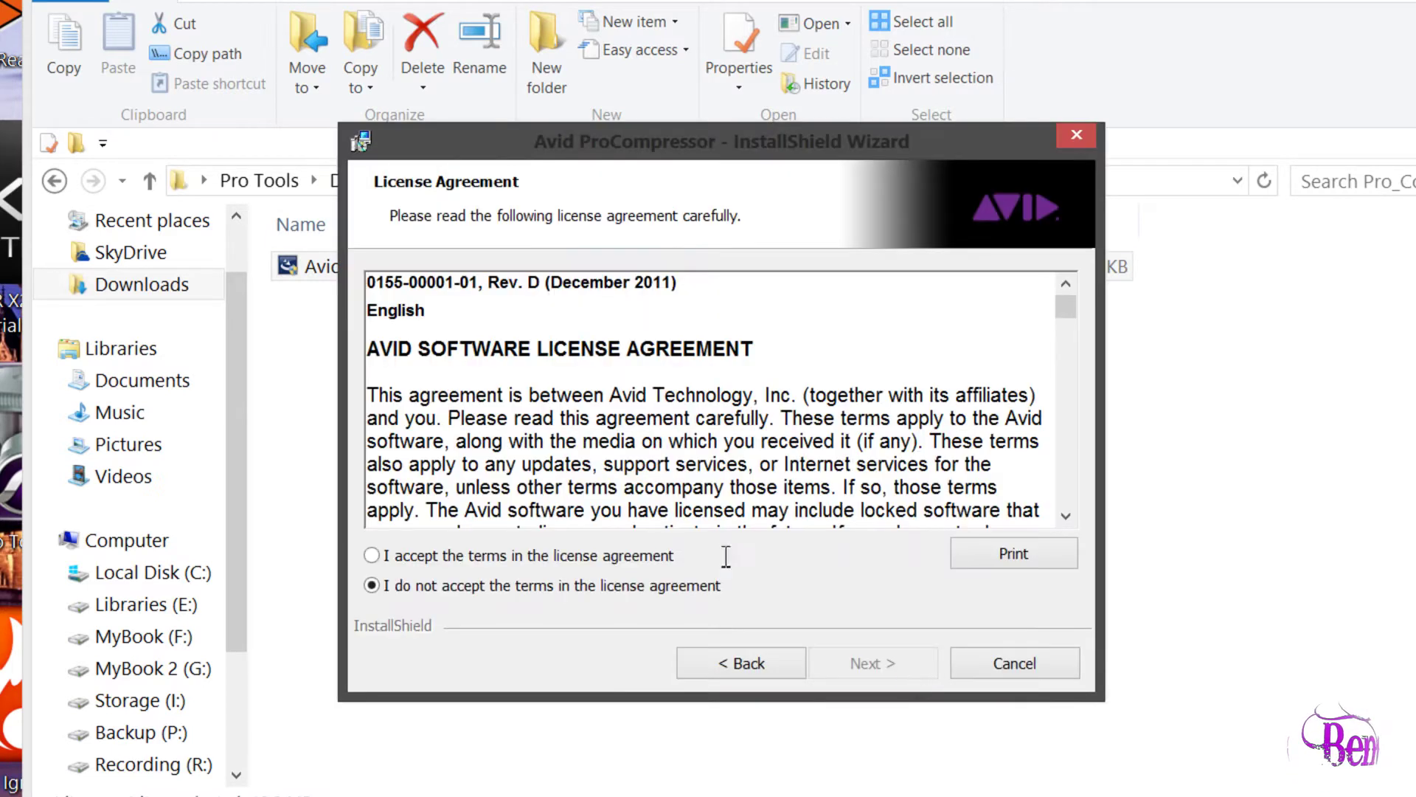
{"action": "left_click", "coordinate": [682, 555]}
{"action": "left_click", "coordinate": [869, 663]}
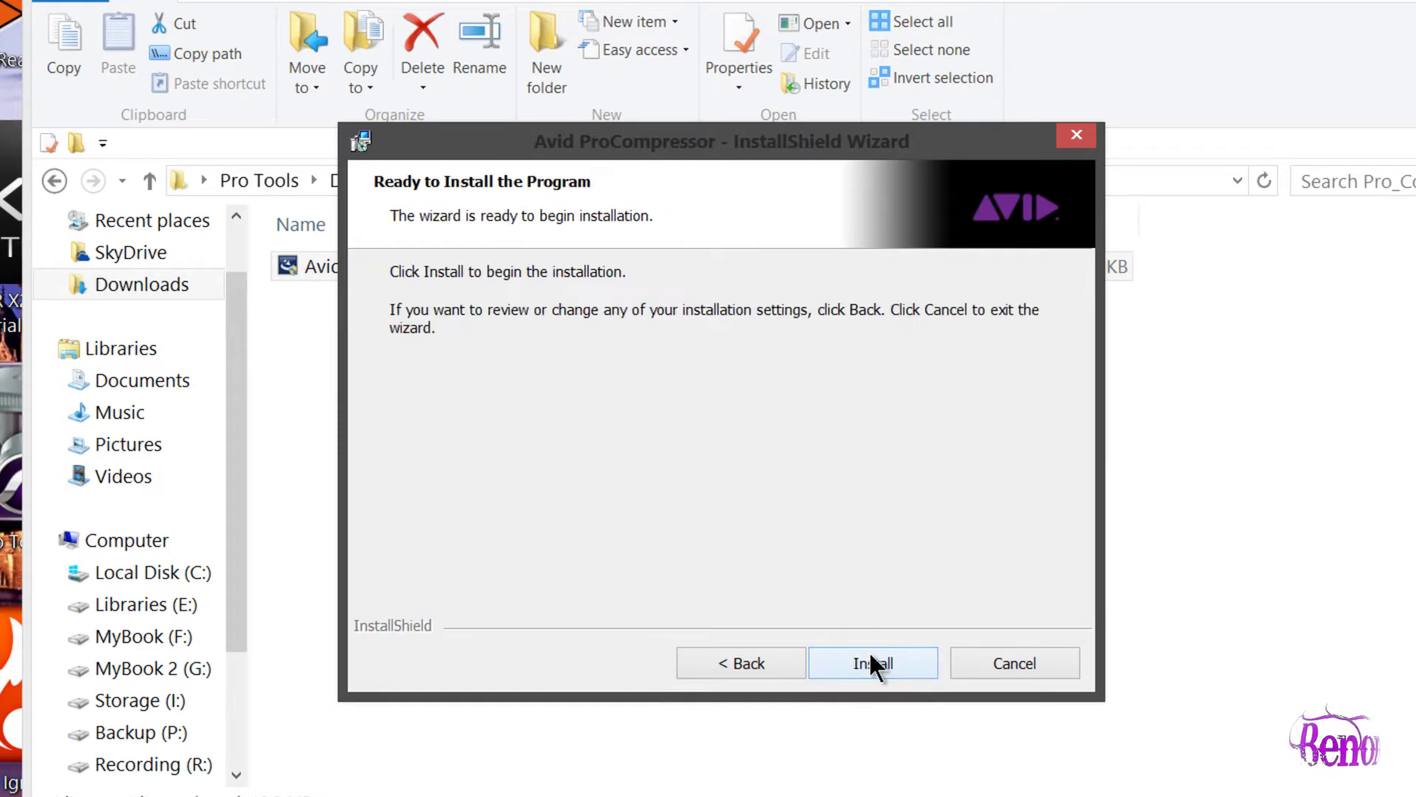
{"action": "left_click", "coordinate": [871, 664]}
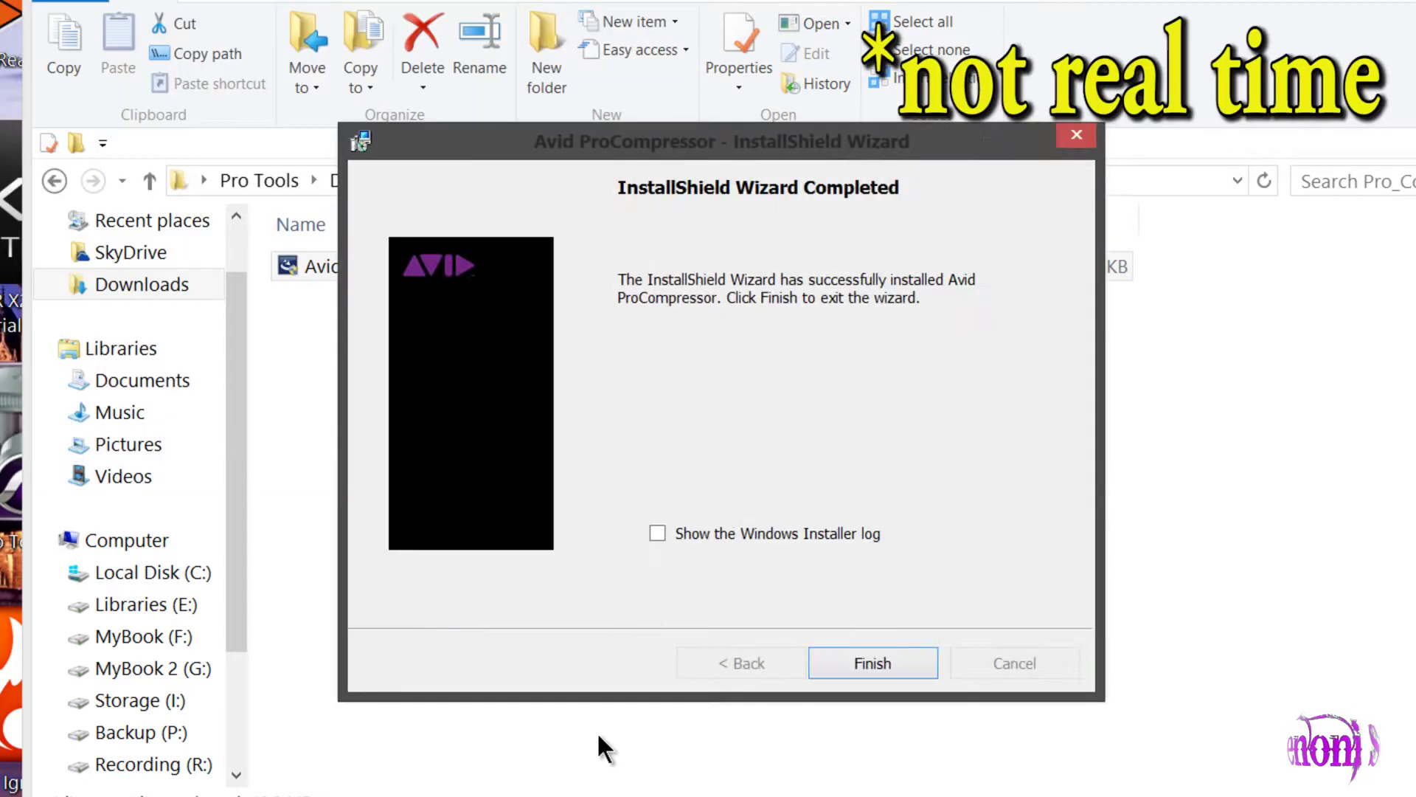
{"action": "left_click", "coordinate": [866, 659]}
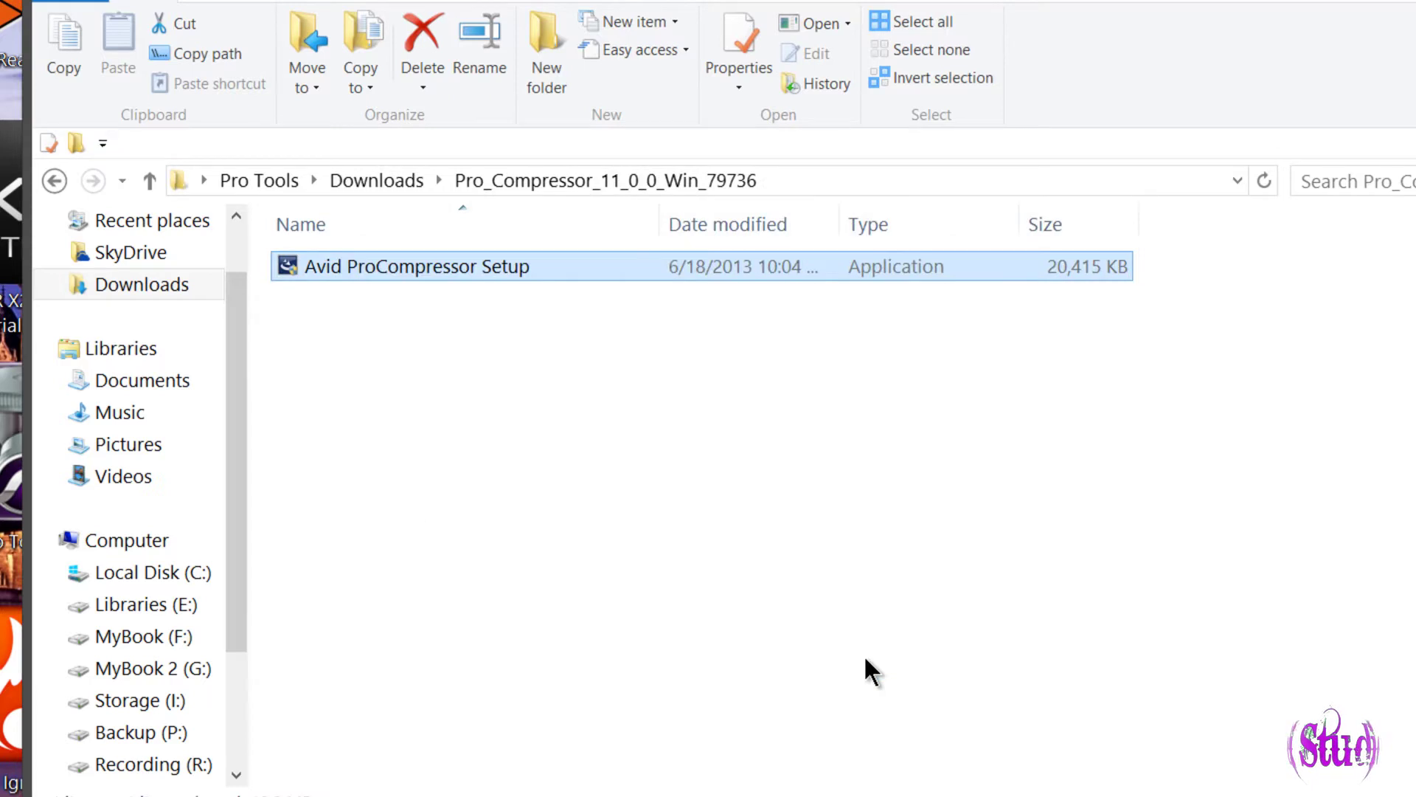
{"action": "left_click", "coordinate": [62, 174]}
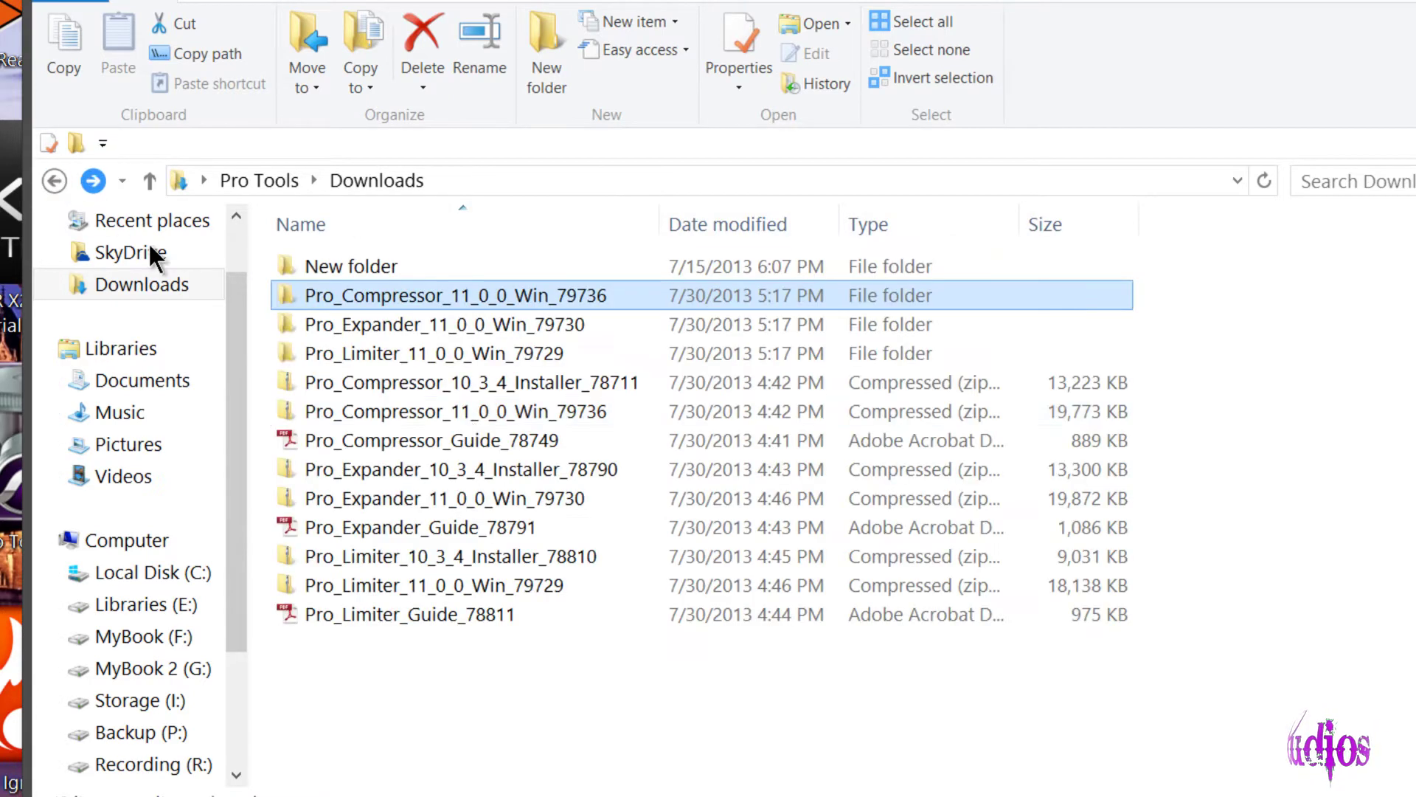
{"action": "double_click", "coordinate": [499, 324]}
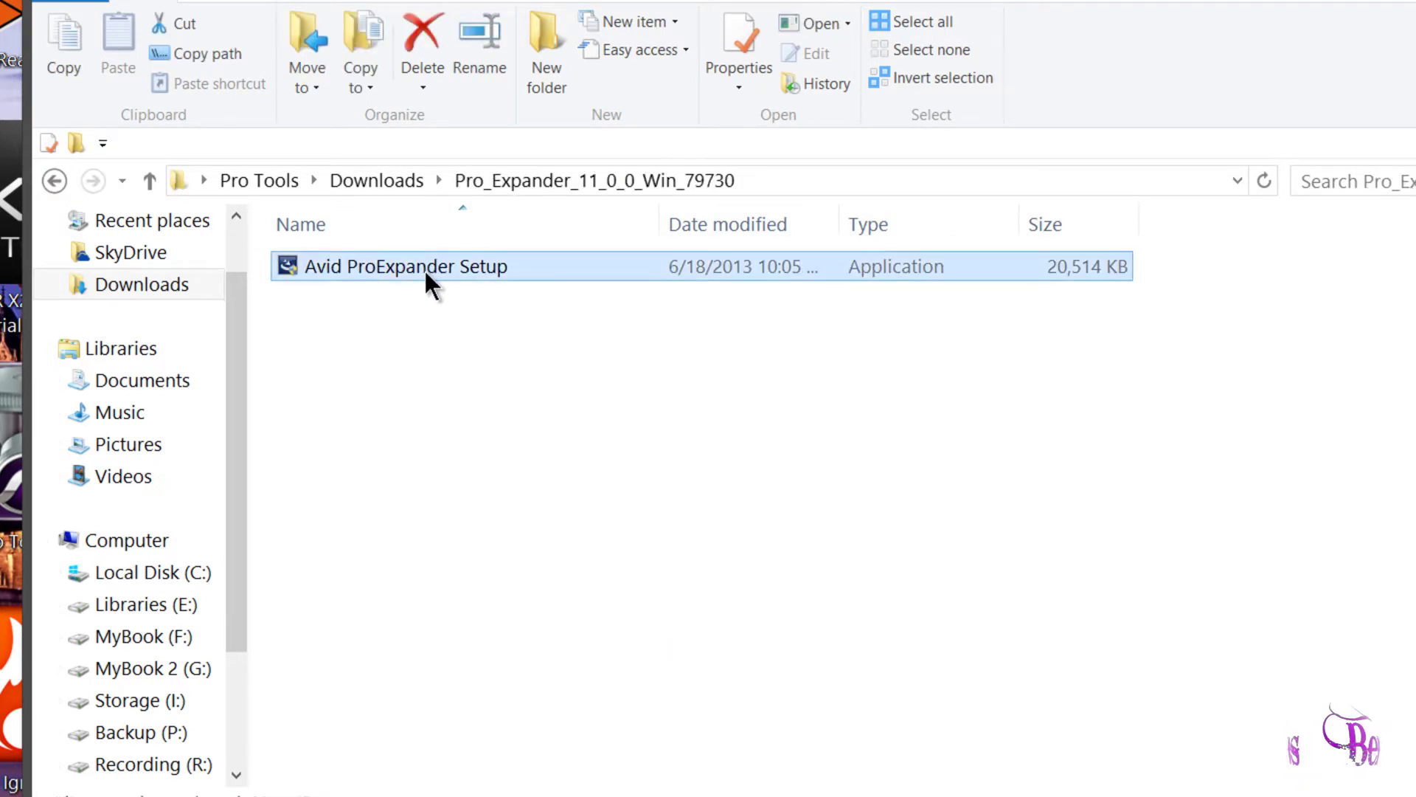
Step: Install Avid ProExpander as administrator and return to Downloads
{"action": "right_click", "coordinate": [470, 267]}
{"action": "left_click", "coordinate": [317, 338]}
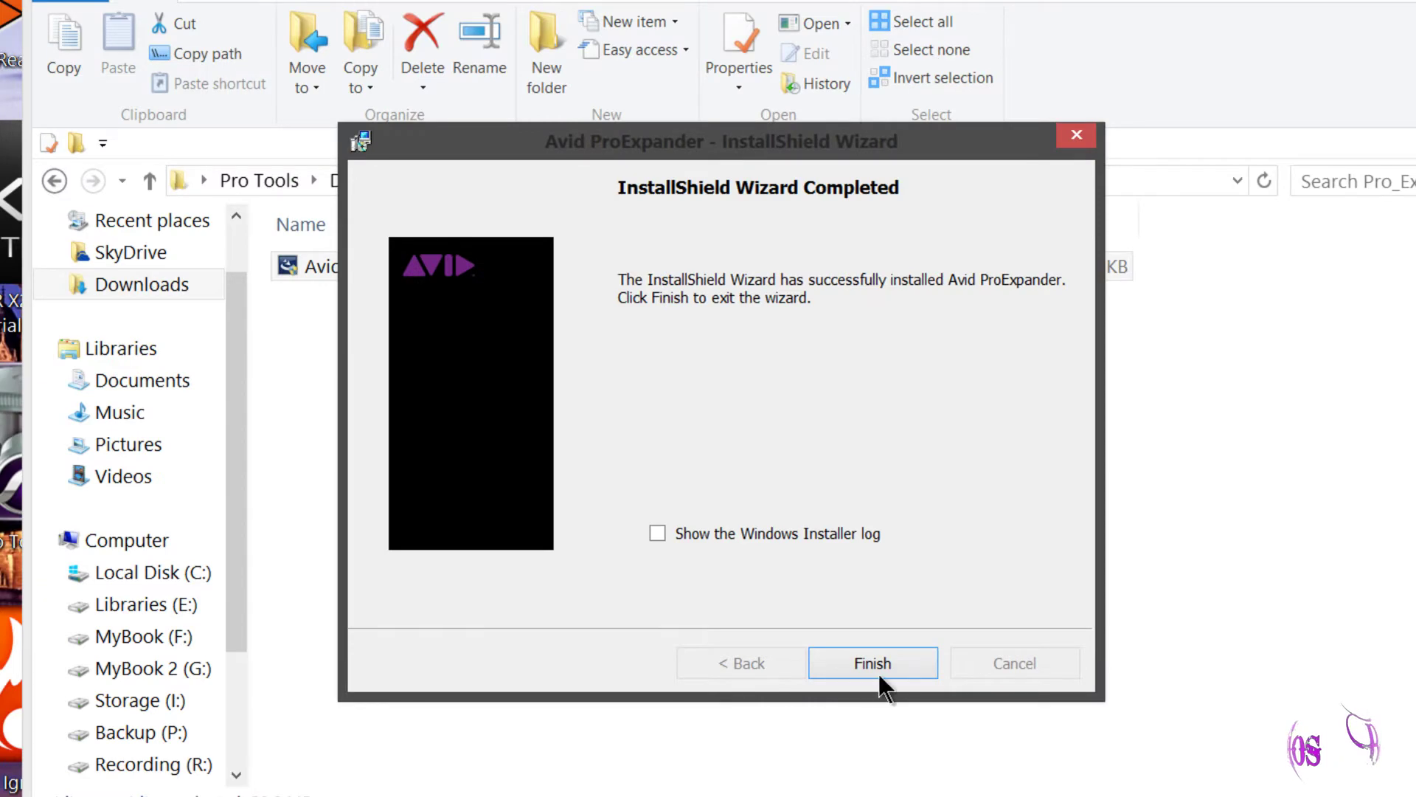
{"action": "left_click", "coordinate": [873, 664]}
{"action": "left_click", "coordinate": [59, 177]}
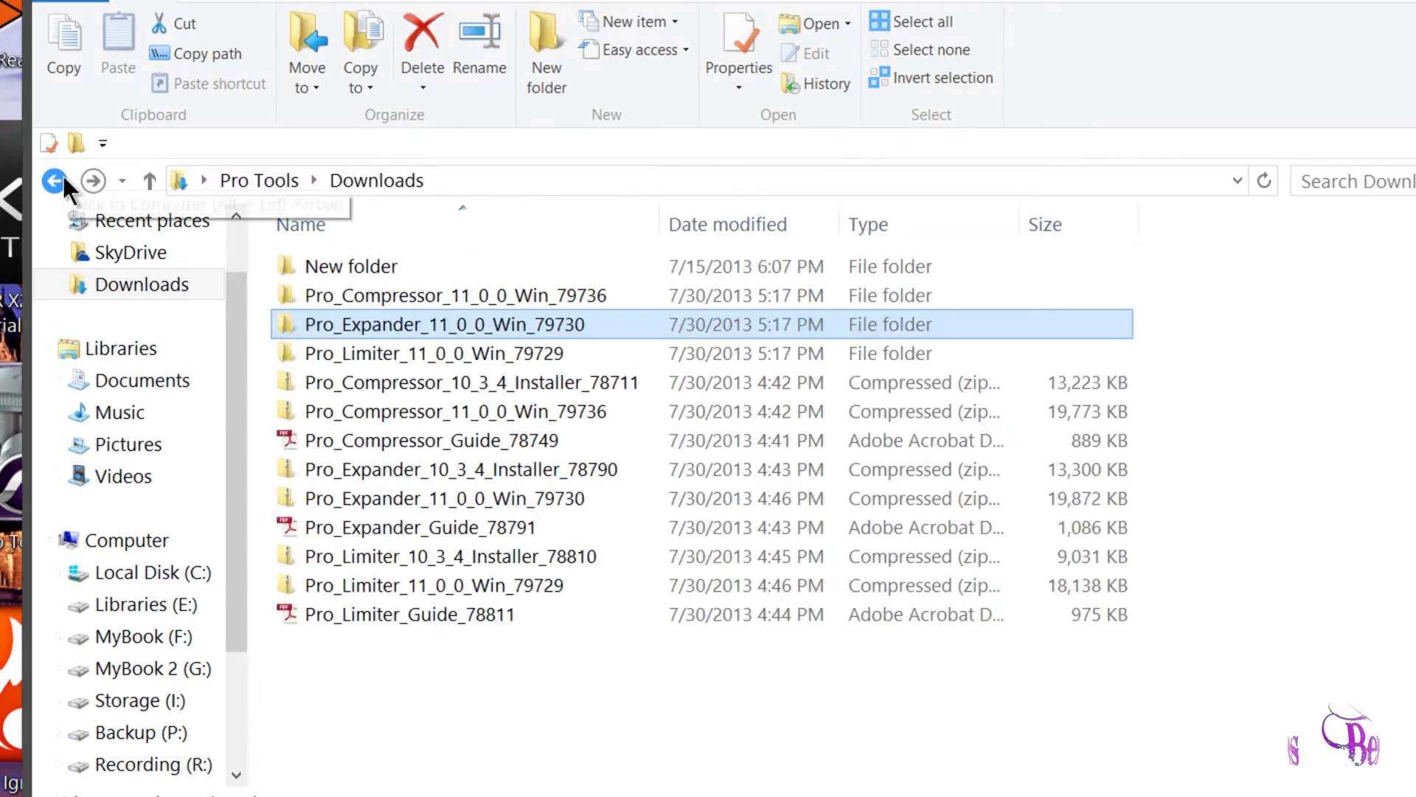
Step: Install Avid ProLimiter from the Pro_Limiter_11_0_0_Win_79729 folder and return to Downloads
{"action": "double_click", "coordinate": [485, 361]}
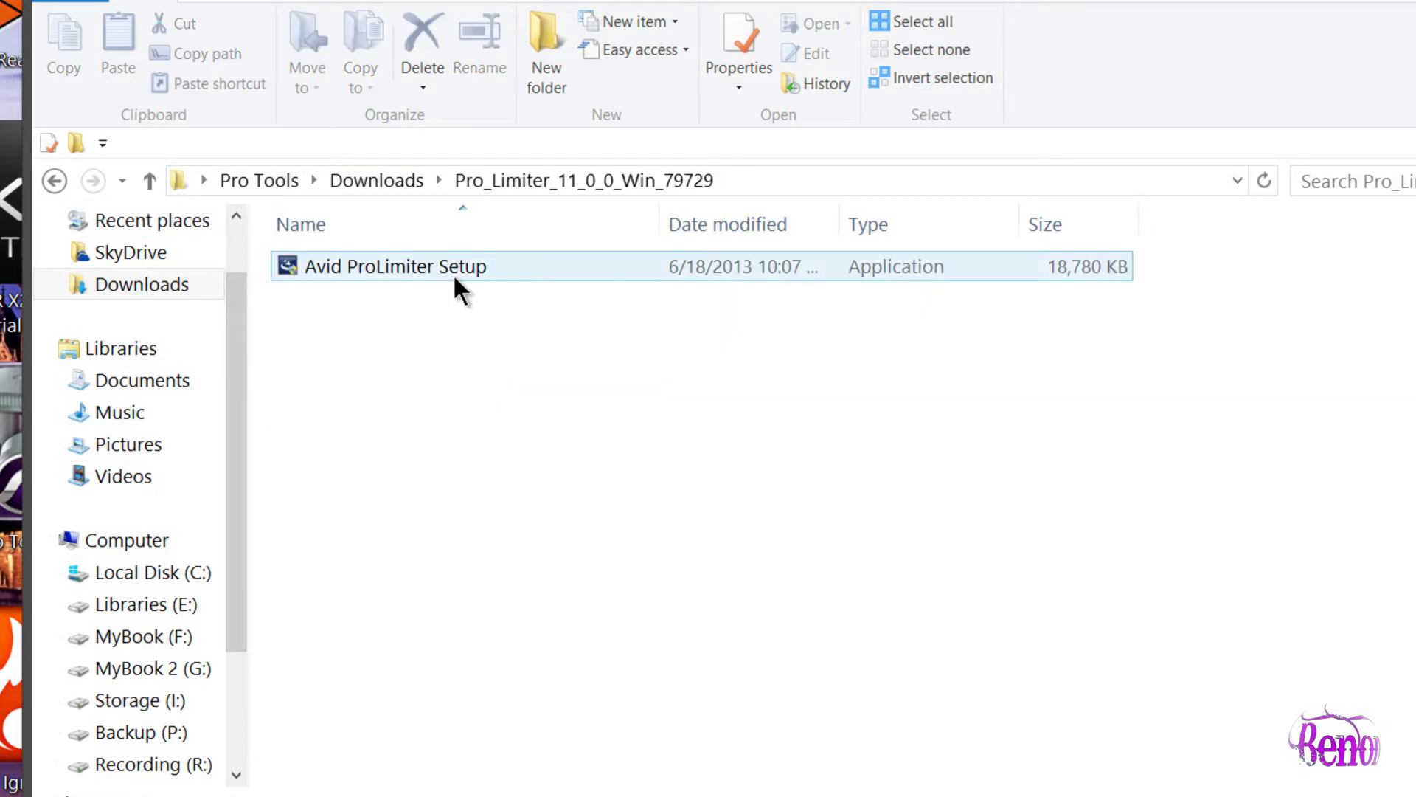
{"action": "double_click", "coordinate": [464, 270]}
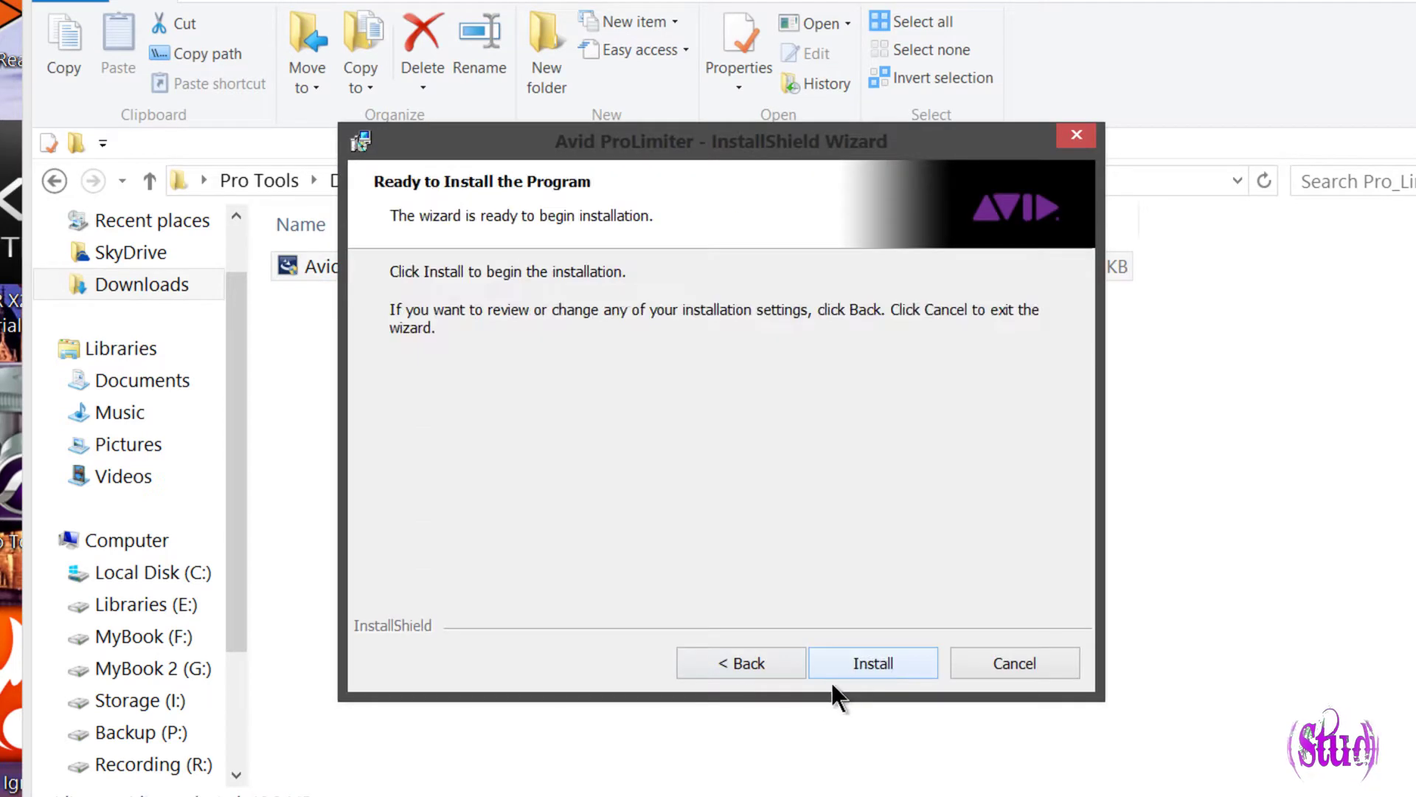
{"action": "left_click", "coordinate": [832, 675]}
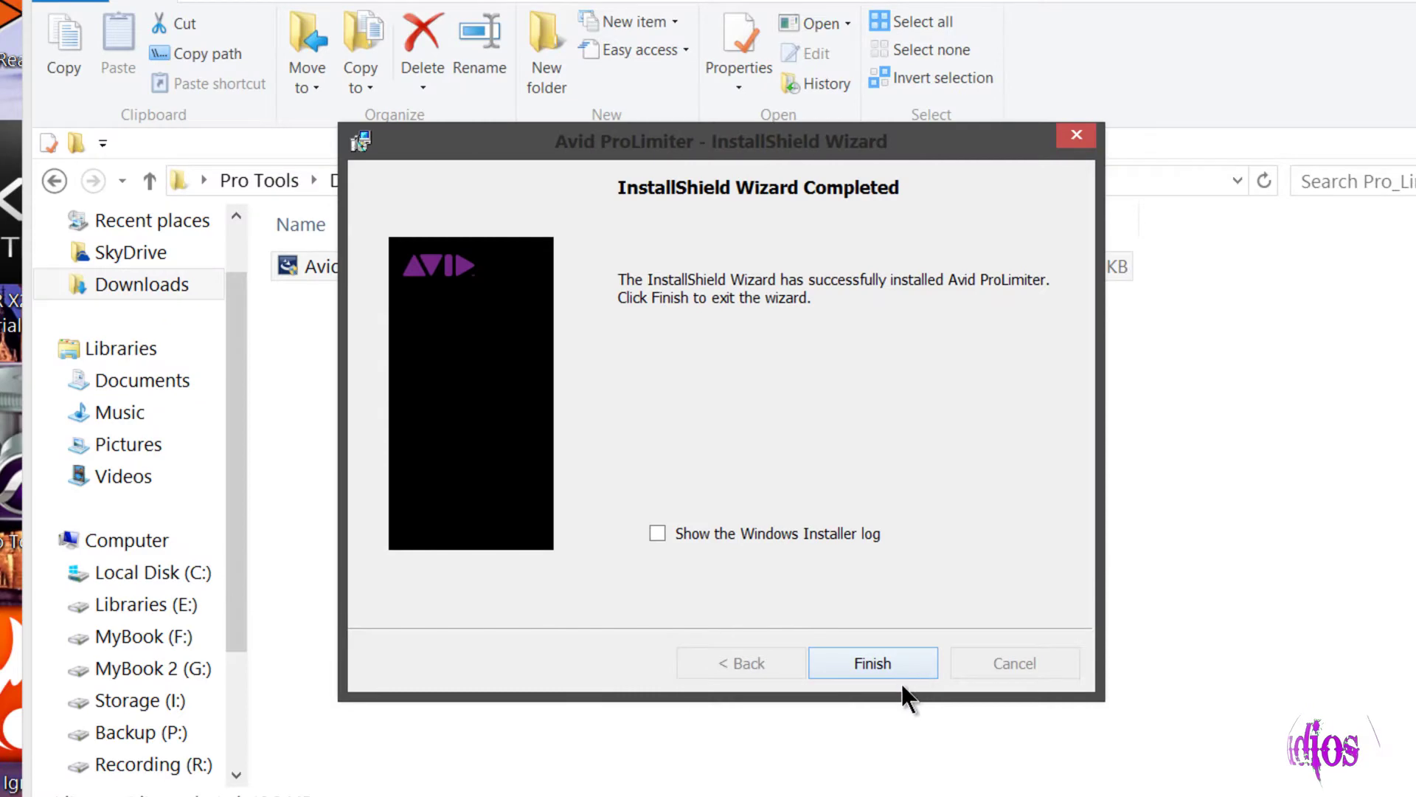
{"action": "left_click", "coordinate": [896, 666]}
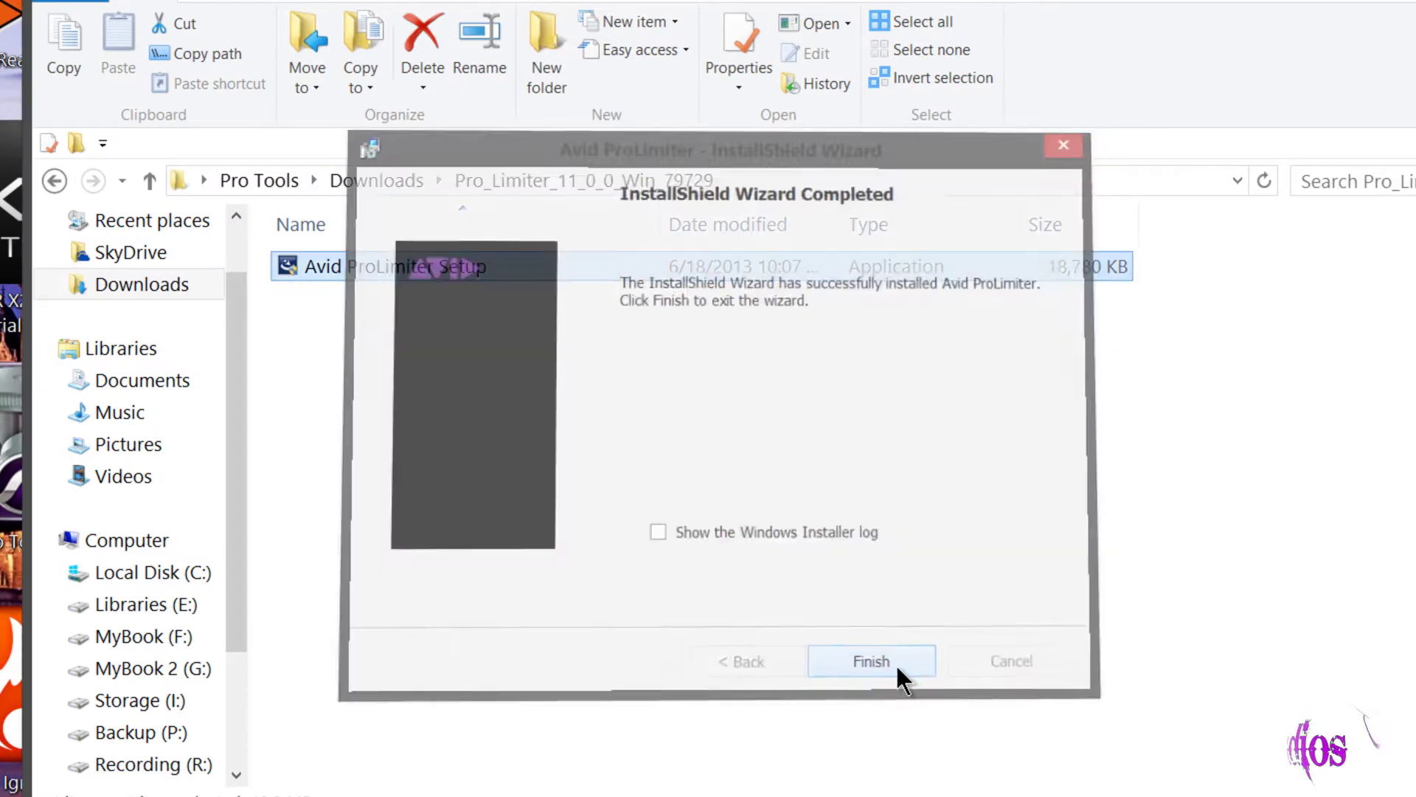
{"action": "left_click", "coordinate": [56, 180]}
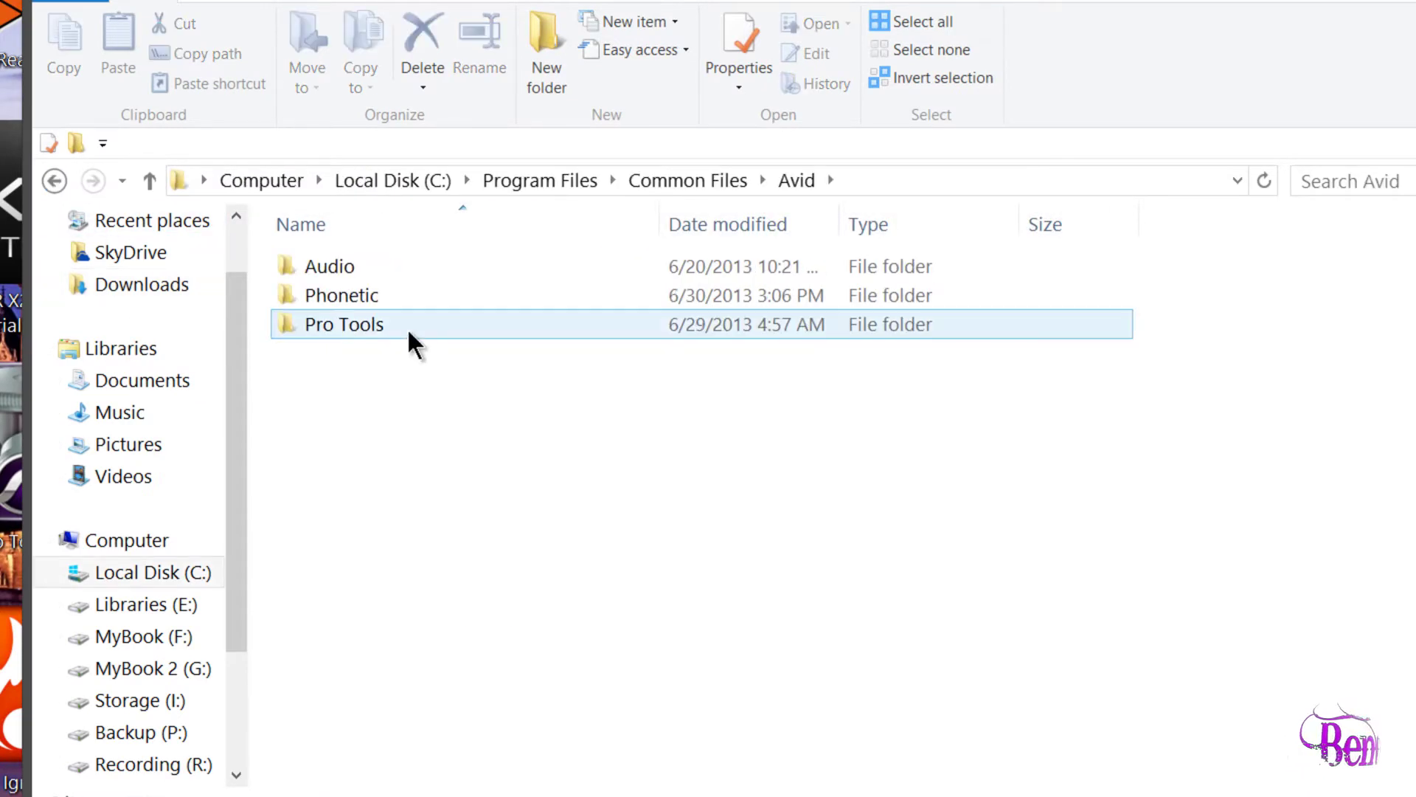
Step: Open Audio > Plug-Ins and select the ProCompressor and ProLimiter .aaxplugin folders
{"action": "double_click", "coordinate": [432, 265]}
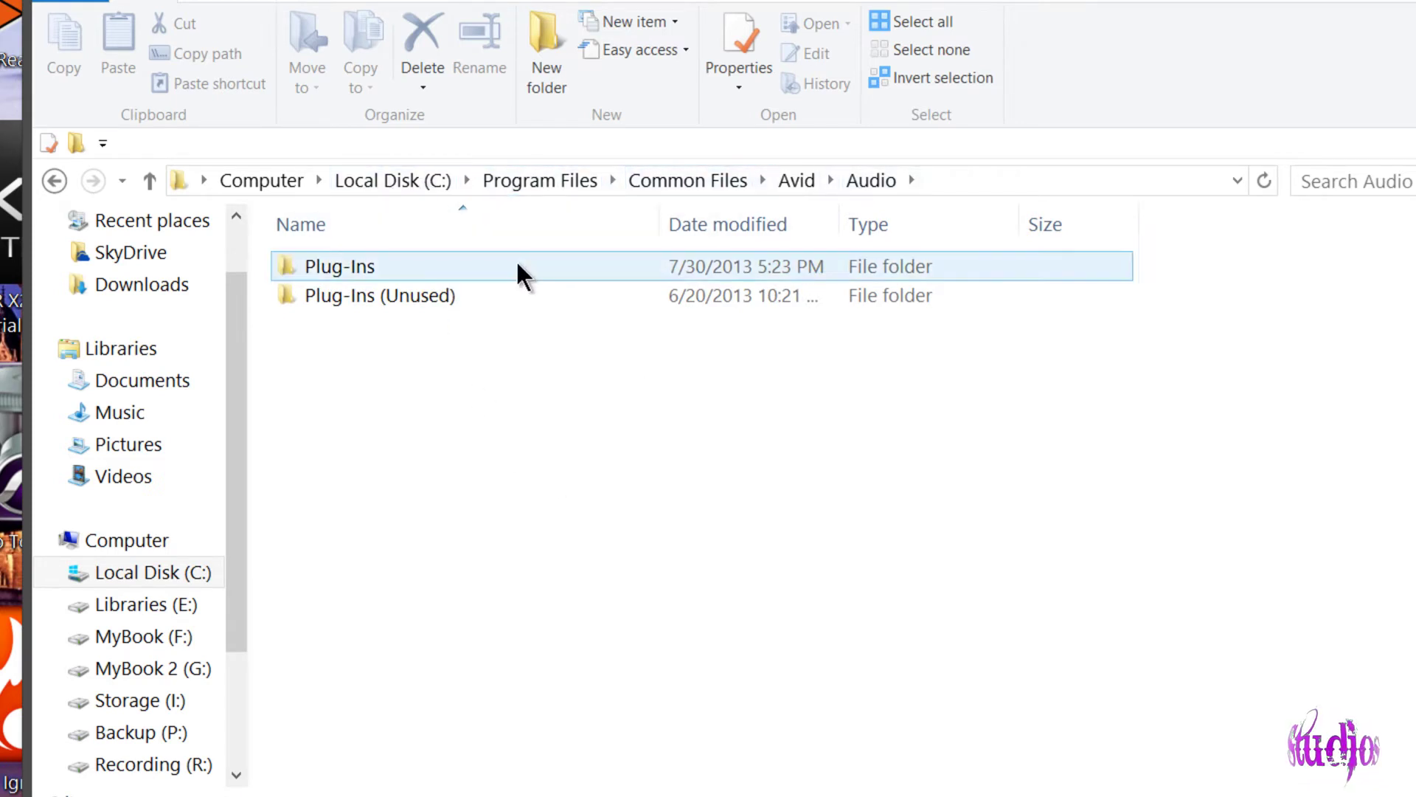
{"action": "double_click", "coordinate": [372, 268]}
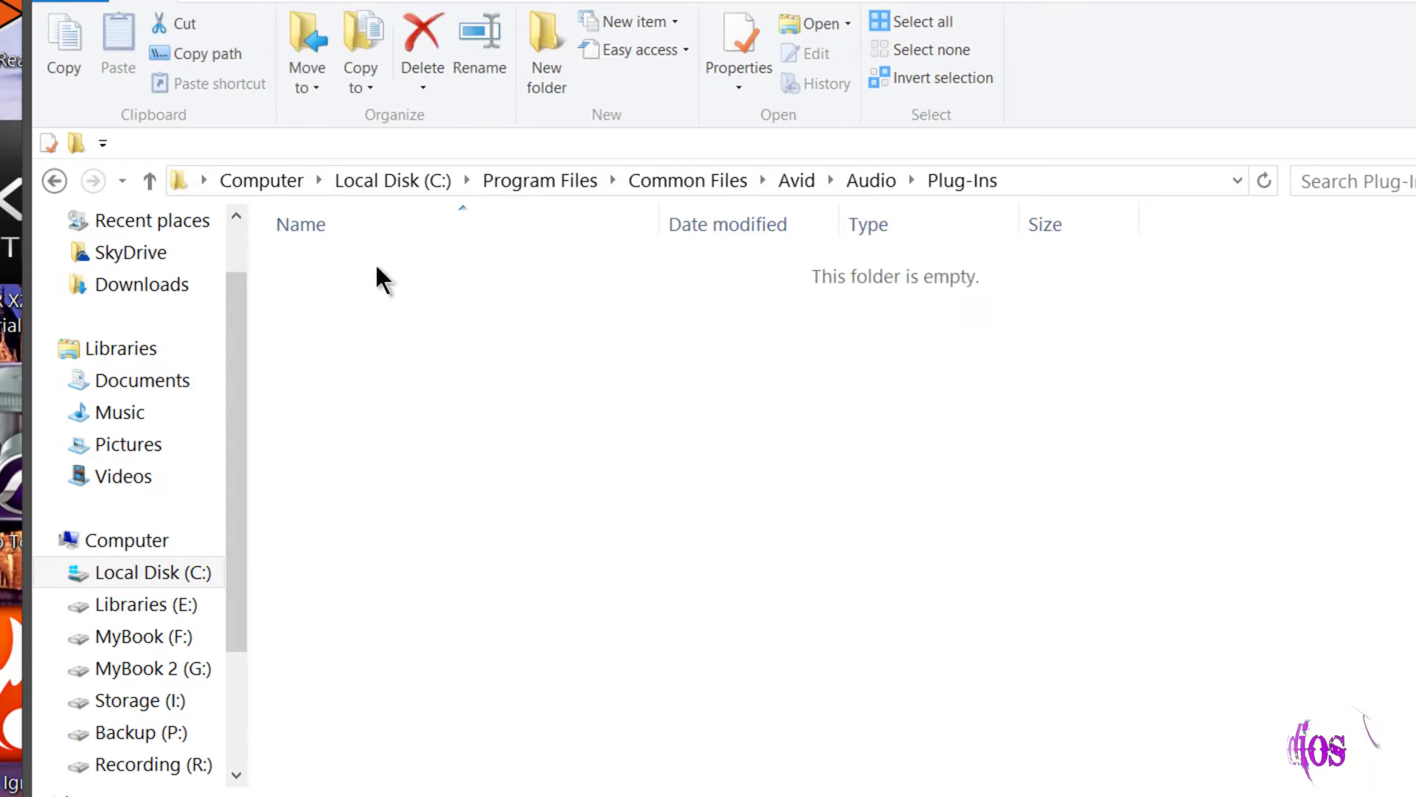
{"action": "scroll", "coordinate": [547, 391], "scroll_direction": "down", "scroll_amount": 10}
{"action": "scroll", "coordinate": [547, 391], "scroll_direction": "down", "scroll_amount": 1}
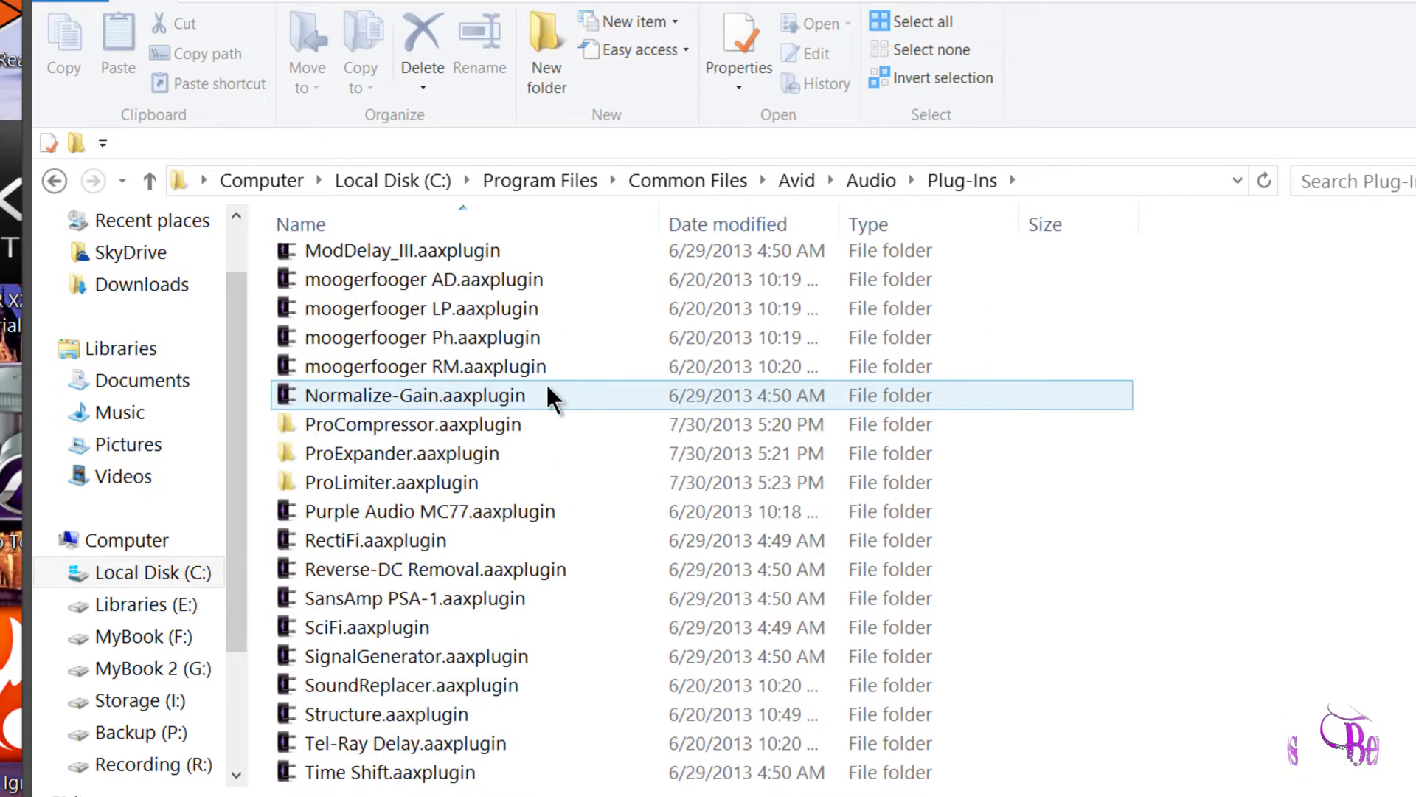
{"action": "left_click", "coordinate": [378, 427]}
{"action": "left_click", "coordinate": [378, 451], "text": "shift"}
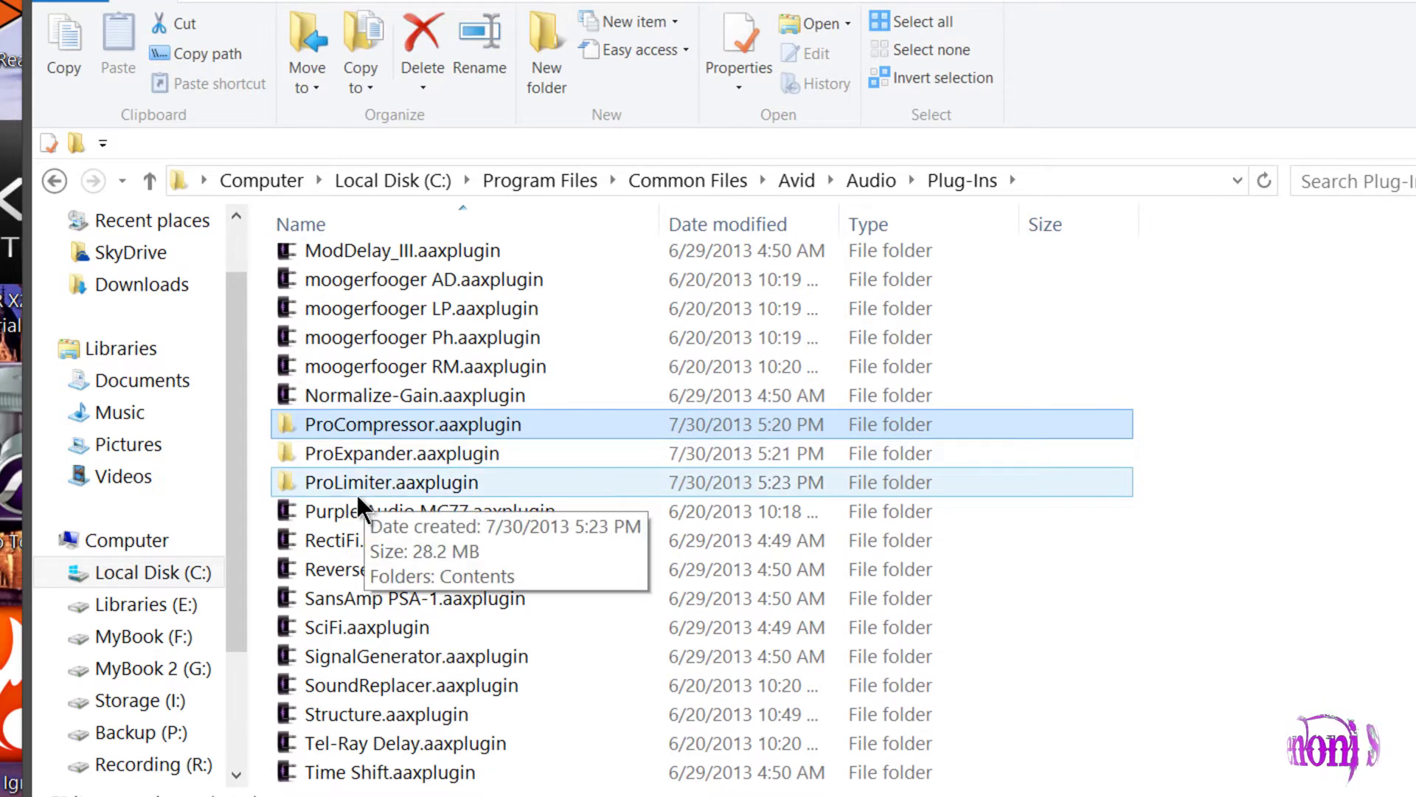
Step: Browse ProExpander.aaxplugin's Contents, x64 and Factory Presets folders, then go to the Start screen
{"action": "double_click", "coordinate": [343, 458]}
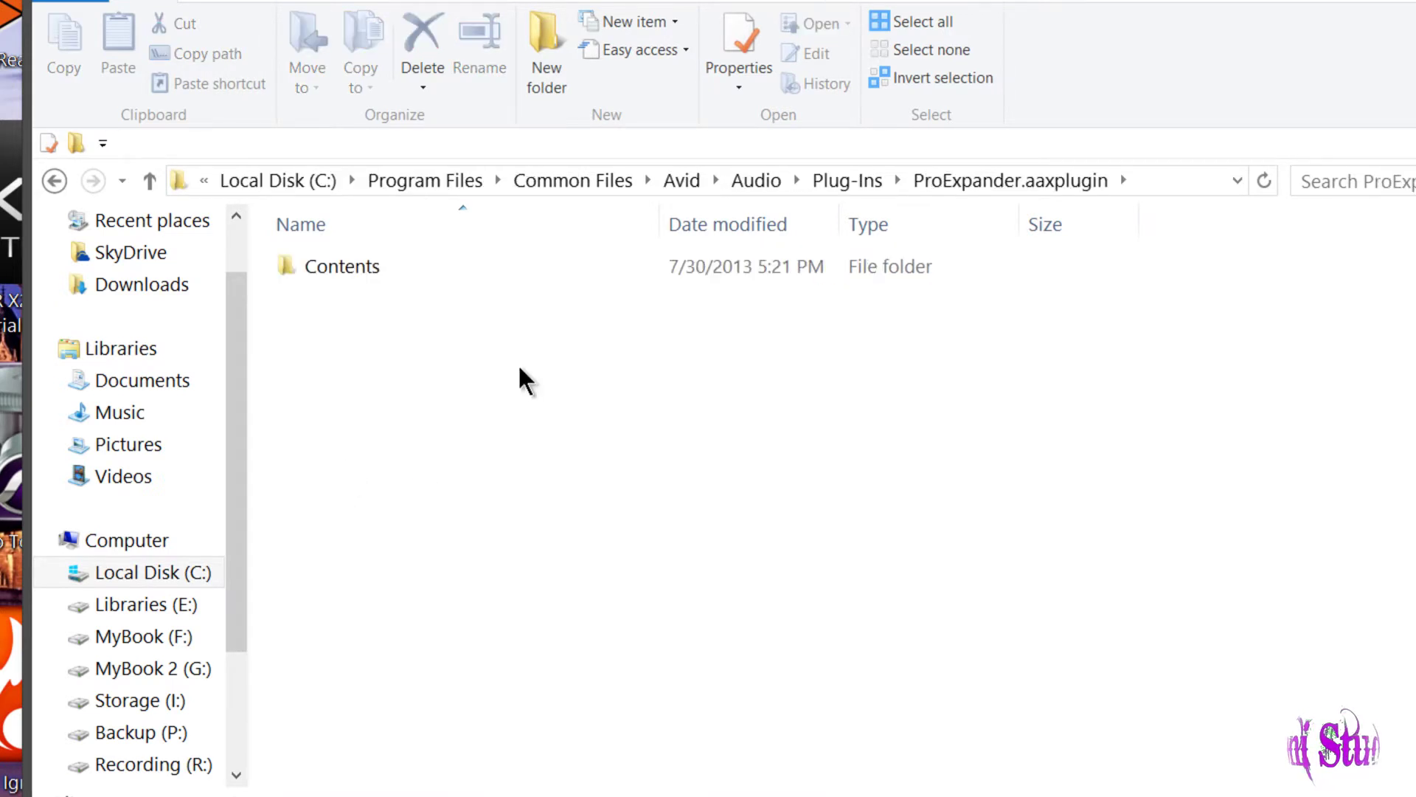
{"action": "double_click", "coordinate": [335, 267]}
{"action": "double_click", "coordinate": [317, 351]}
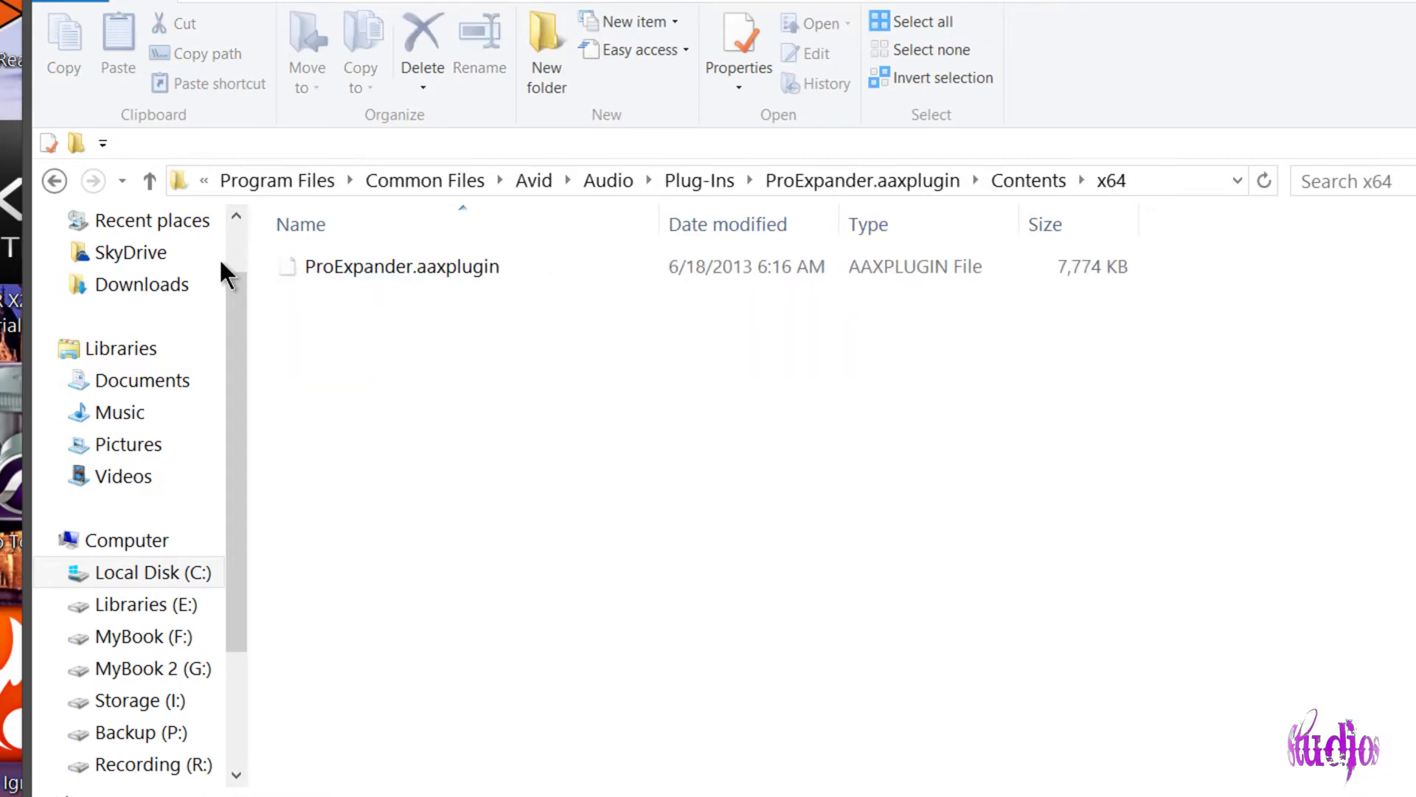
{"action": "left_click", "coordinate": [54, 181]}
{"action": "double_click", "coordinate": [385, 267]}
{"action": "double_click", "coordinate": [388, 264]}
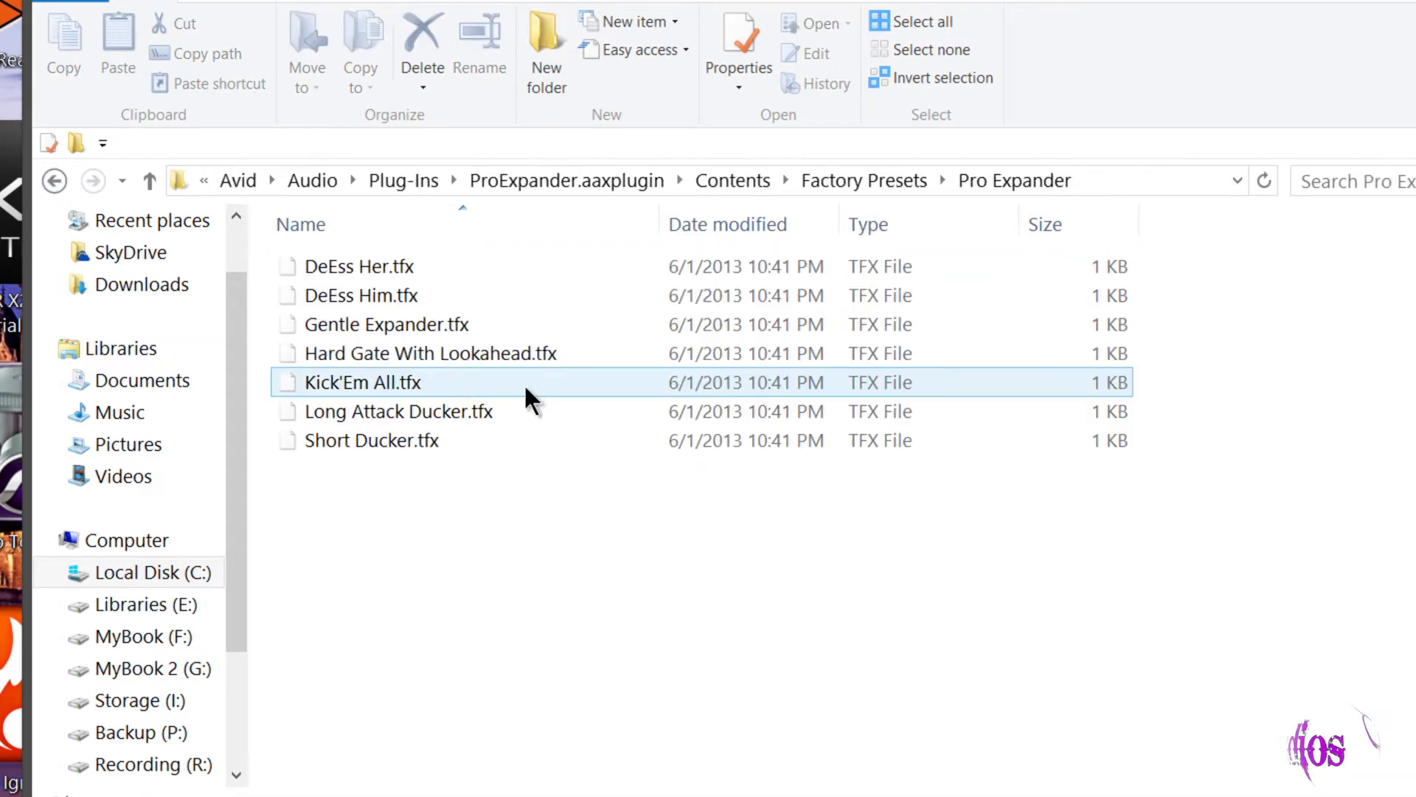
{"action": "left_click", "coordinate": [54, 181]}
{"action": "left_click", "coordinate": [54, 181]}
{"action": "left_click", "coordinate": [54, 180]}
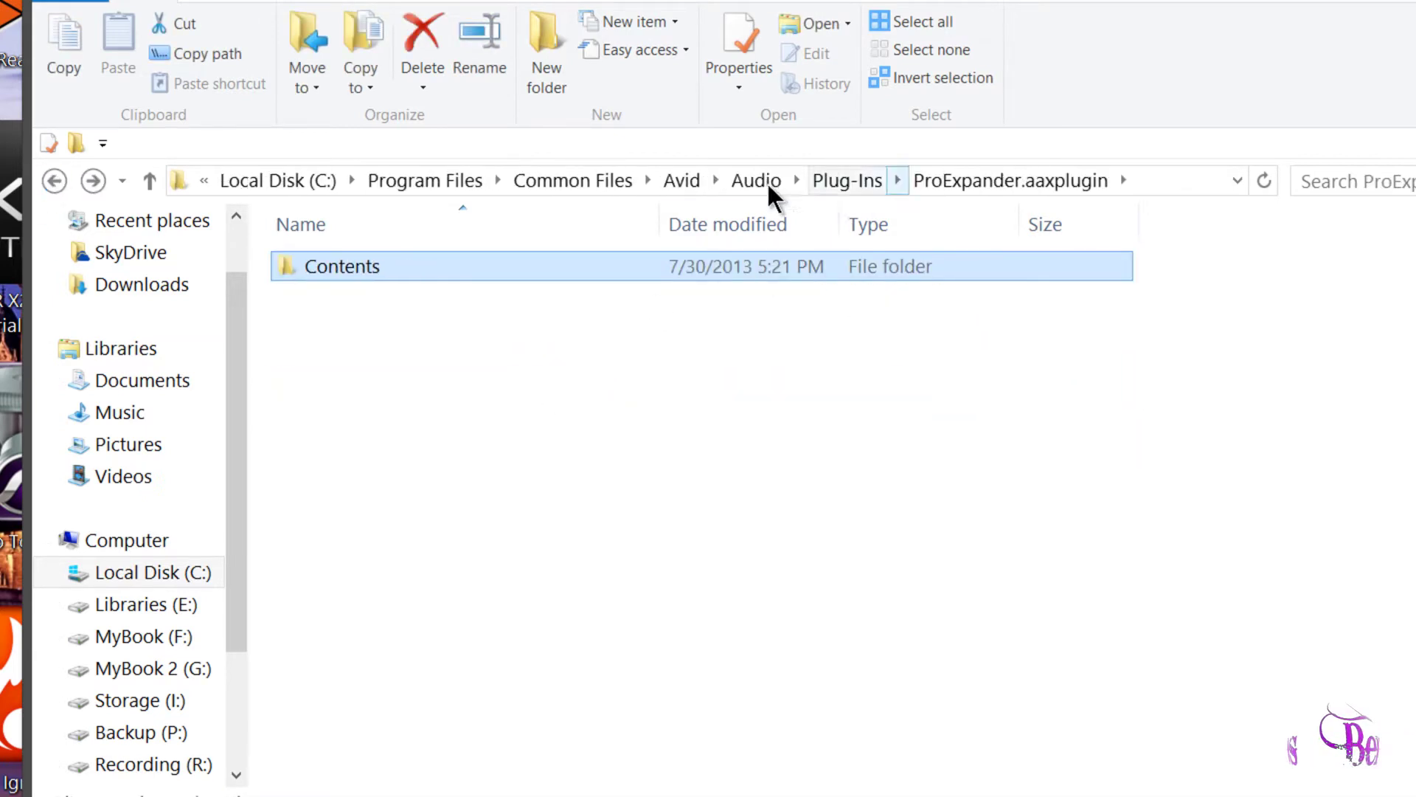
{"action": "left_click", "coordinate": [847, 180]}
{"action": "key", "text": "super"}
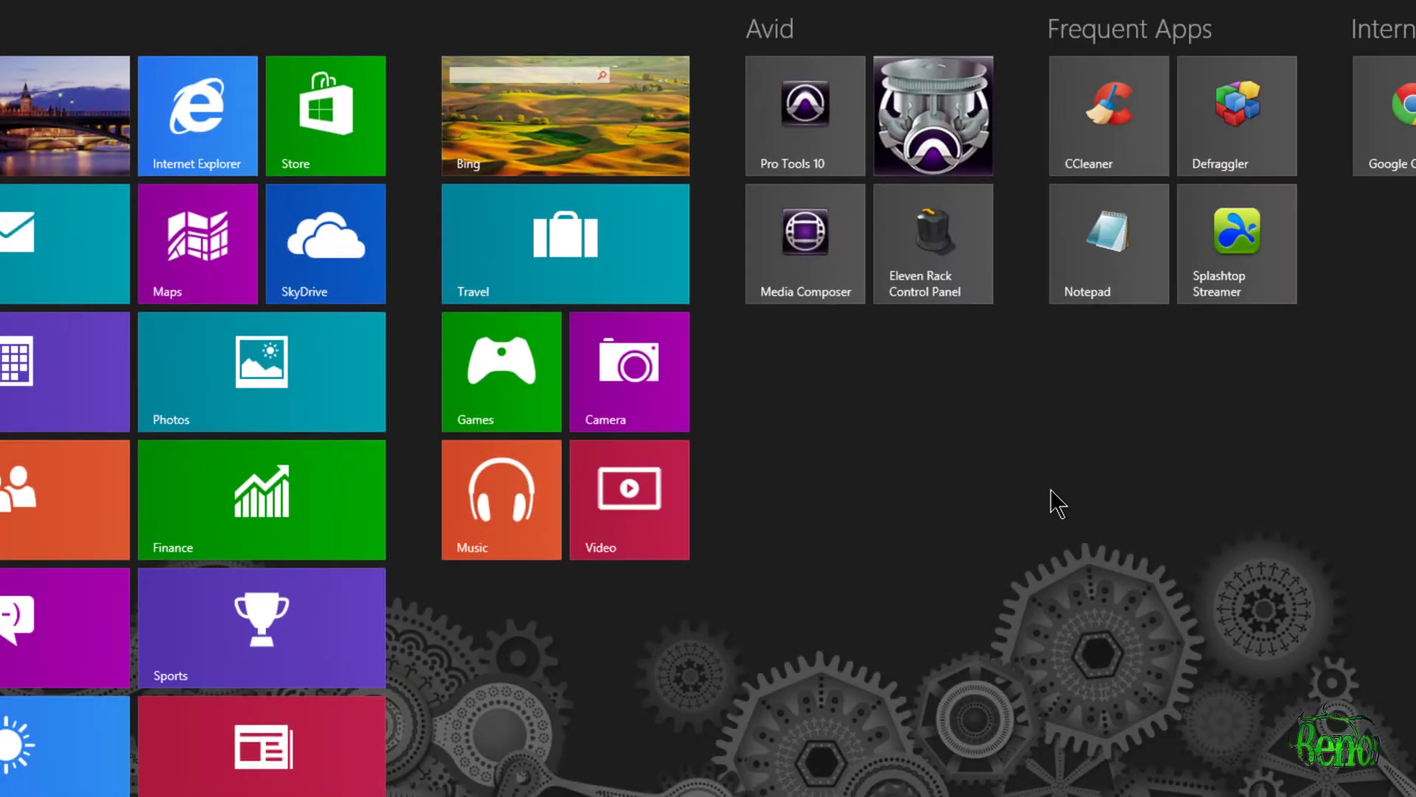
Step: Launch iLok License Manager and show the Available licences, including Pro Compressor, Pro Expander and Pro Limiter
{"action": "scroll", "coordinate": [705, 451], "scroll_direction": "down", "scroll_amount": 10}
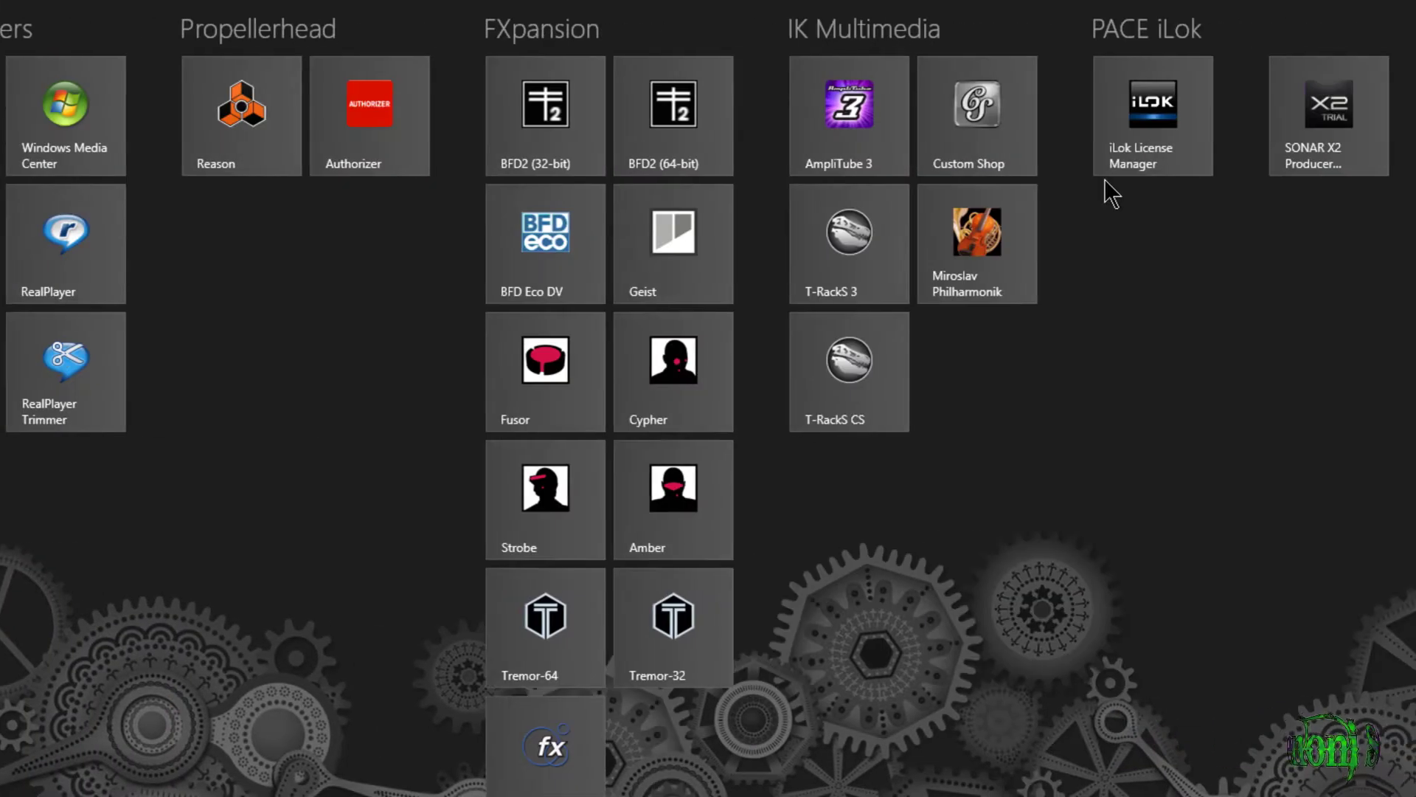
{"action": "left_click", "coordinate": [1139, 148]}
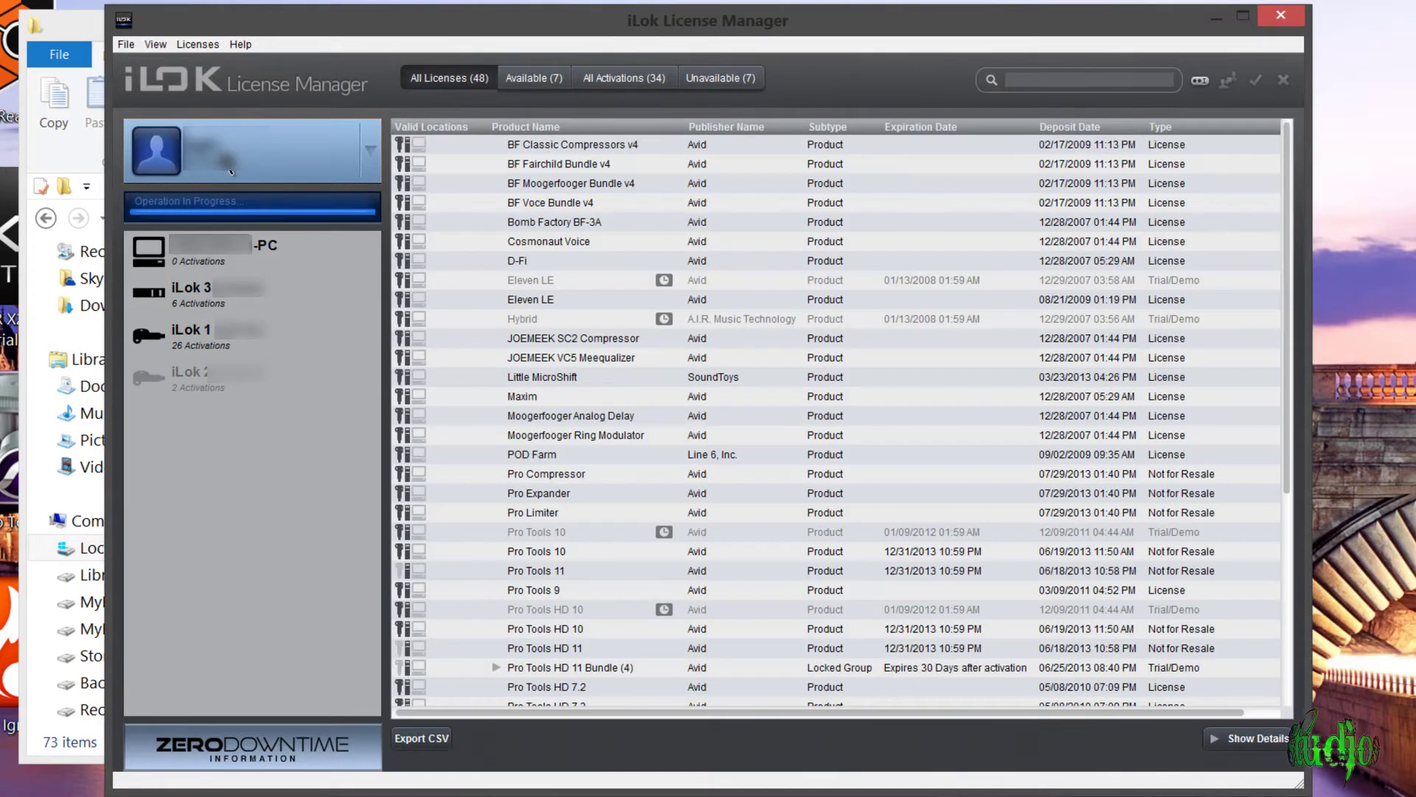
{"action": "left_click", "coordinate": [534, 81]}
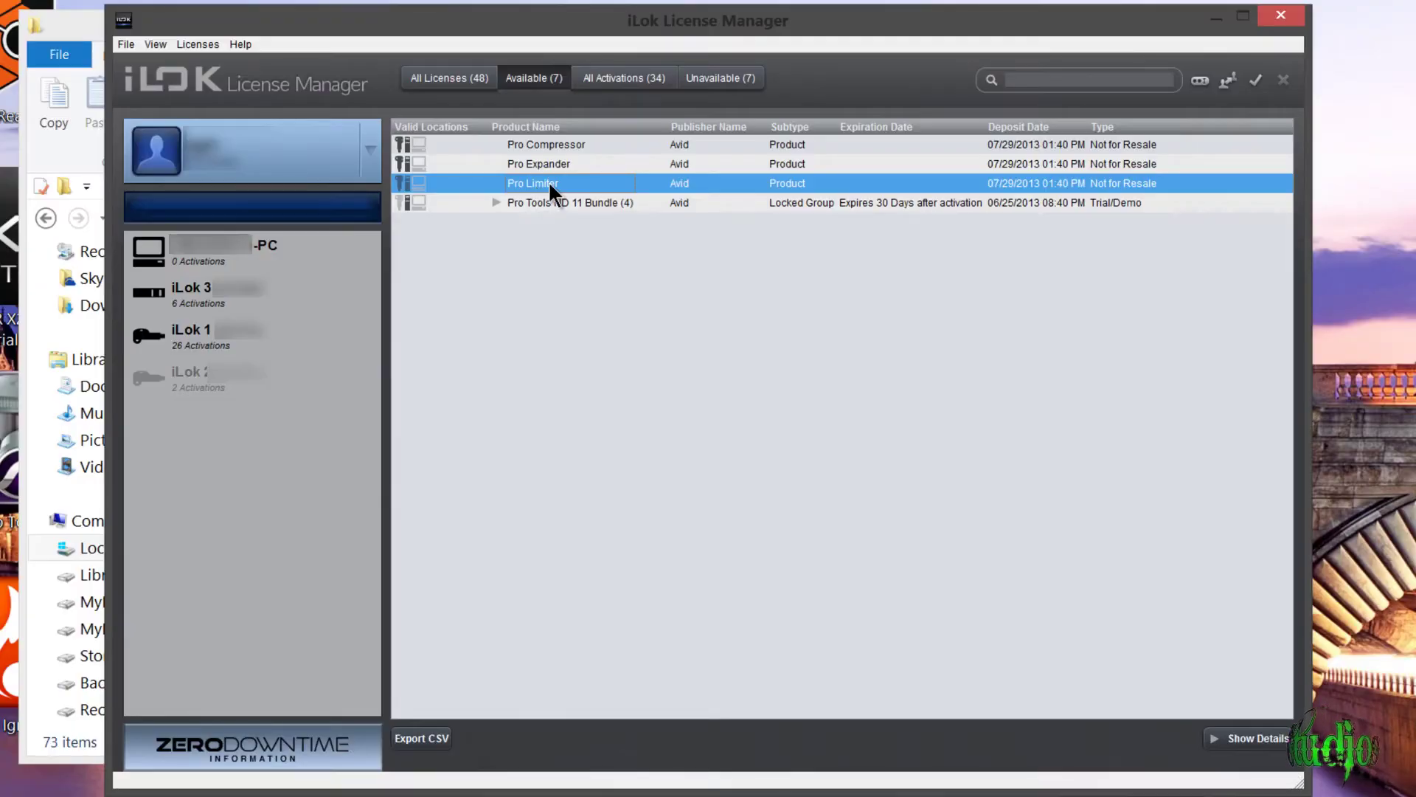
{"action": "right_click", "coordinate": [548, 180]}
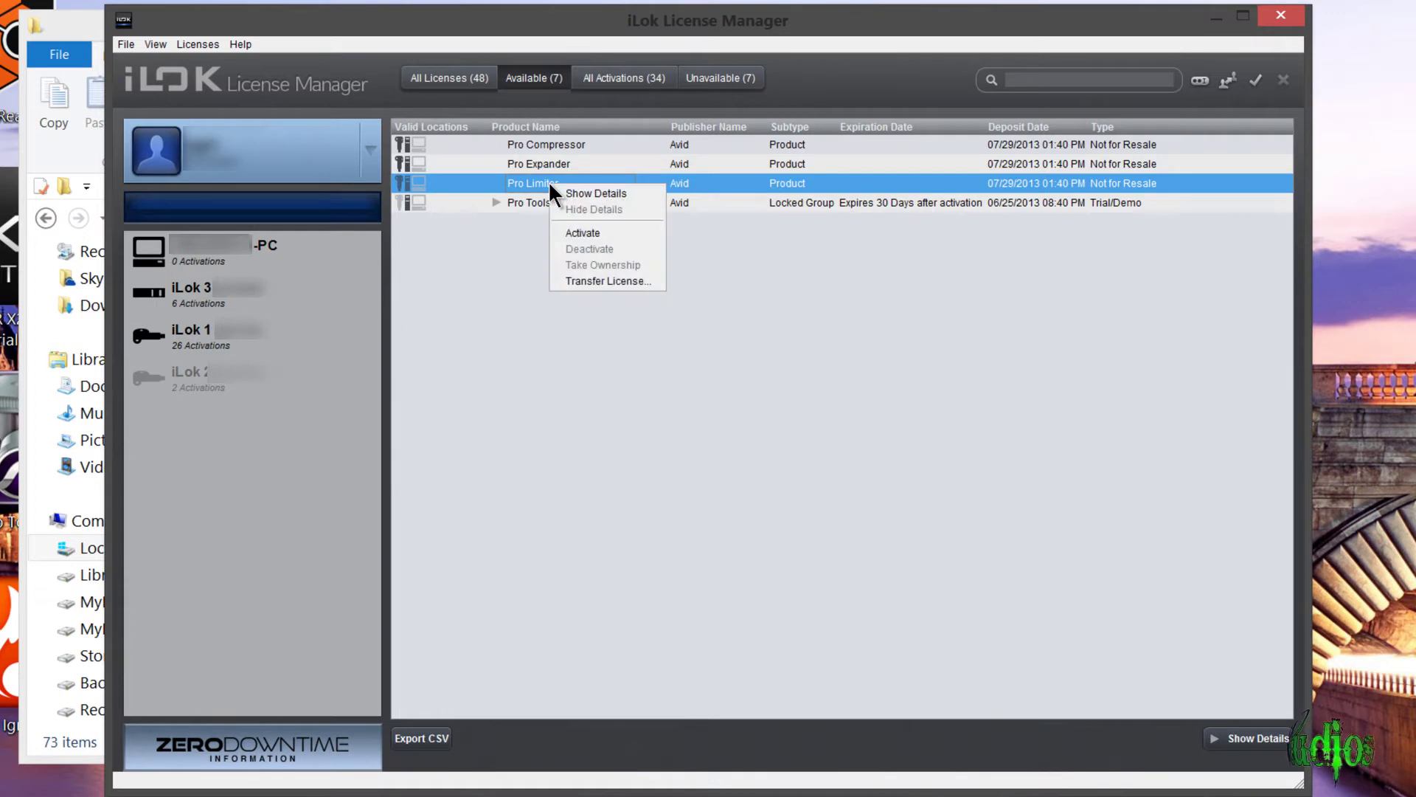
Step: Activate the Pro Limiter licence onto the iLok 3 key and confirm the move
{"action": "left_click", "coordinate": [577, 233]}
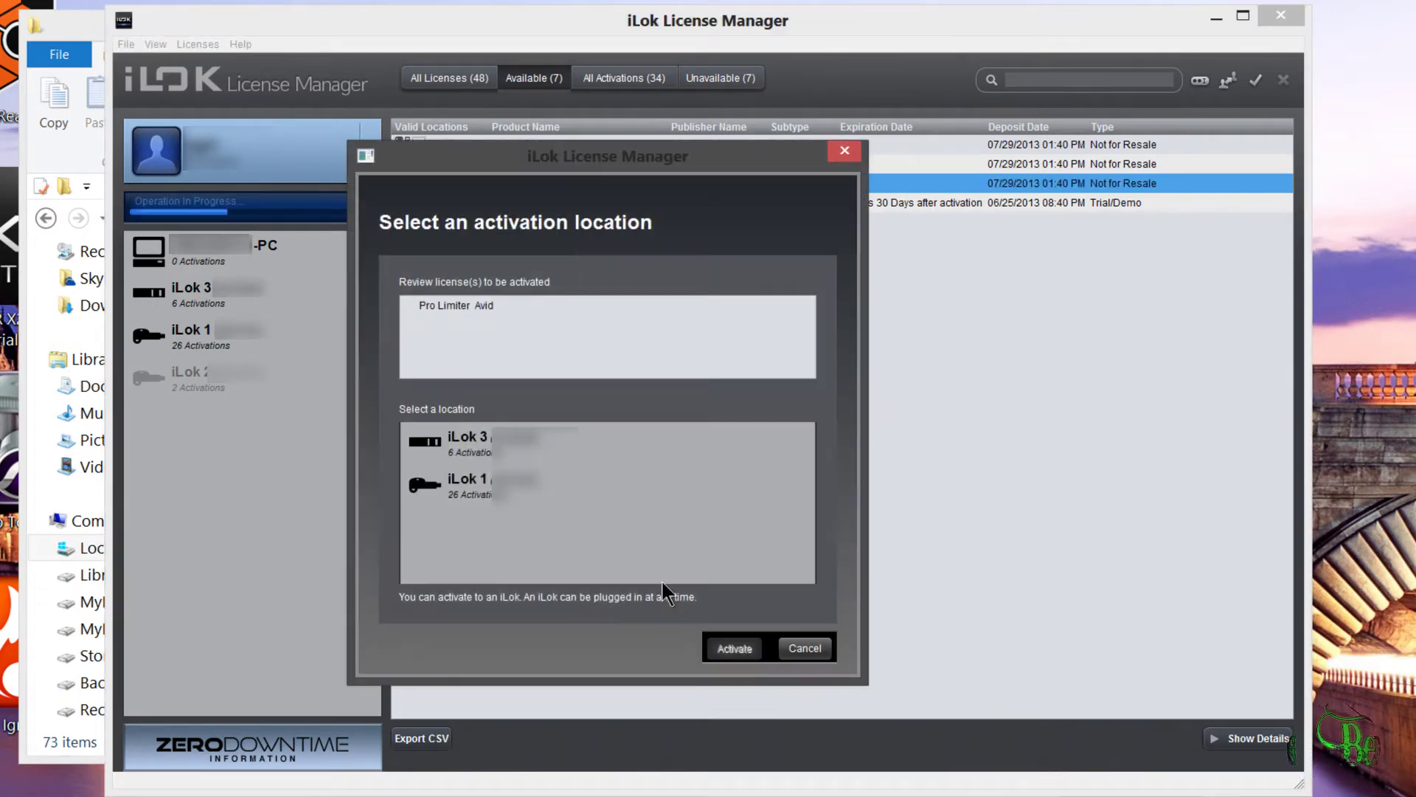
{"action": "left_click", "coordinate": [439, 446]}
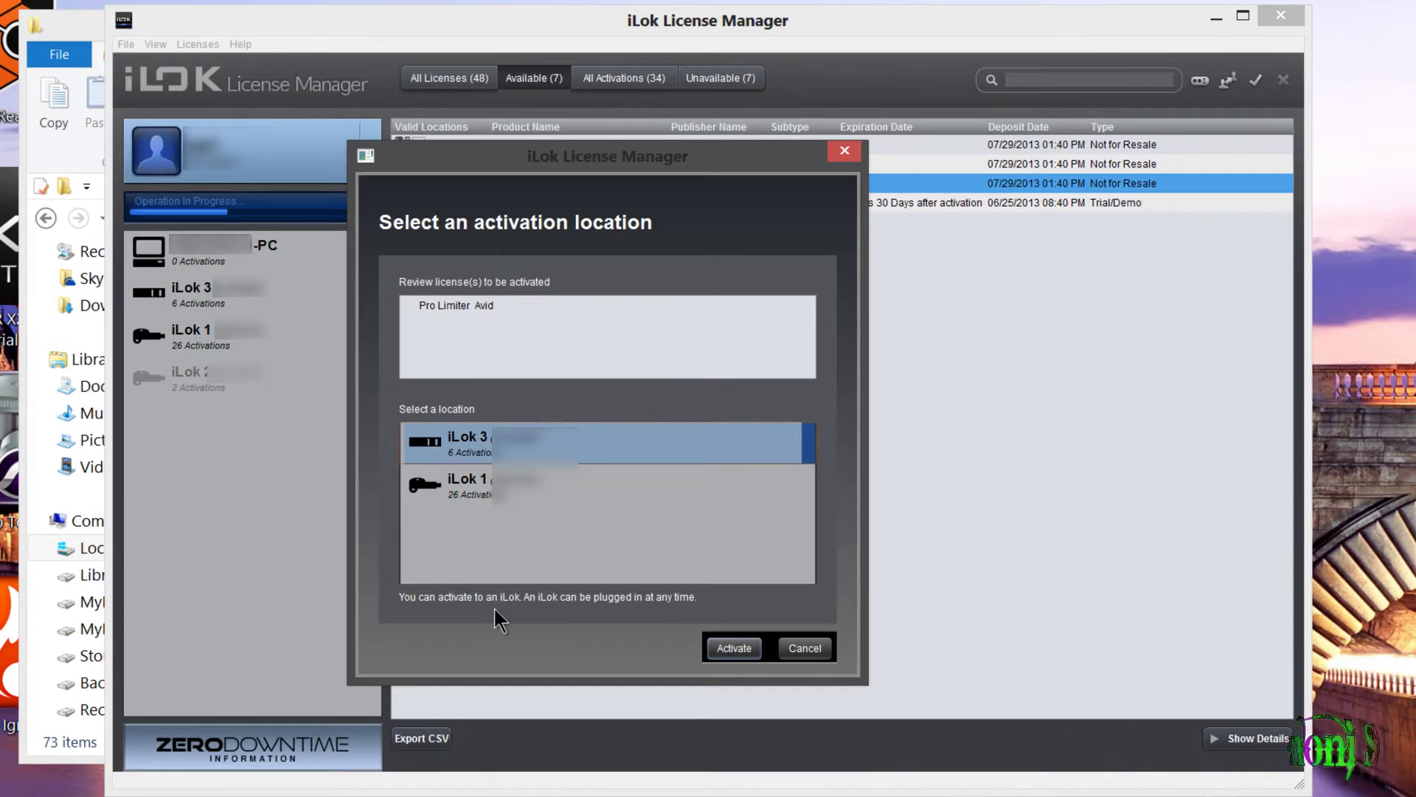
{"action": "left_click", "coordinate": [733, 649]}
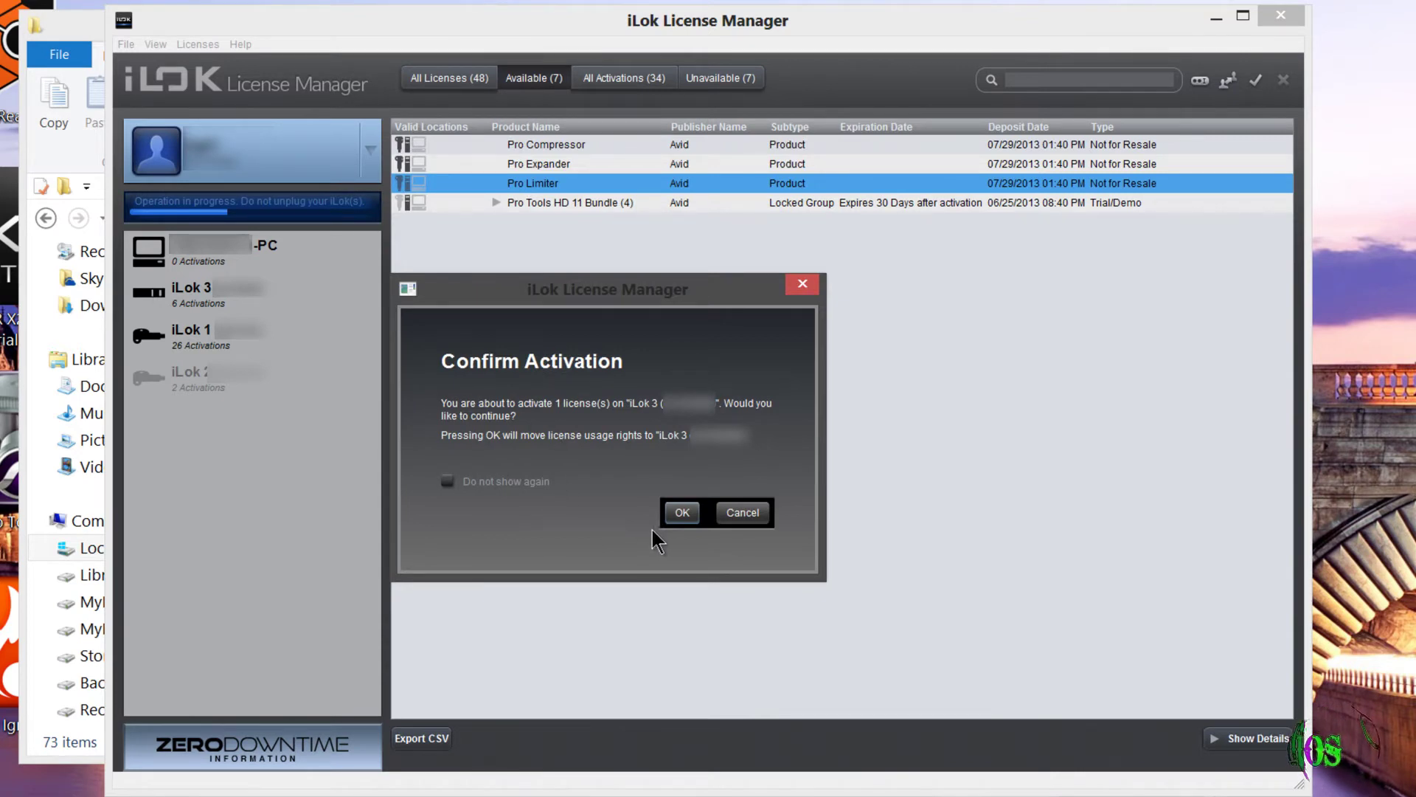
{"action": "left_click", "coordinate": [675, 514]}
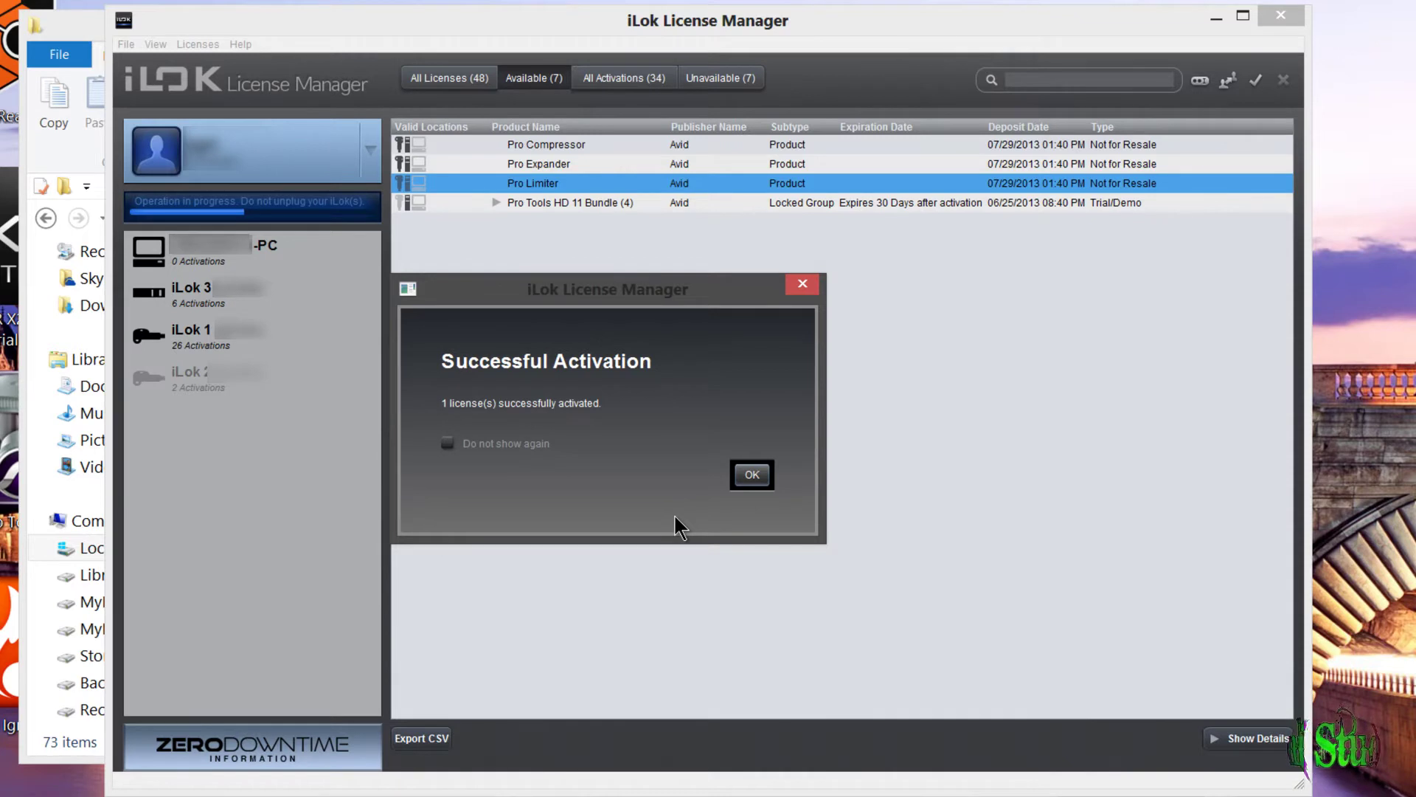
{"action": "key", "text": "Return"}
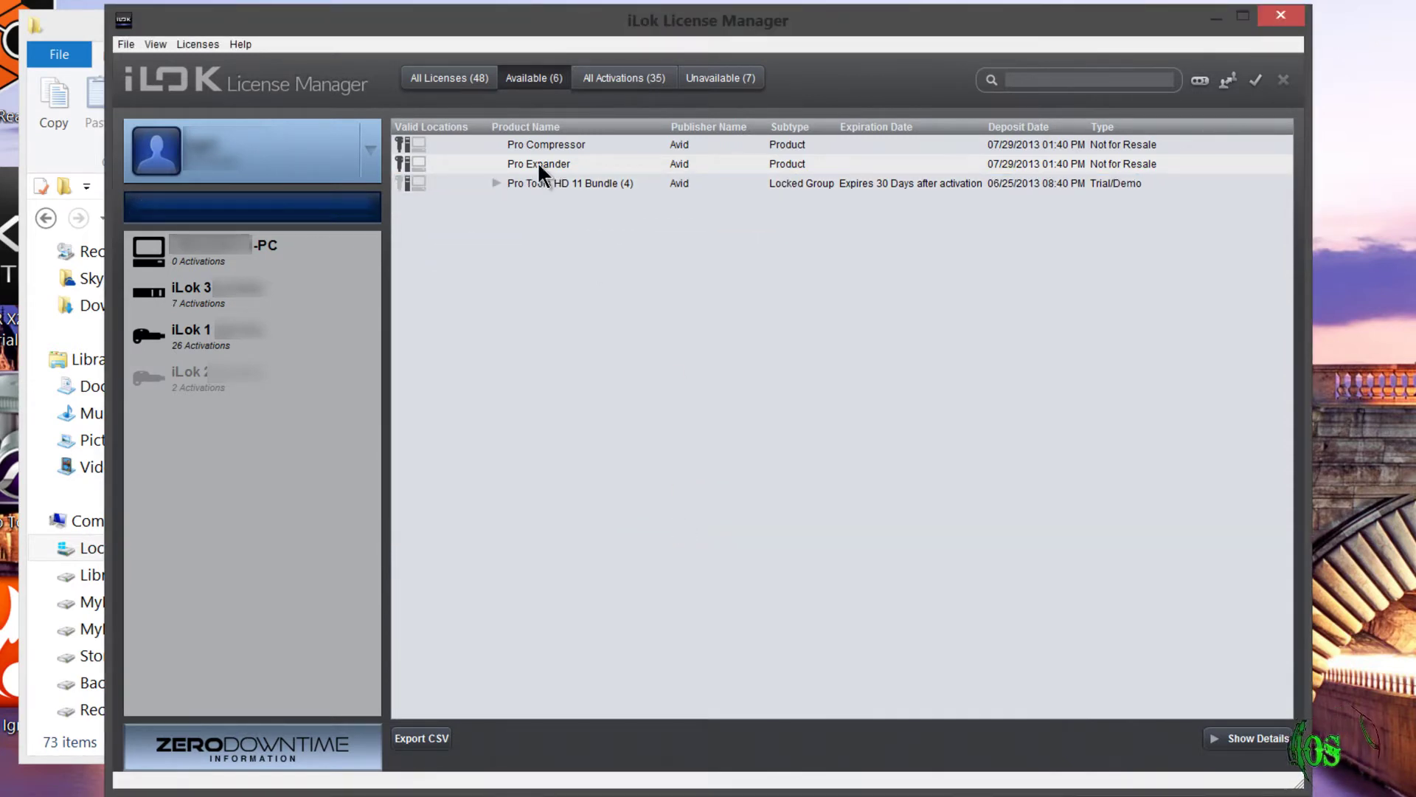
{"action": "left_click", "coordinate": [575, 163]}
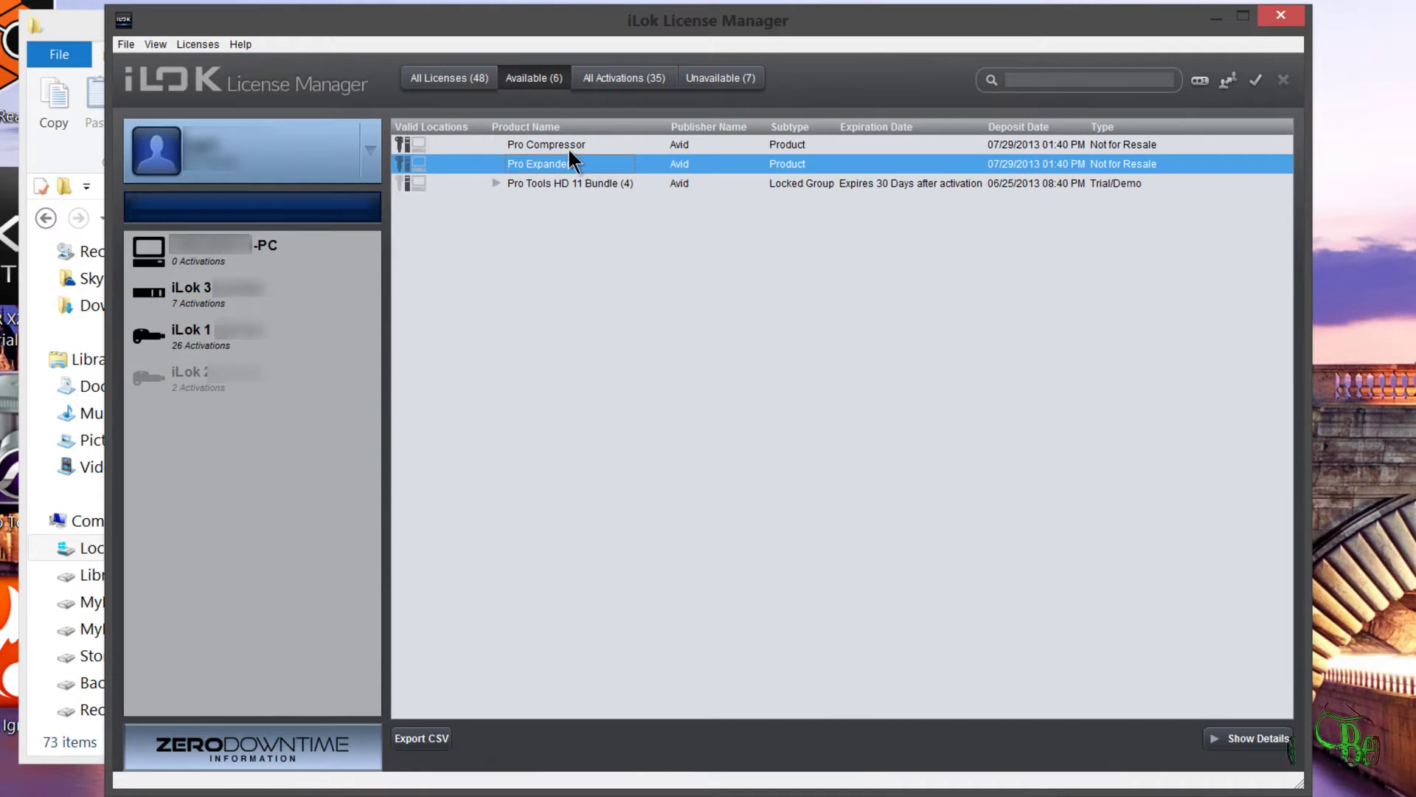
Step: Activate Pro Compressor and Pro Expander together on iLok 3, then view iLok 3's licences
{"action": "left_click", "coordinate": [566, 144], "text": "ctrl"}
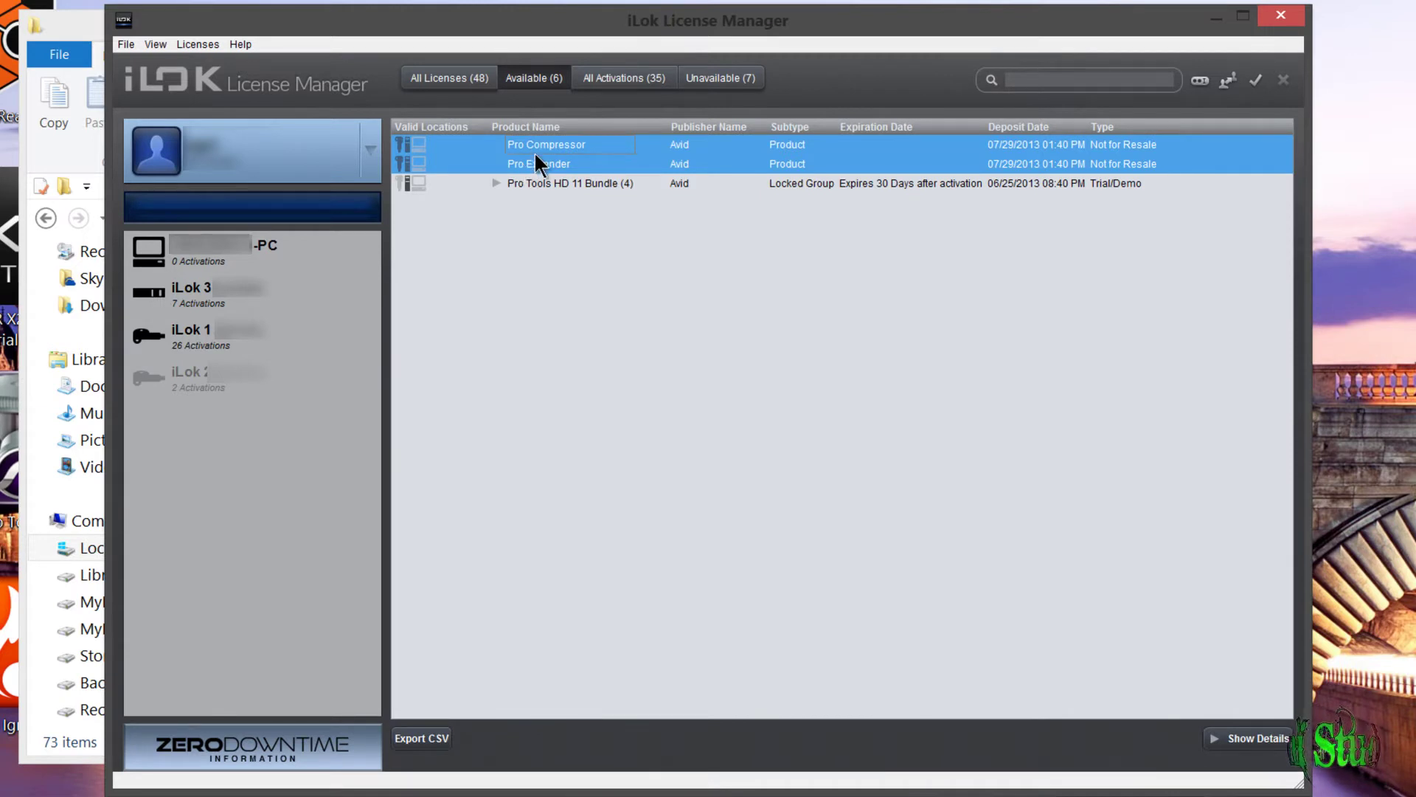
{"action": "mouse_move", "coordinate": [537, 159]}
{"action": "left_mouse_down"}
{"action": "mouse_move", "coordinate": [433, 225]}
{"action": "mouse_move", "coordinate": [206, 294]}
{"action": "left_mouse_up"}
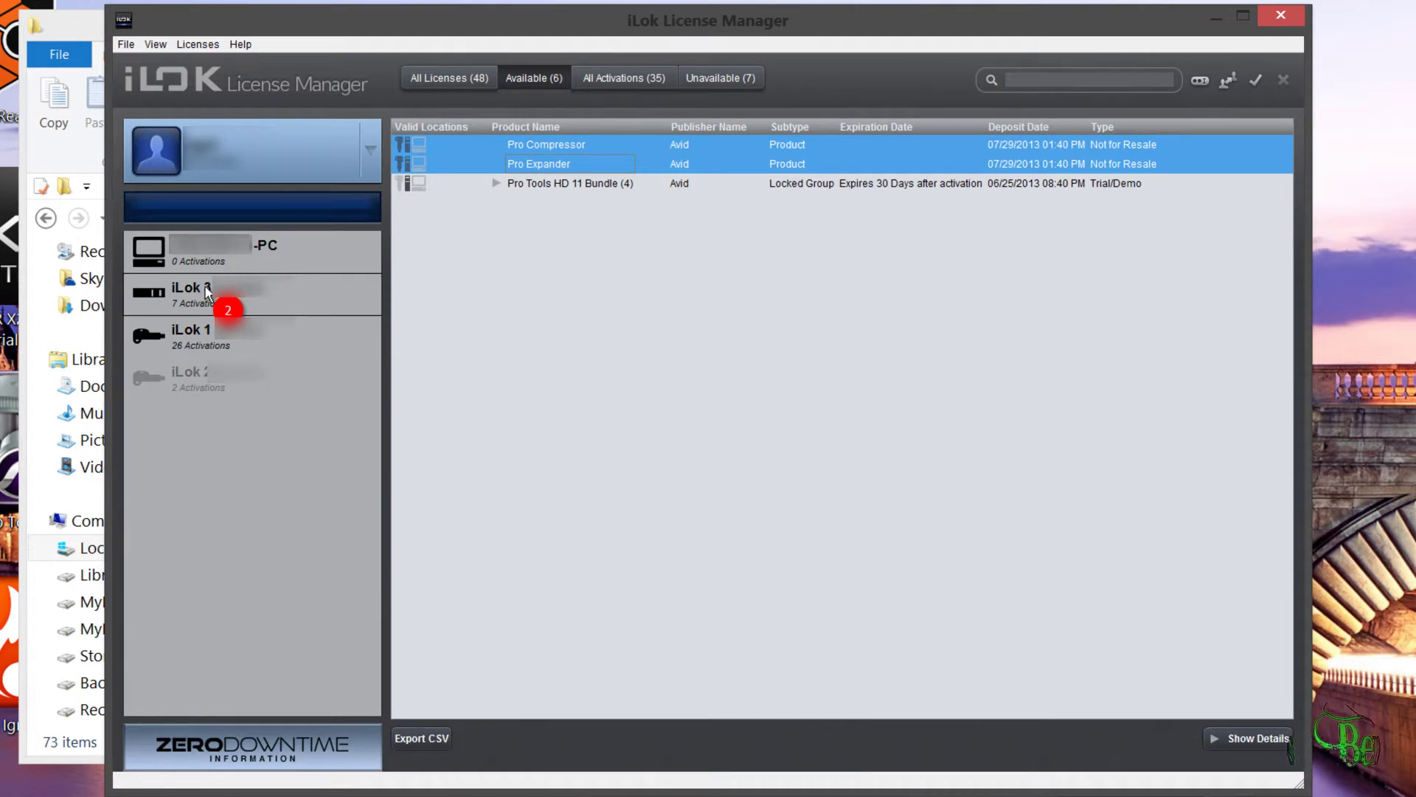
{"action": "left_click_drag", "start_coordinate": [207, 294], "coordinate": [206, 293]}
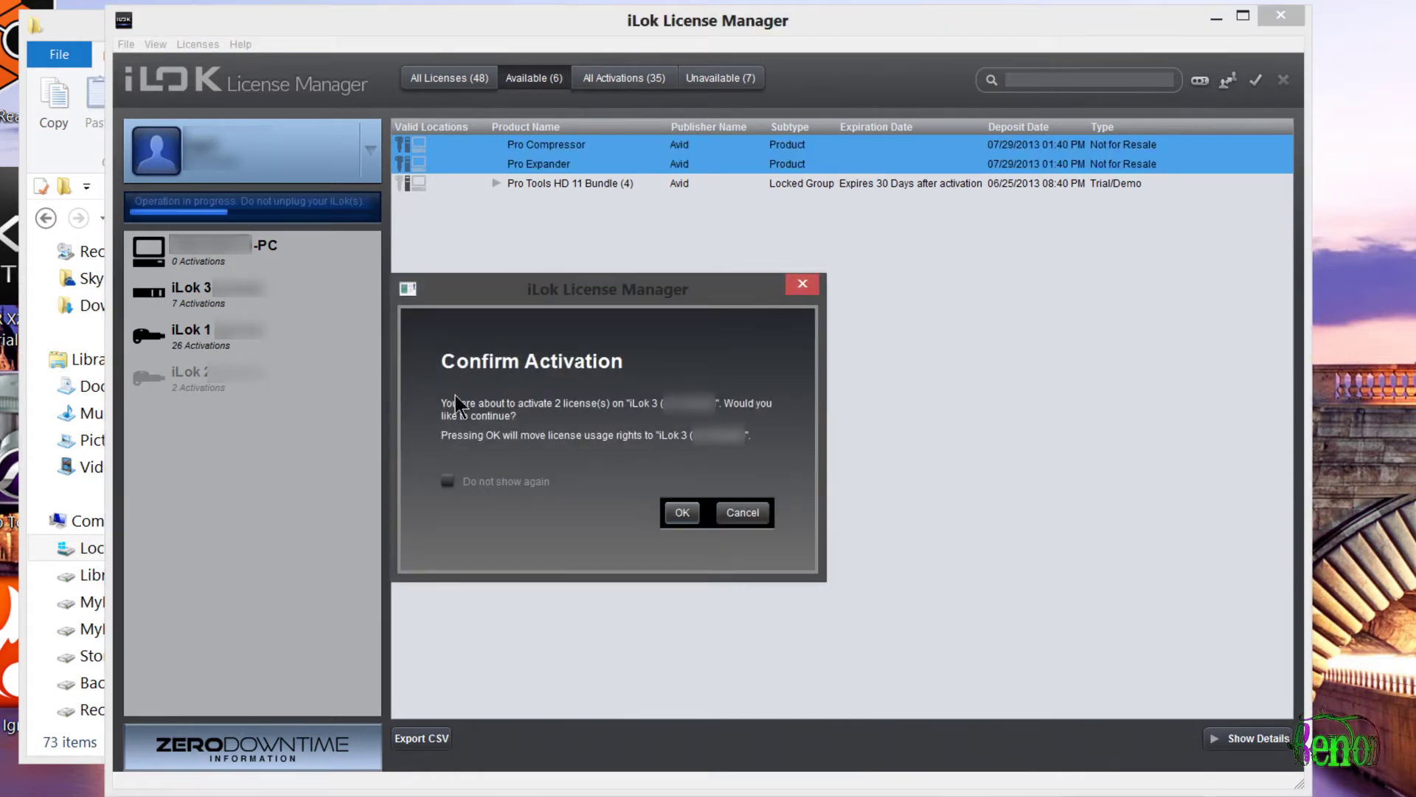
{"action": "left_click", "coordinate": [682, 512]}
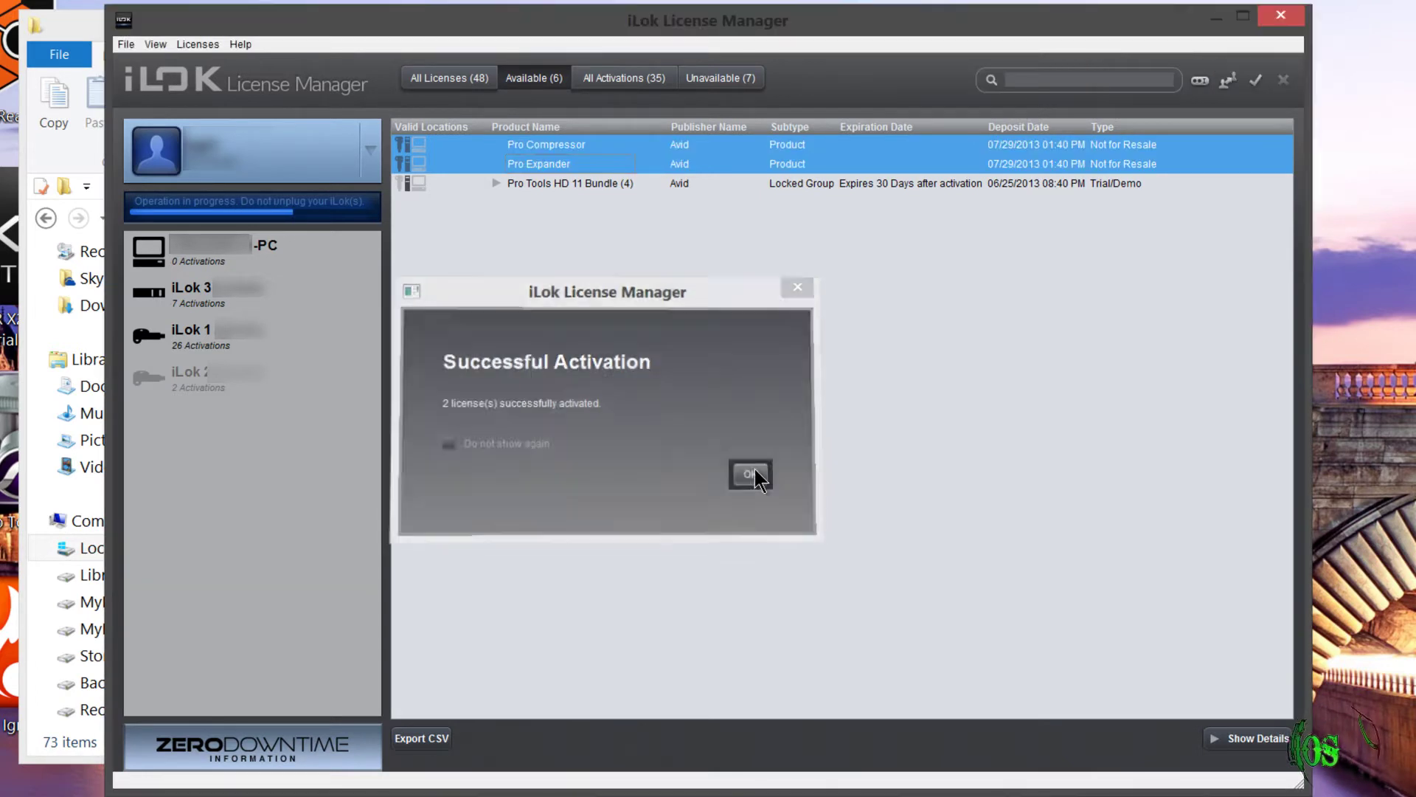
{"action": "left_click", "coordinate": [750, 475]}
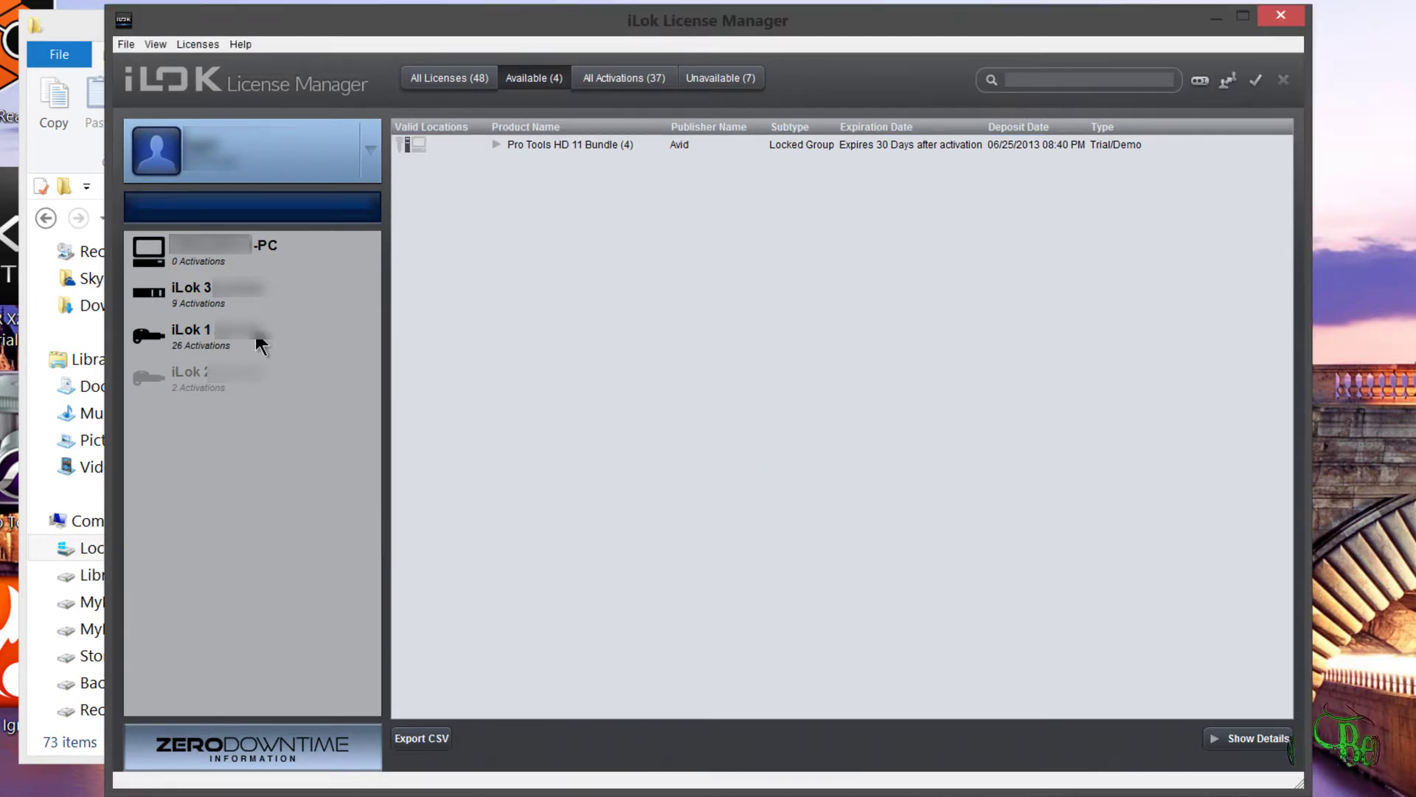
{"action": "left_click", "coordinate": [188, 299]}
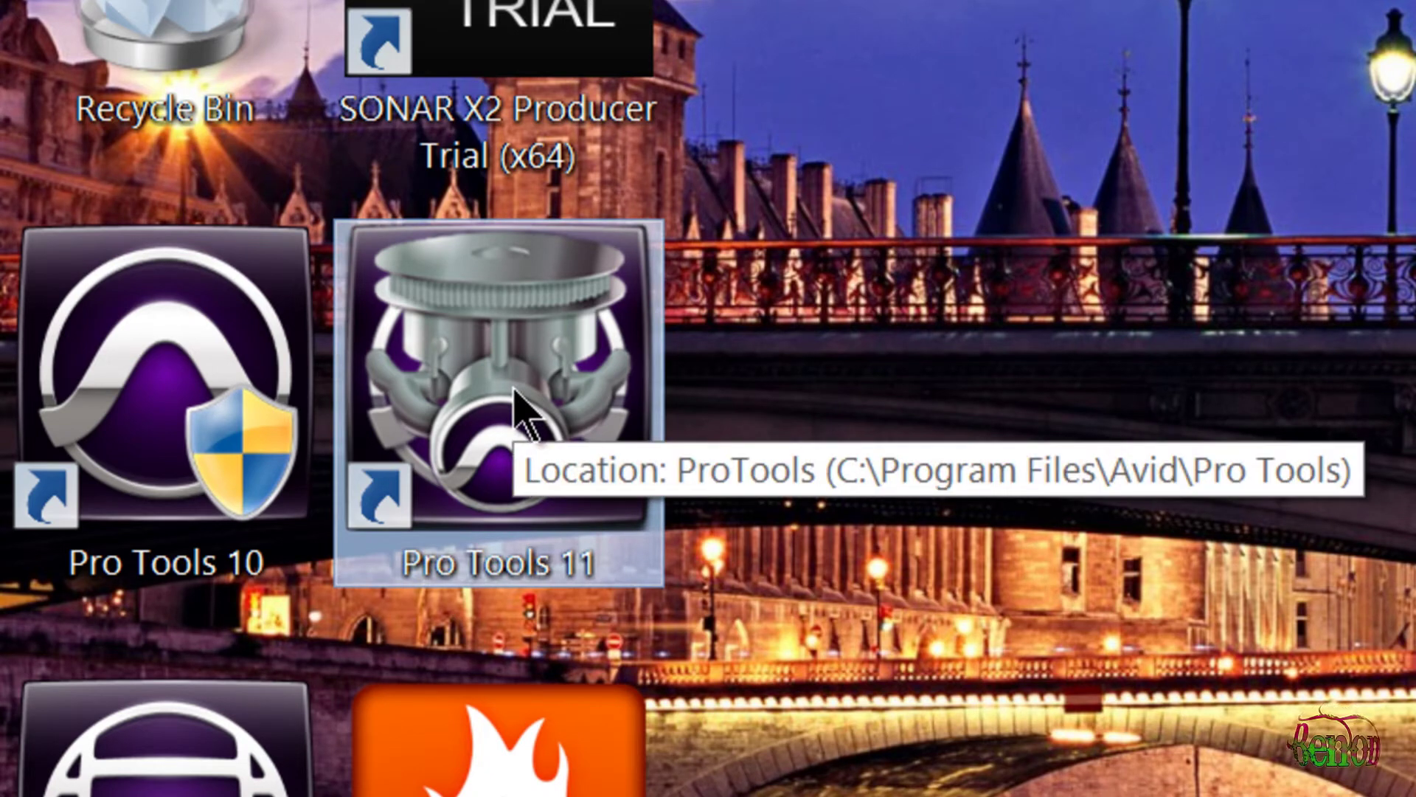
Step: Launch Pro Tools 11 as administrator and create a blank session named Avid Pro Plugs
{"action": "right_click", "coordinate": [514, 389]}
{"action": "left_click", "coordinate": [316, 373]}
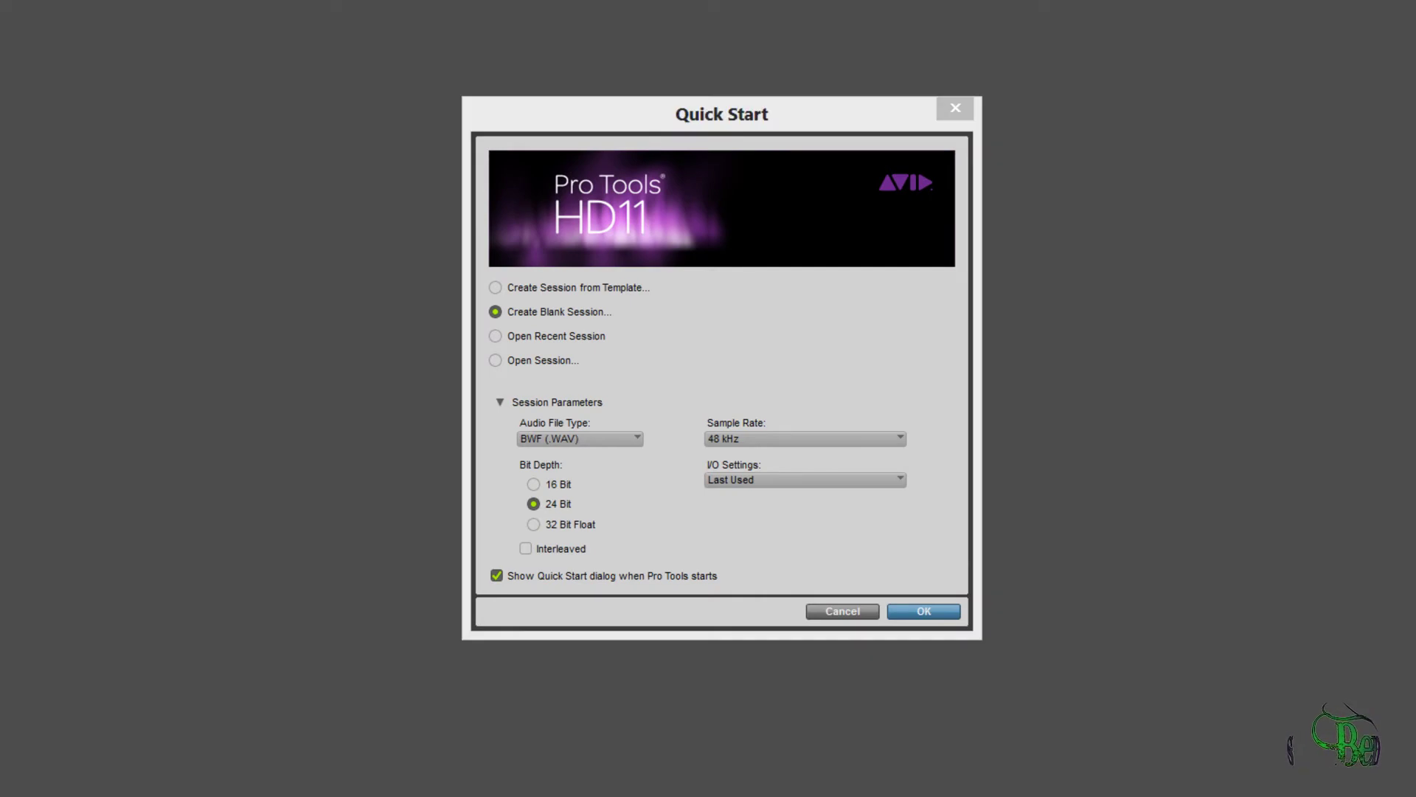
{"action": "left_click", "coordinate": [915, 609]}
{"action": "type", "text": "Avid Pro"}
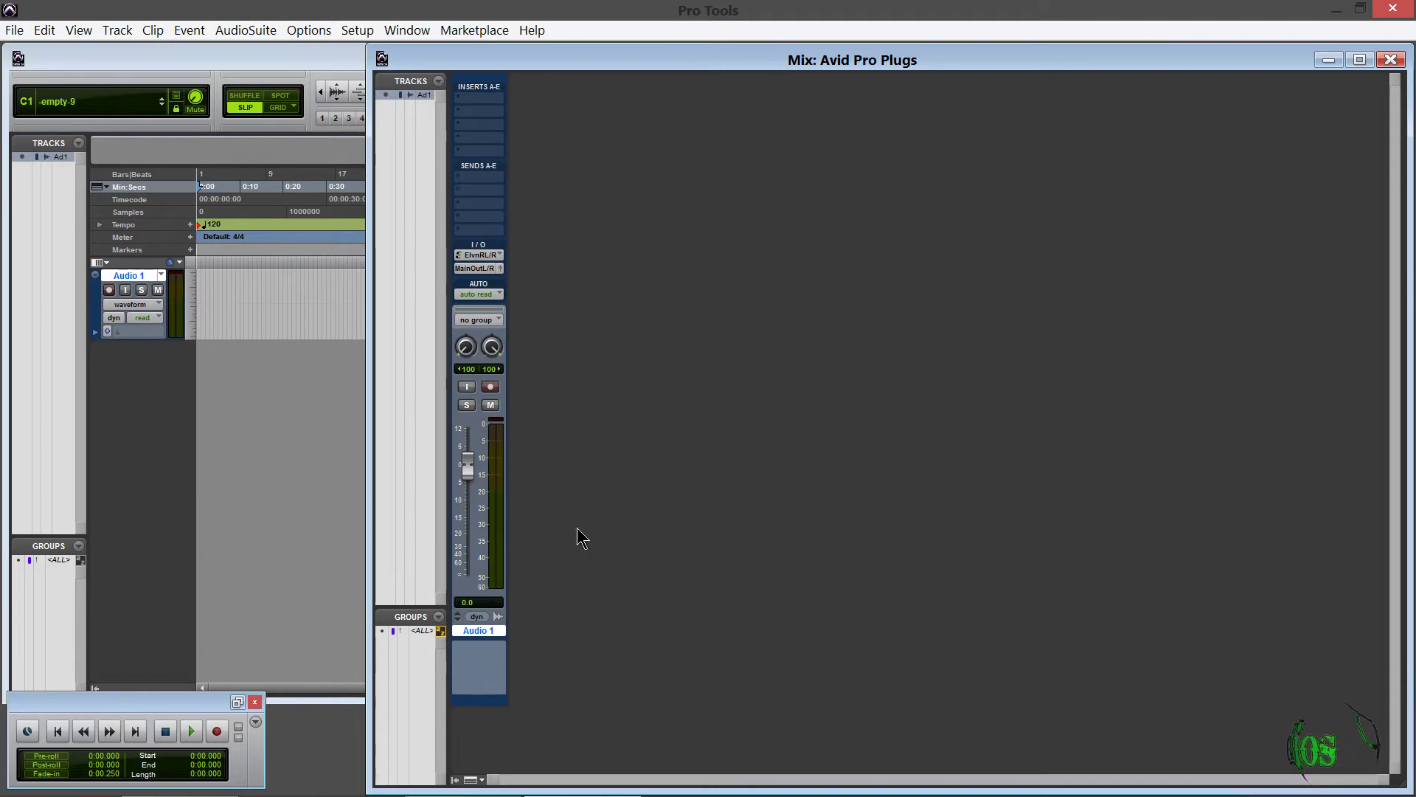
Step: Set the Display preference Organize Plug-In Menus By to Category & Manufacturer
{"action": "left_click", "coordinate": [479, 98]}
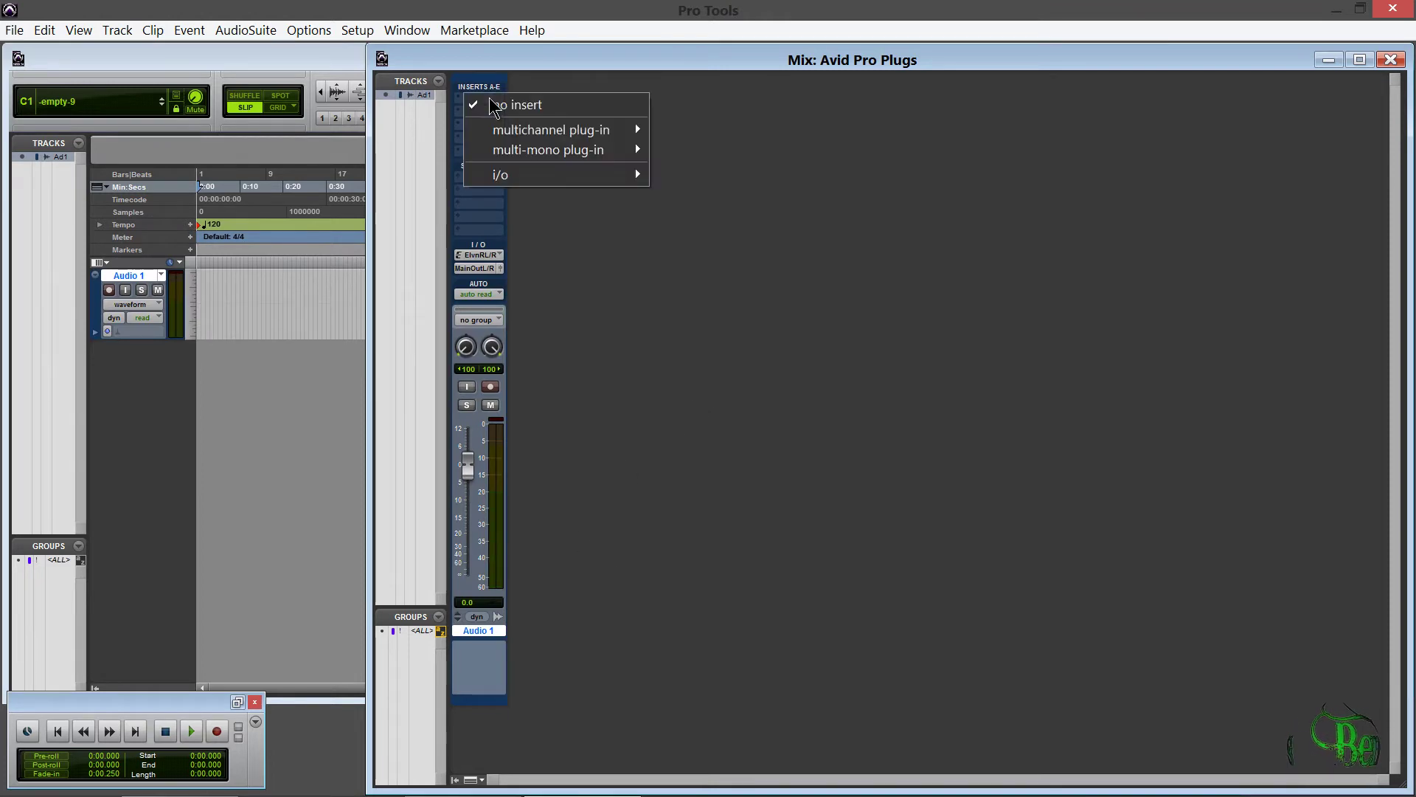
{"action": "mouse_move", "coordinate": [507, 132]}
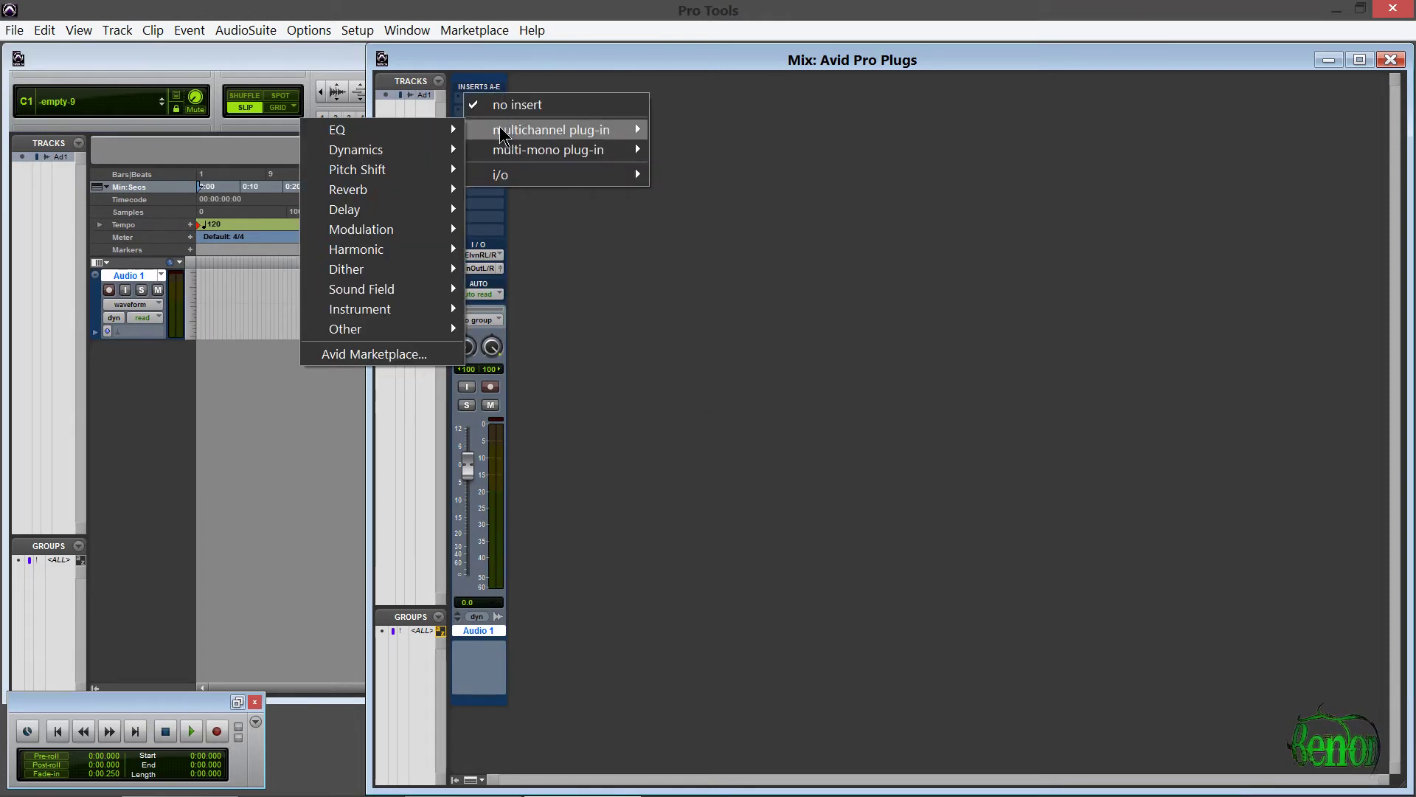
{"action": "key", "text": "Escape"}
{"action": "left_click", "coordinate": [357, 30]}
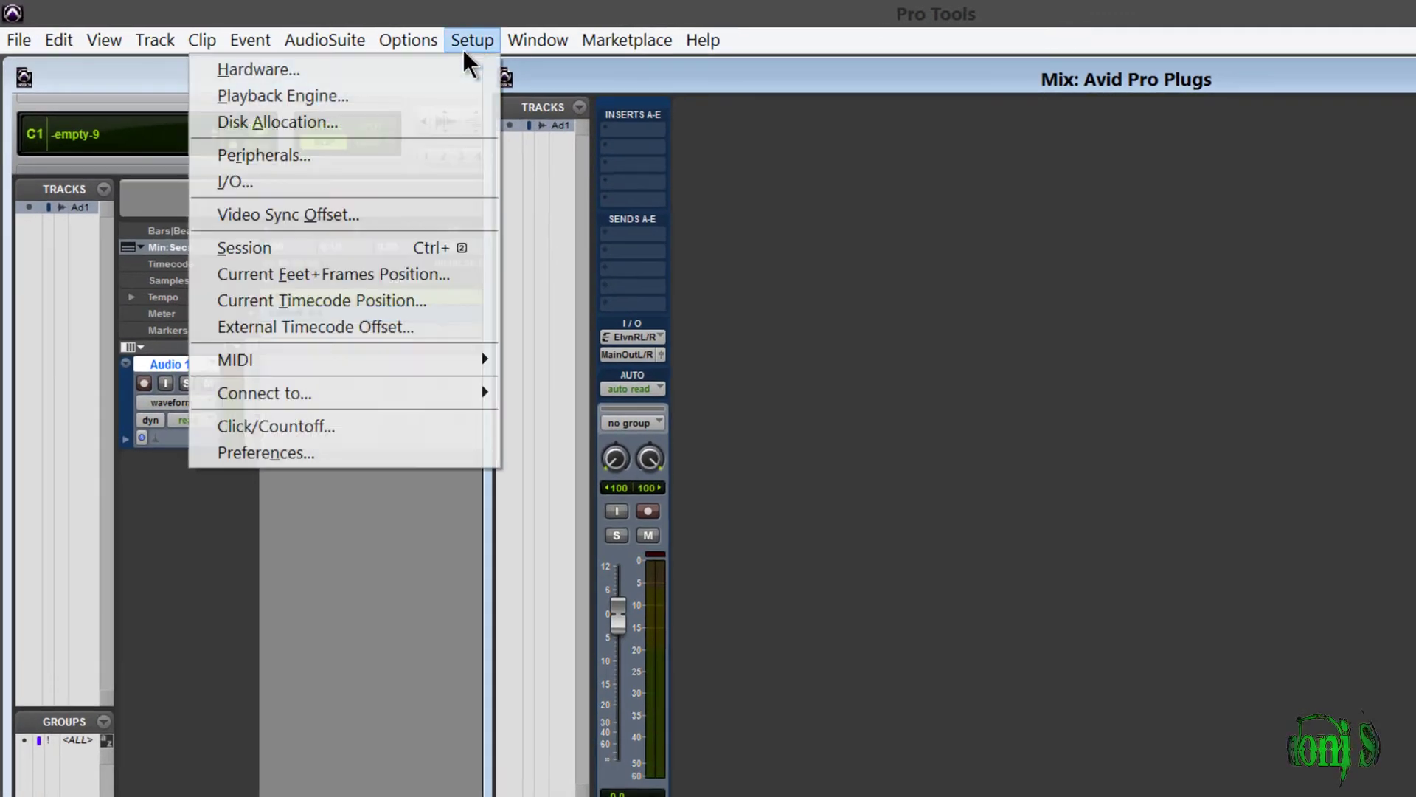
{"action": "left_click", "coordinate": [284, 453]}
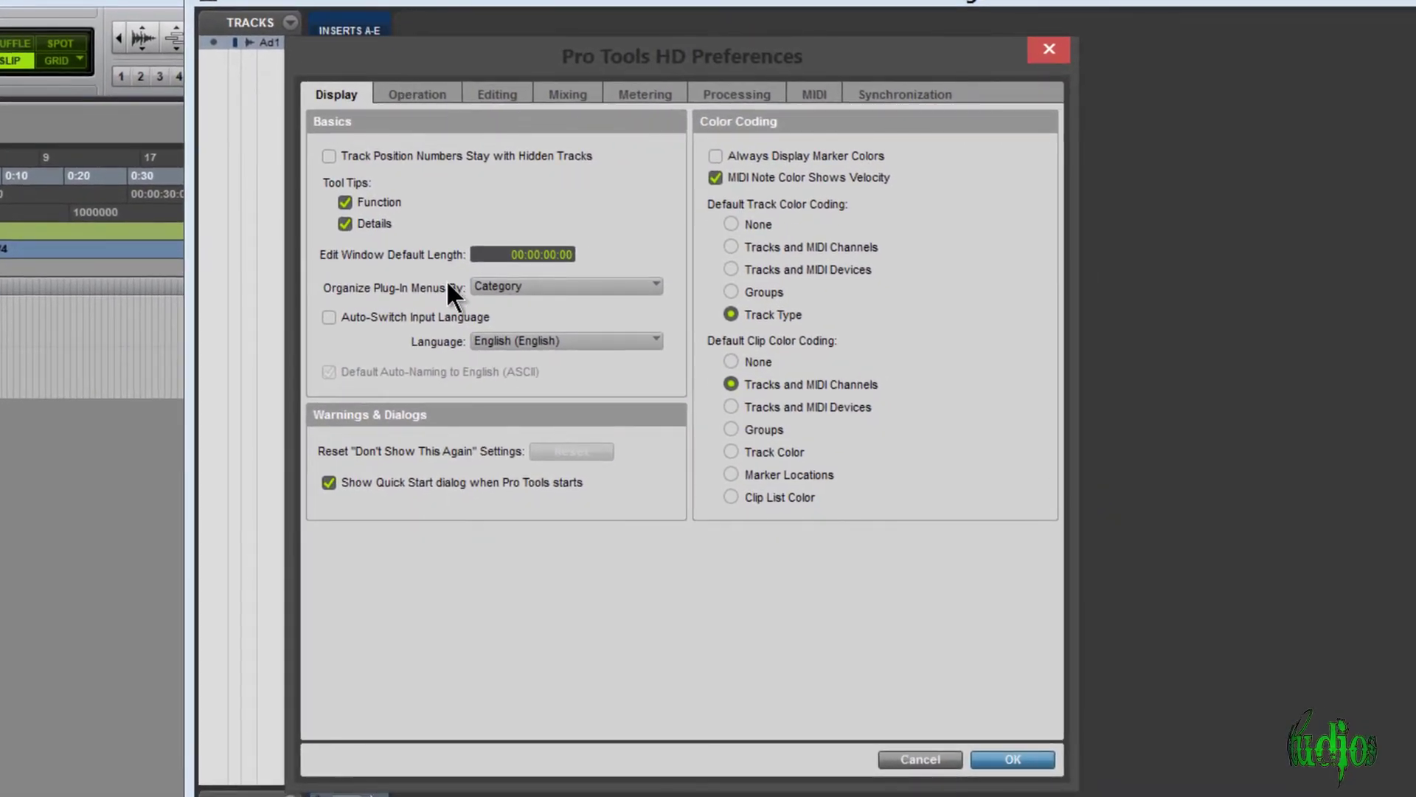
{"action": "left_click", "coordinate": [568, 287]}
{"action": "left_click", "coordinate": [652, 384]}
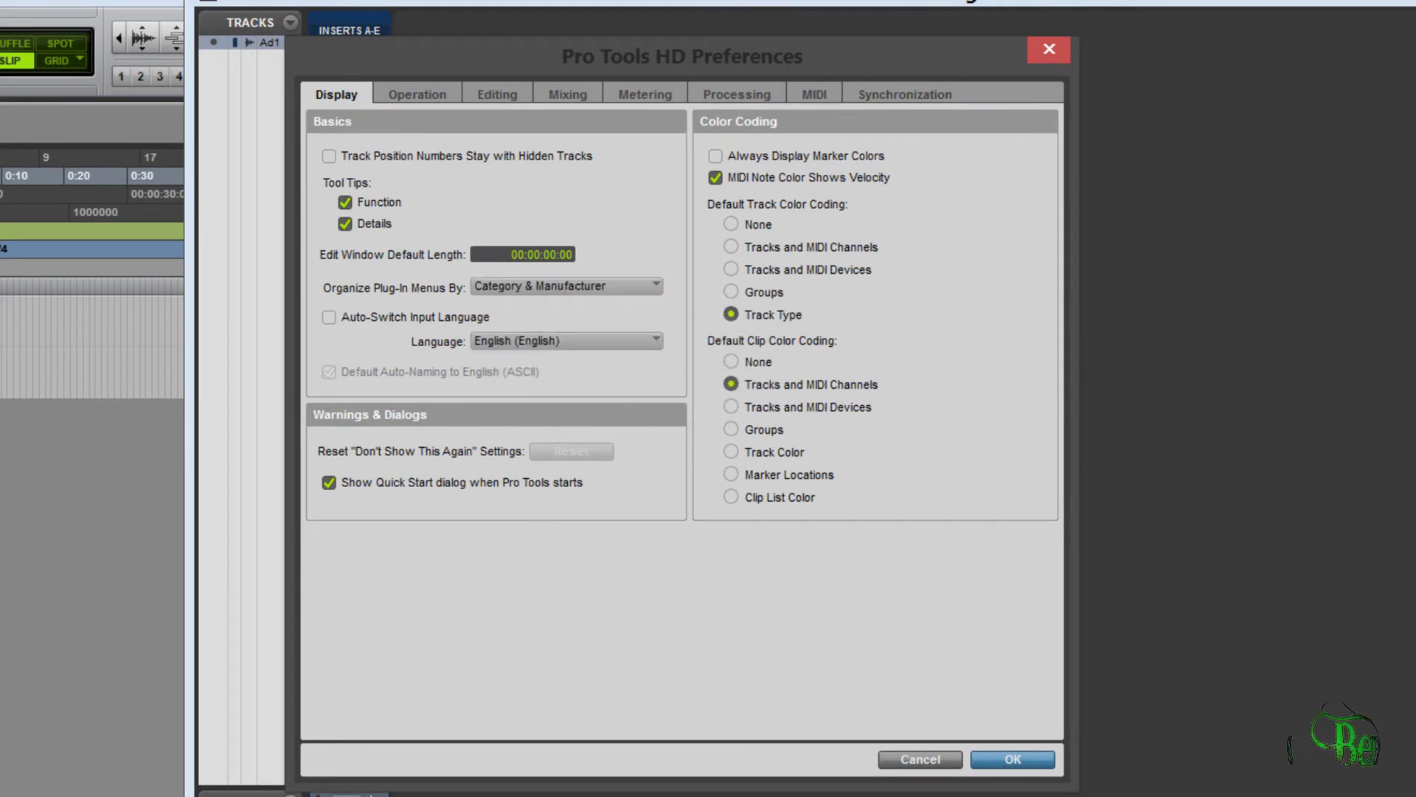
{"action": "left_click", "coordinate": [995, 758]}
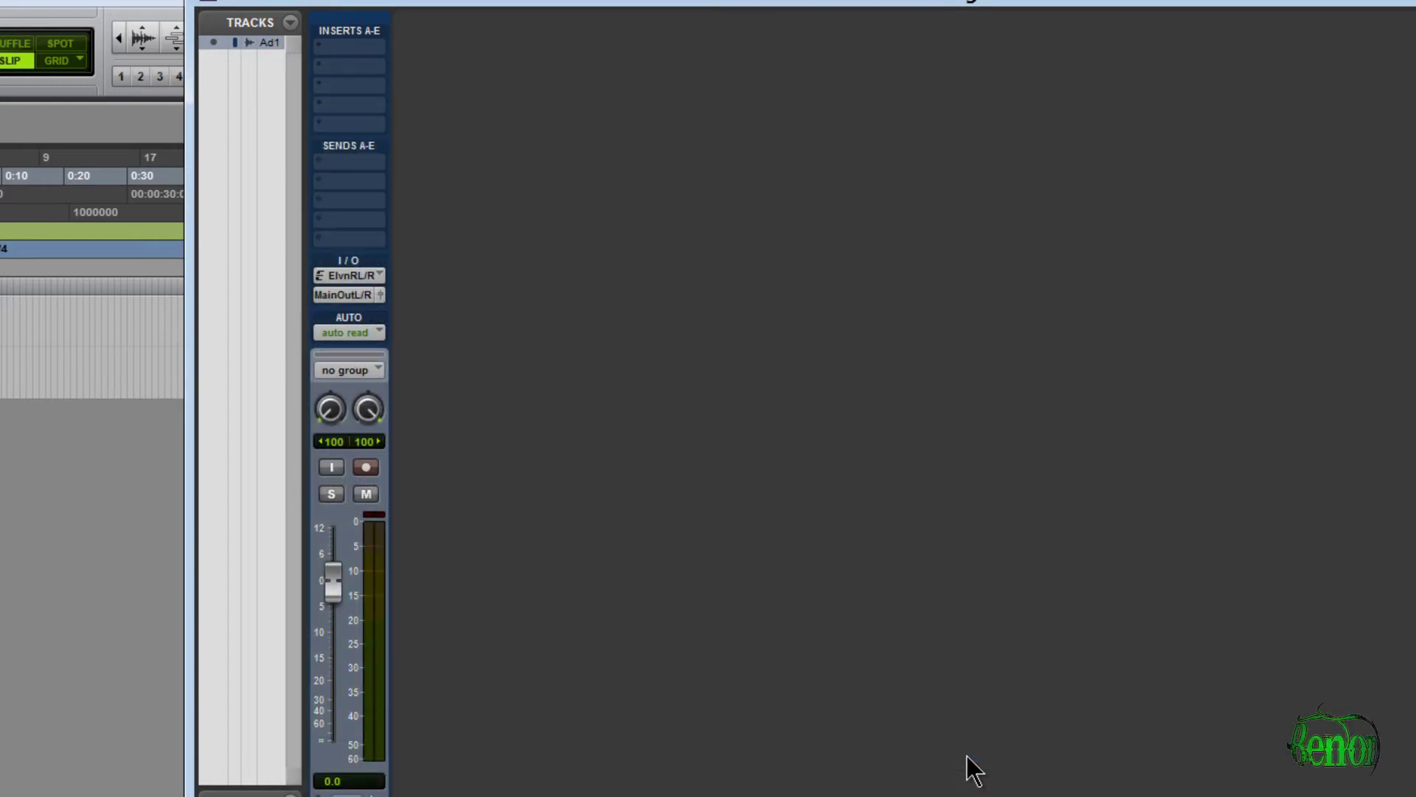
Step: Insert Avid Pro Compressor on Audio 1's first insert slot
{"action": "left_click", "coordinate": [339, 50]}
{"action": "mouse_move", "coordinate": [370, 98]}
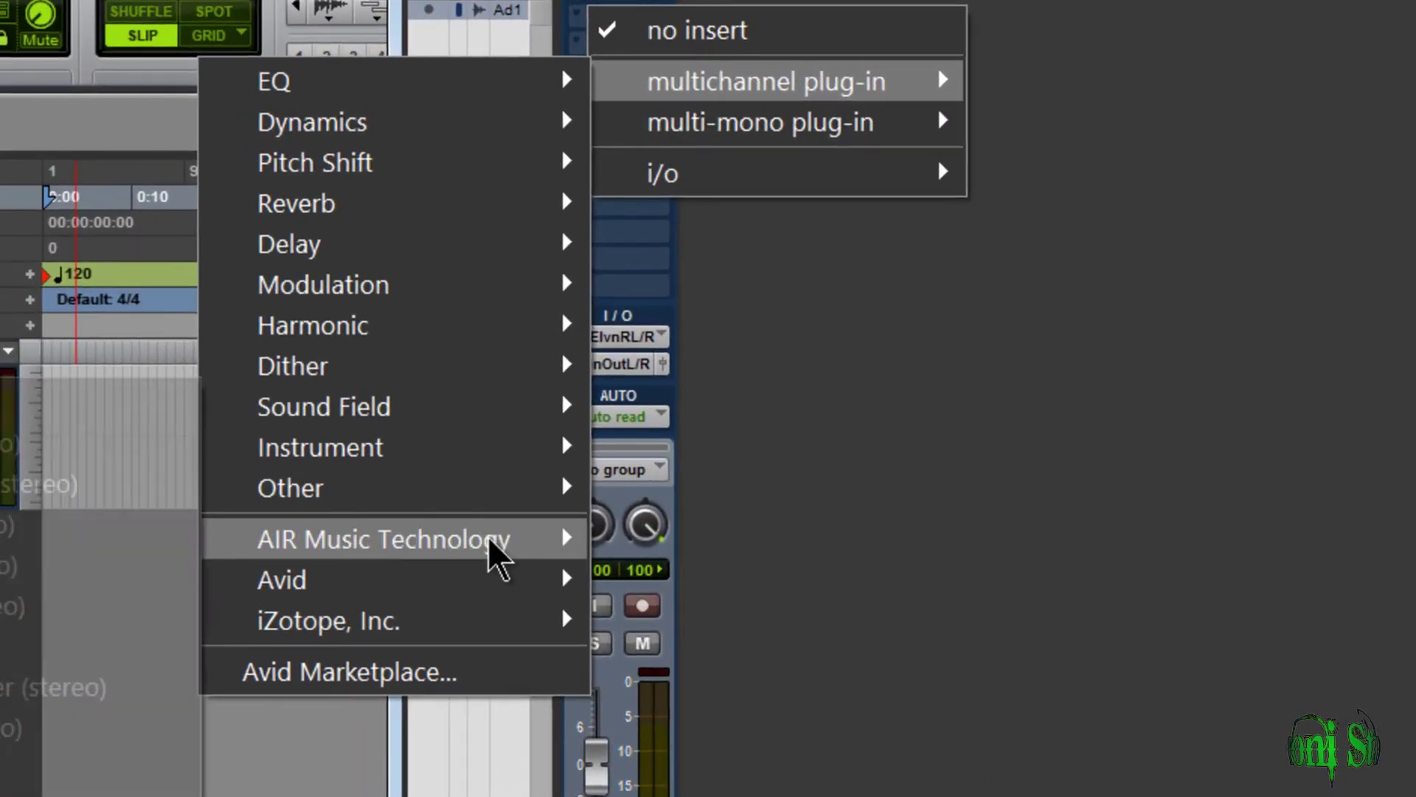
{"action": "mouse_move", "coordinate": [443, 580]}
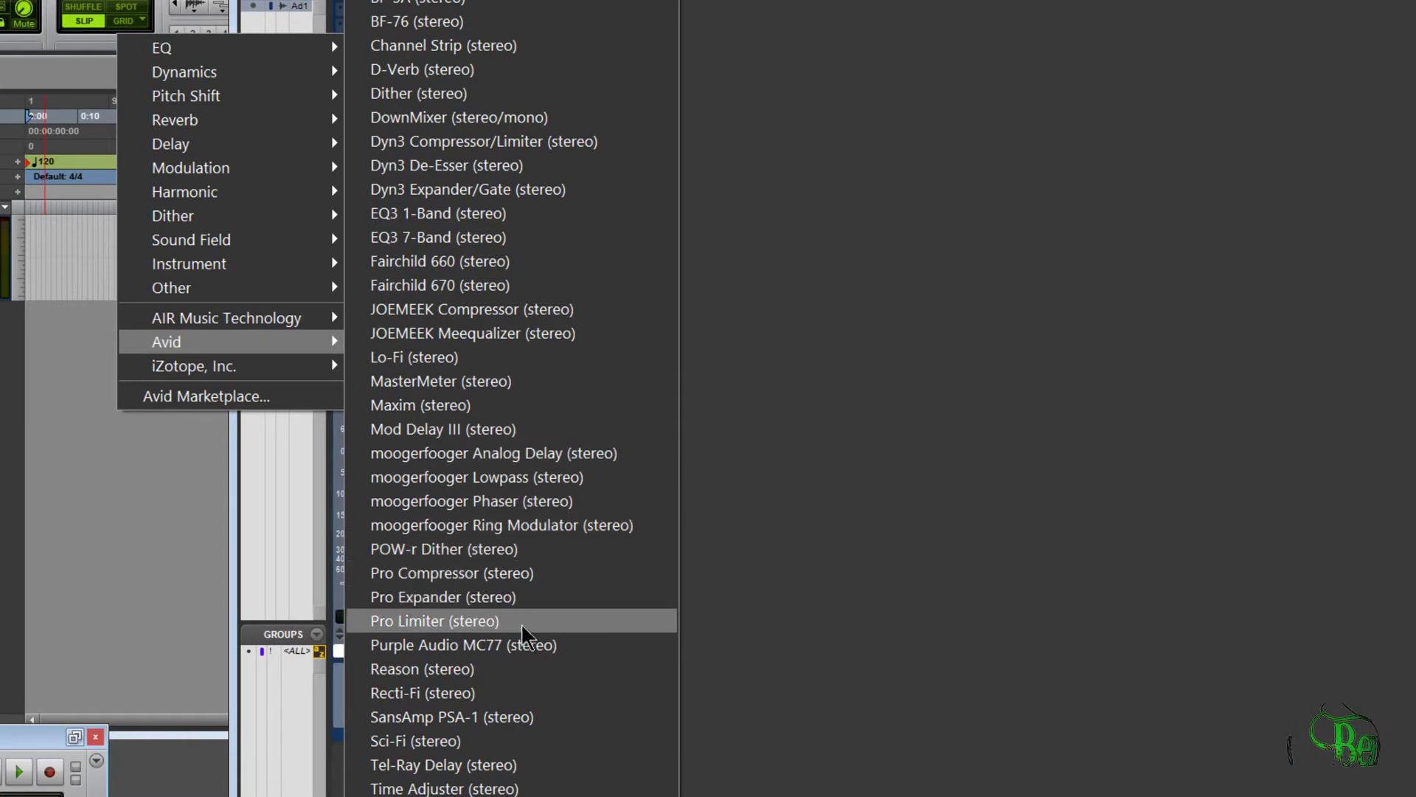
{"action": "left_click", "coordinate": [437, 573]}
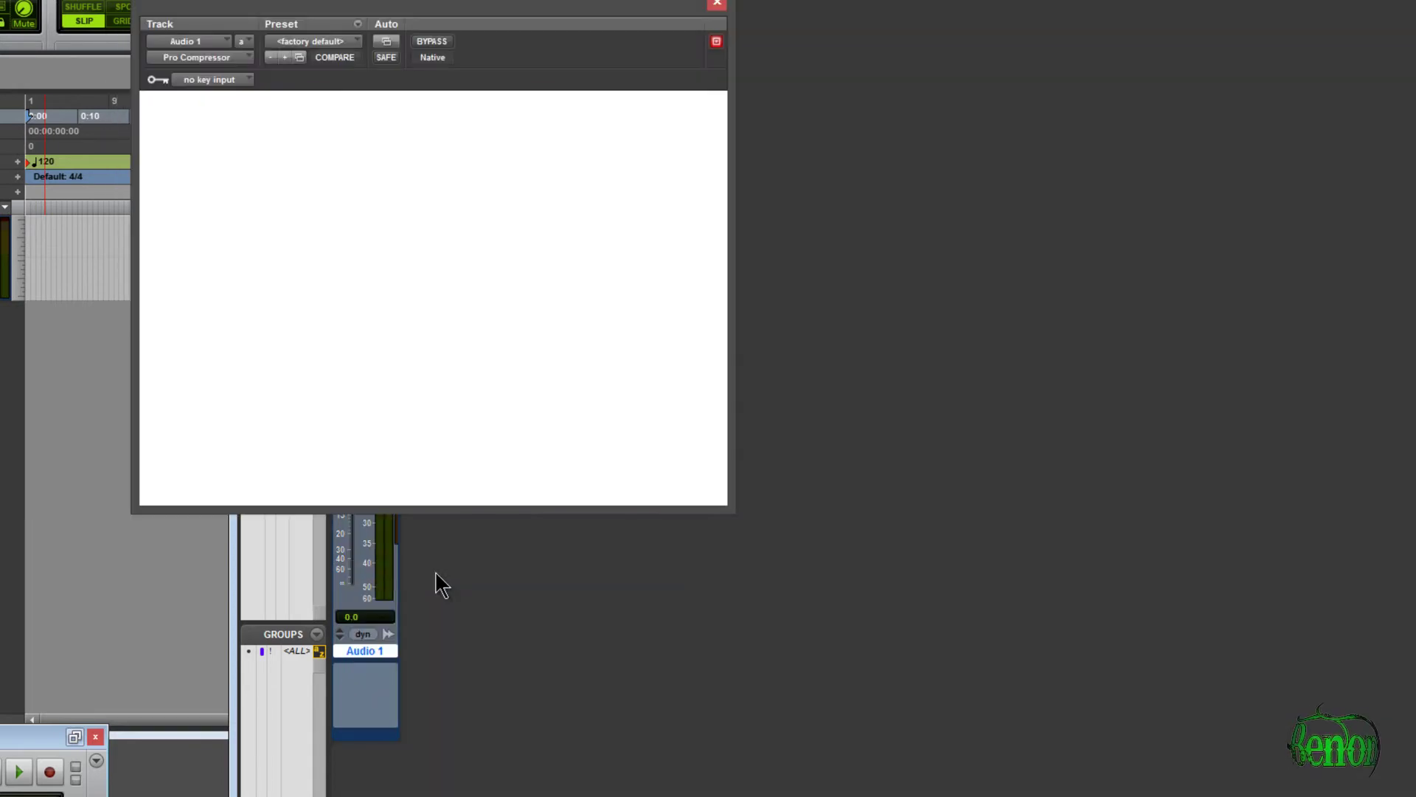
{"action": "left_click_drag", "start_coordinate": [422, 11], "coordinate": [780, 77]}
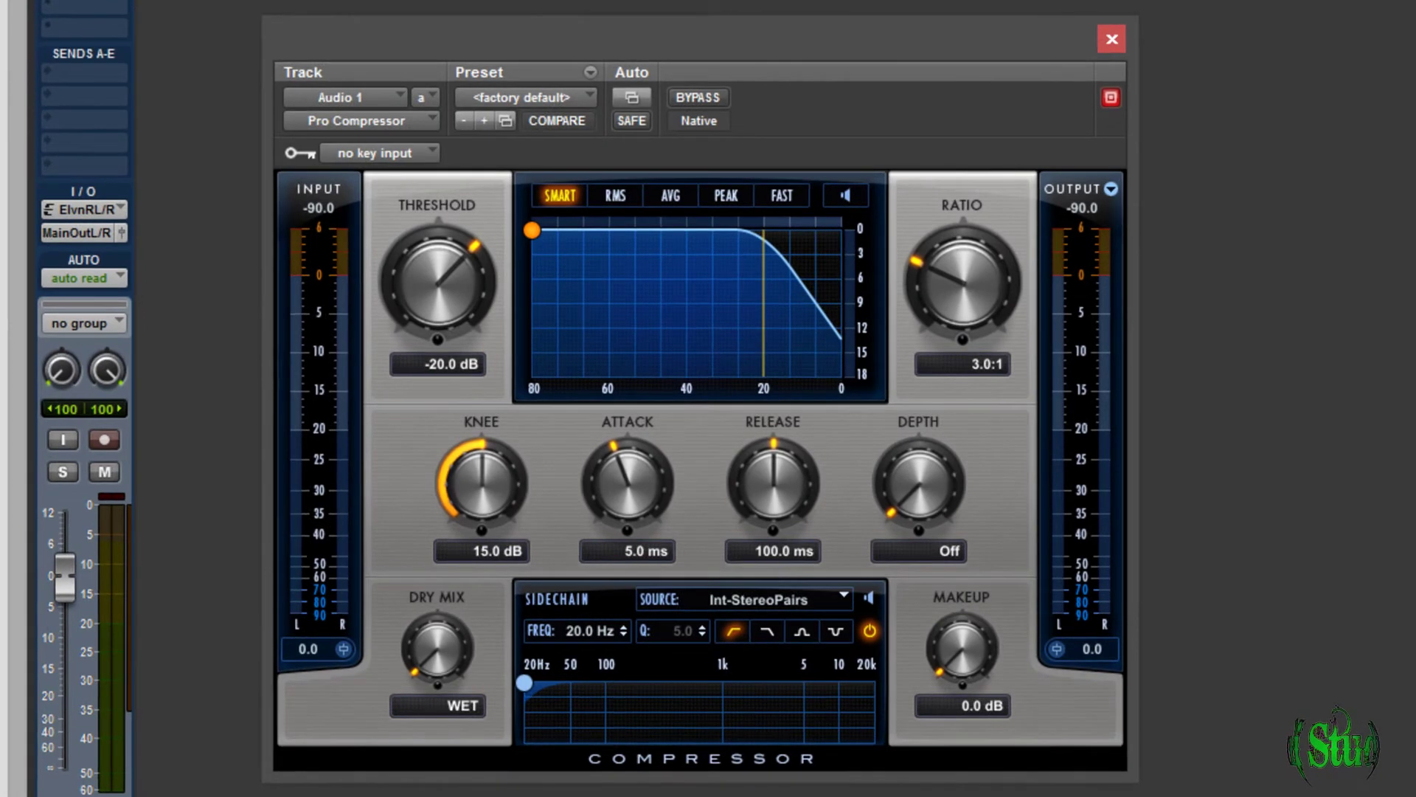
Step: Set Pro Compressor to -26.2 dB threshold and 7.2:1 ratio, keeping the factory default preset
{"action": "left_click_drag", "start_coordinate": [410, 330], "coordinate": [413, 369]}
{"action": "left_click_drag", "start_coordinate": [960, 247], "coordinate": [962, 218]}
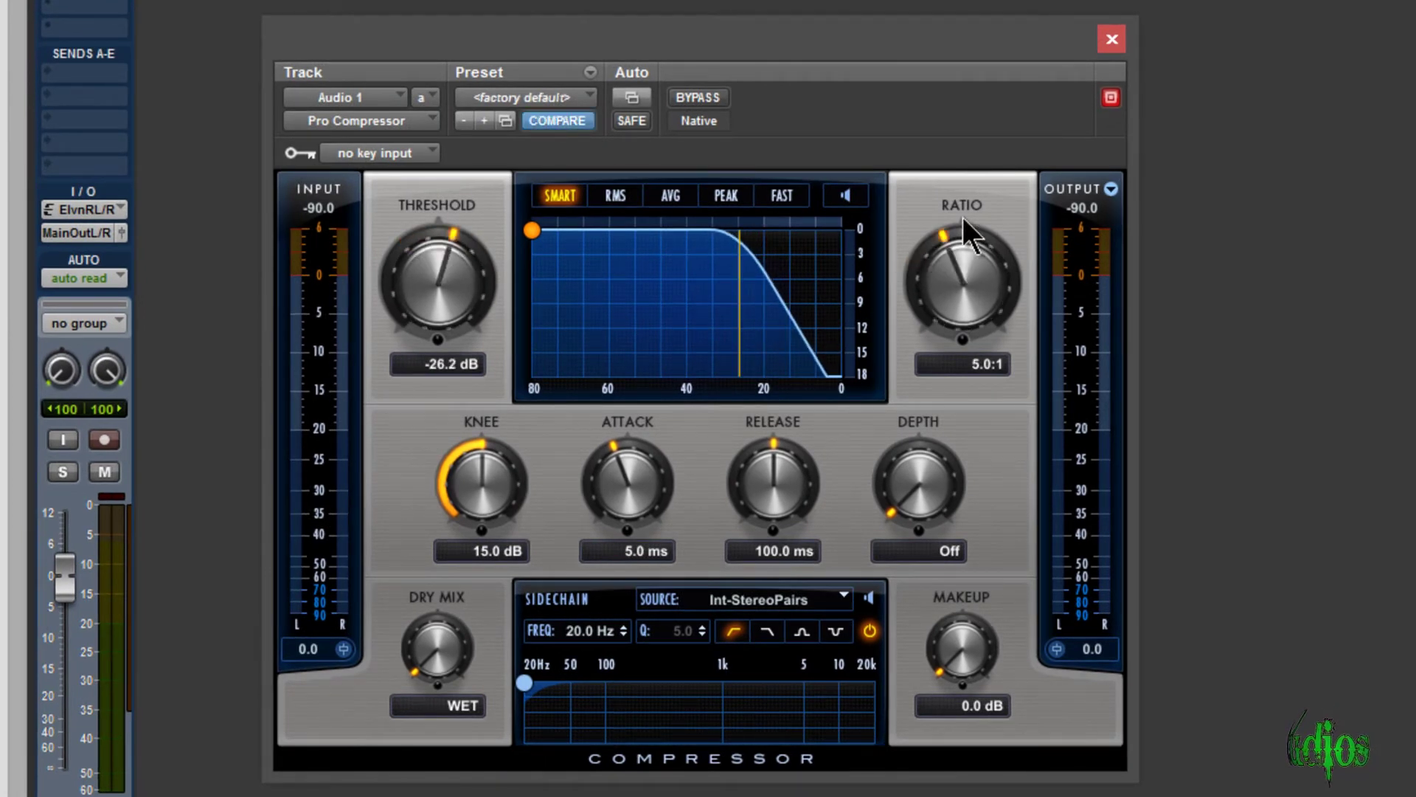
{"action": "left_click", "coordinate": [577, 97]}
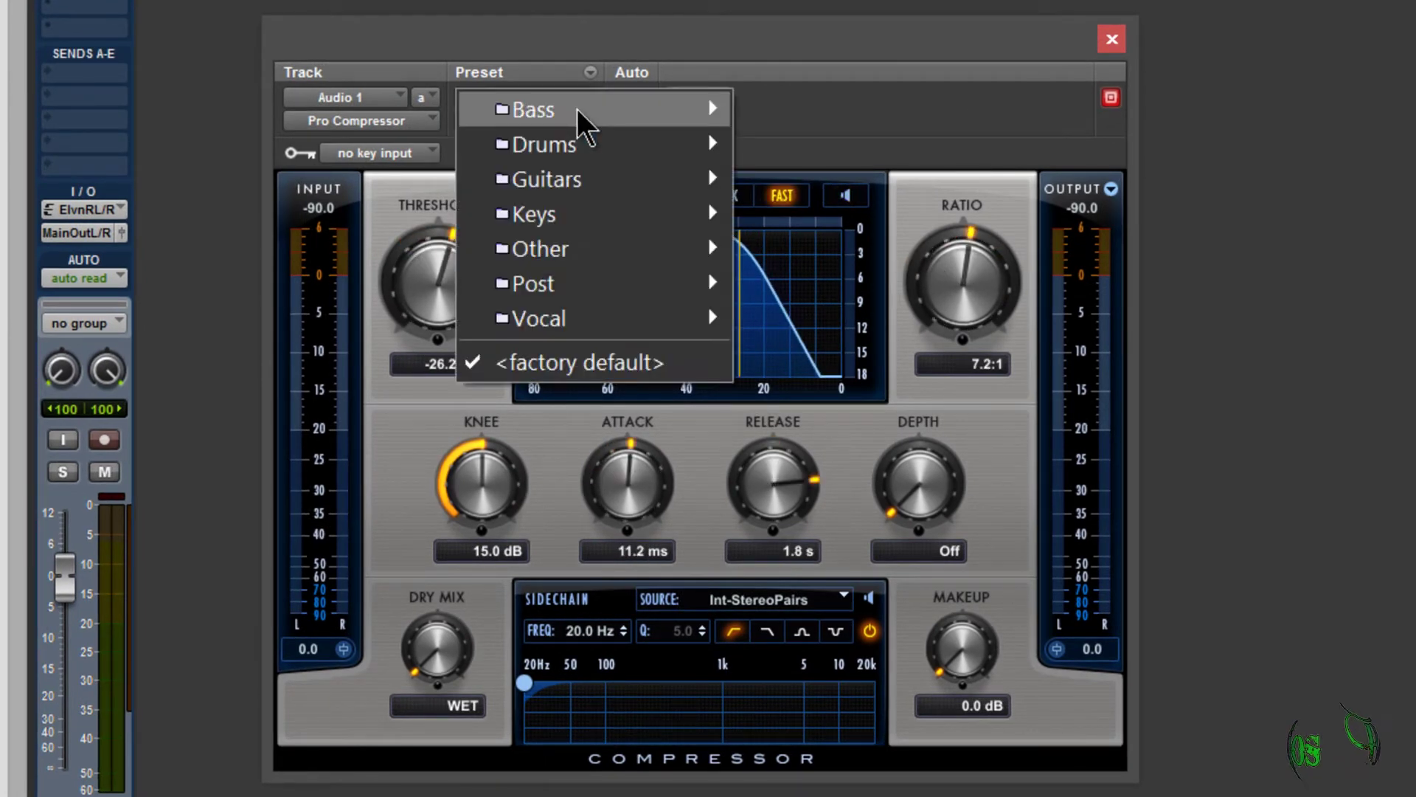
{"action": "left_click", "coordinate": [819, 136]}
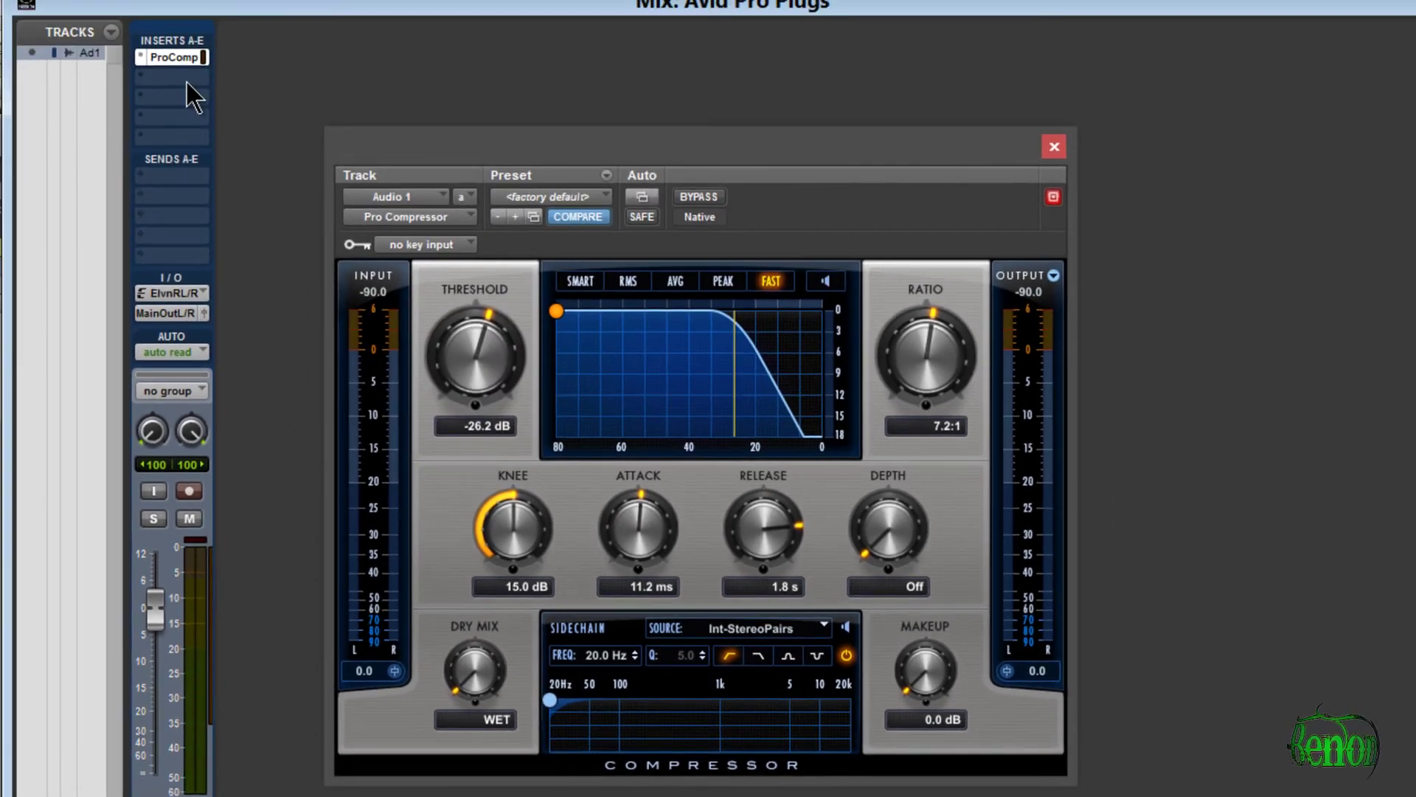
Step: Insert Pro Expander on Audio 1's second insert slot and close the Pro Compressor window
{"action": "left_click", "coordinate": [193, 96]}
{"action": "mouse_move", "coordinate": [251, 121]}
{"action": "mouse_move", "coordinate": [0, 491]}
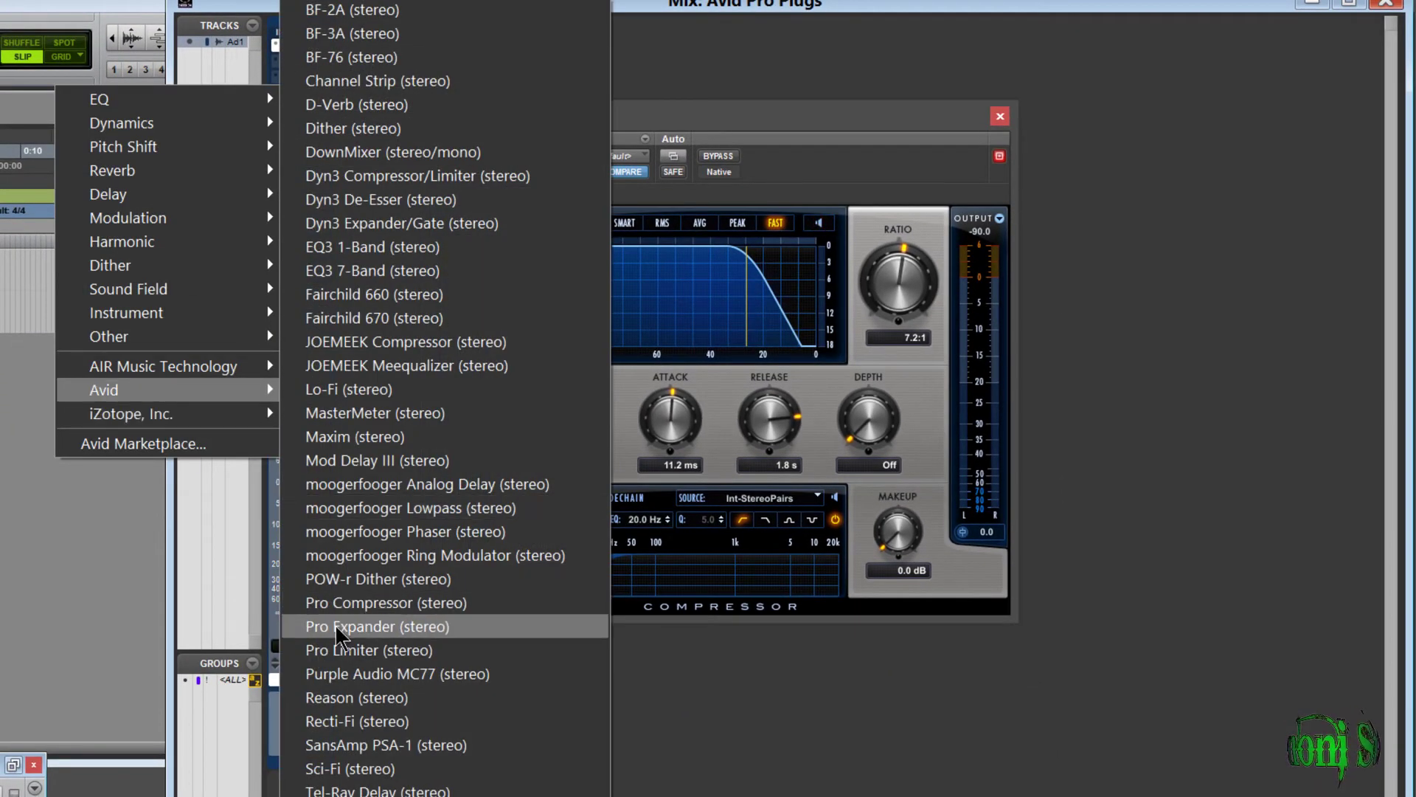
{"action": "left_click", "coordinate": [337, 627]}
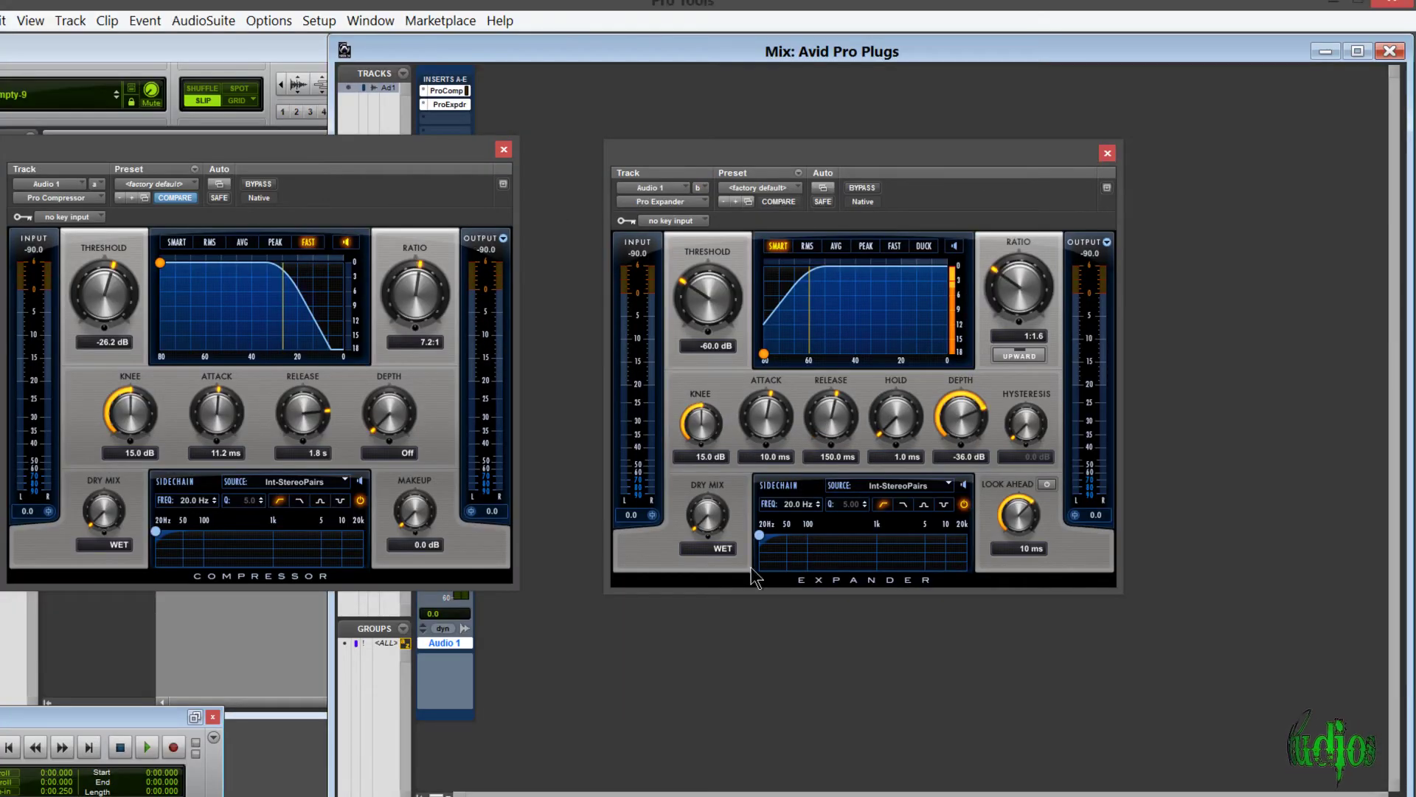
{"action": "left_click", "coordinate": [503, 151]}
{"action": "left_click_drag", "start_coordinate": [896, 154], "coordinate": [869, 141]}
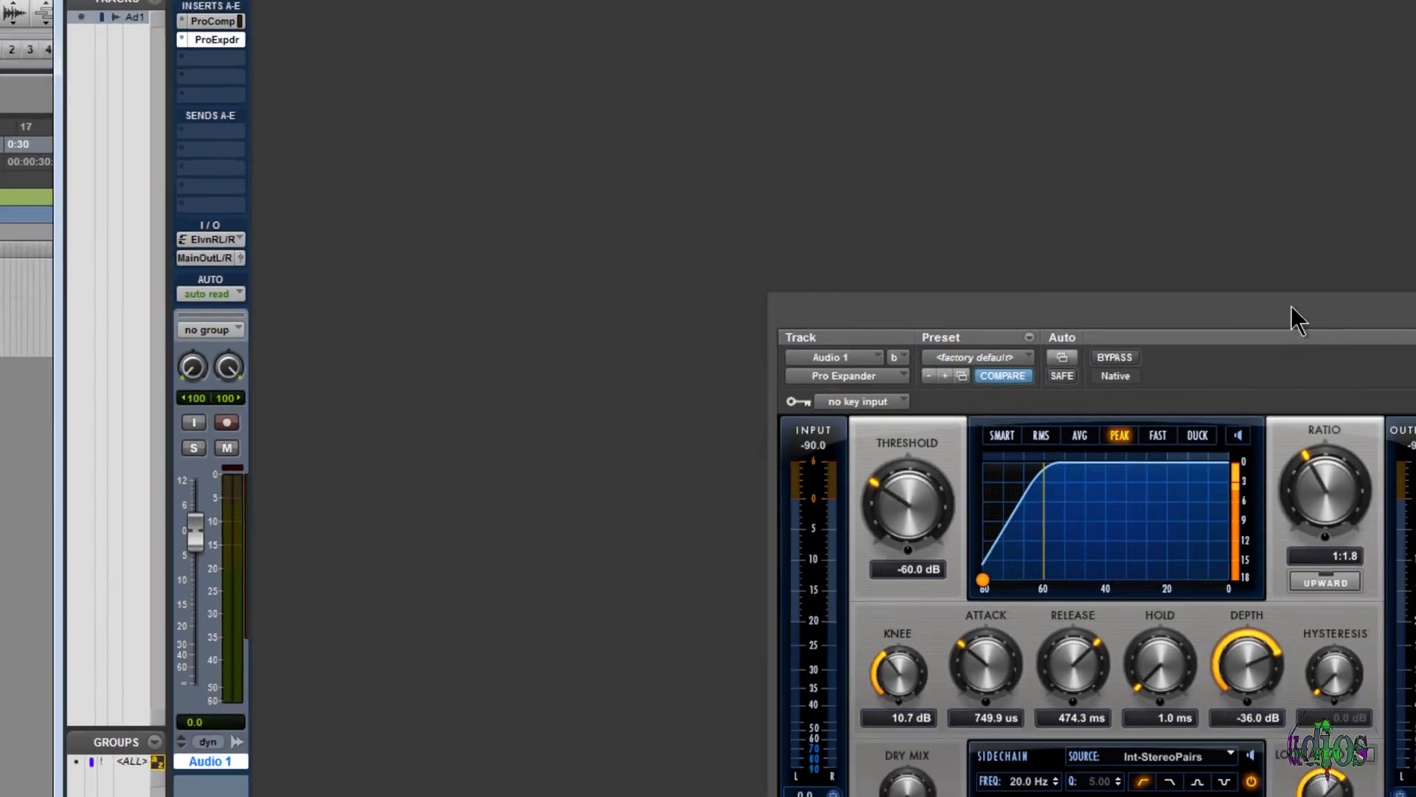
Step: Insert Pro Limiter on Audio 1, move its window up and left, and close Pro Expander
{"action": "left_click", "coordinate": [312, 102]}
{"action": "mouse_move", "coordinate": [339, 131]}
{"action": "mouse_move", "coordinate": [190, 419]}
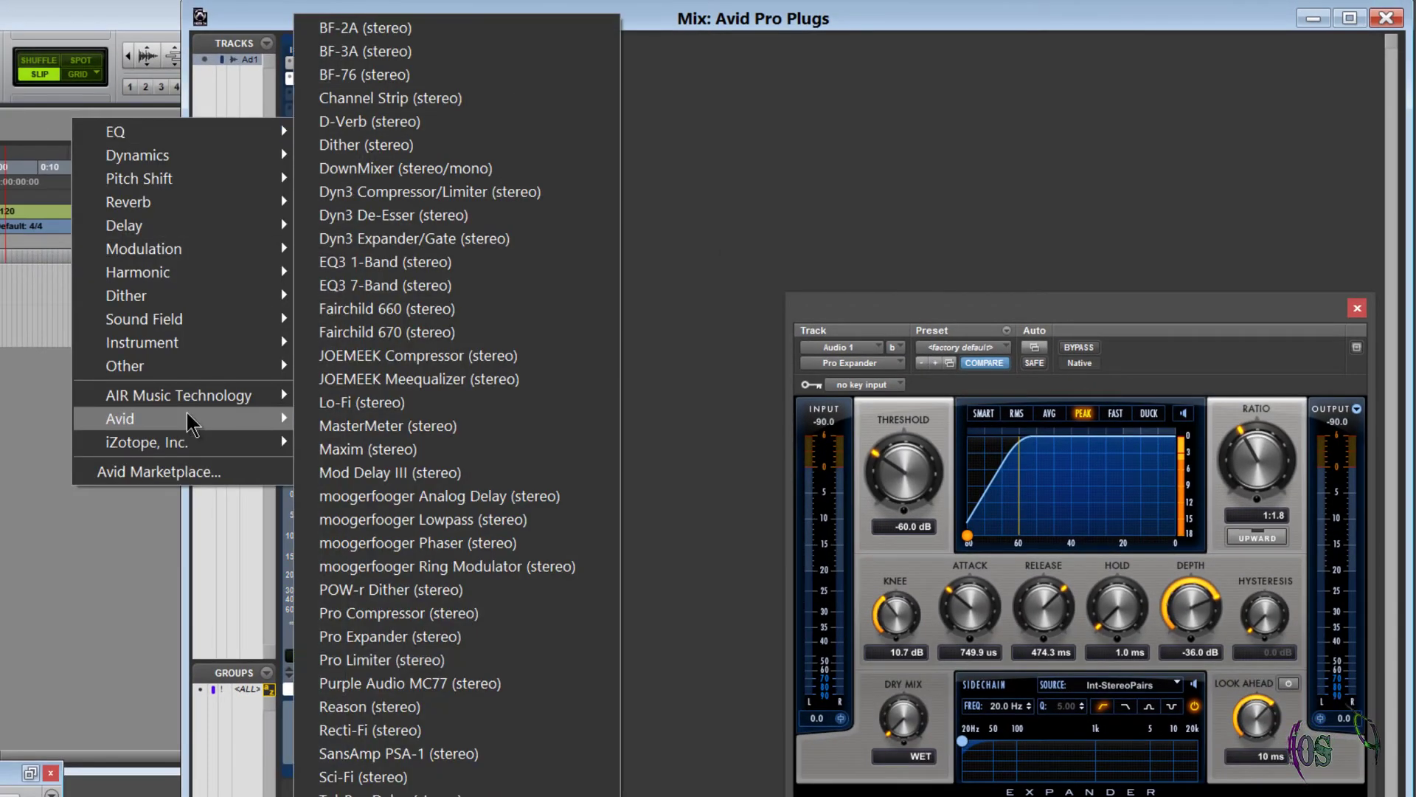
{"action": "left_click", "coordinate": [466, 664]}
{"action": "left_click_drag", "start_coordinate": [841, 145], "coordinate": [834, 114]}
{"action": "left_click", "coordinate": [1357, 308]}
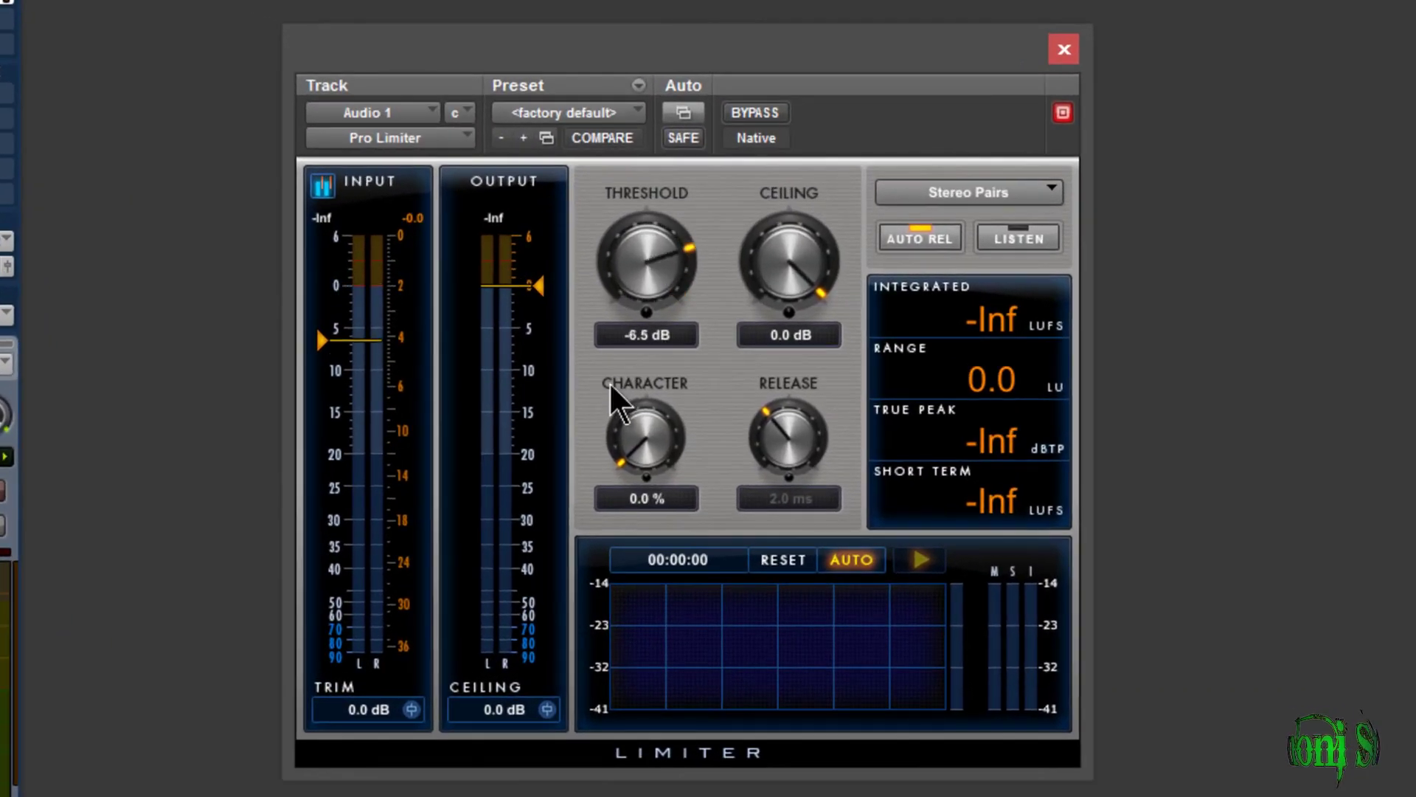
Step: Check the limiter's channel linking options without changing them
{"action": "scroll", "coordinate": [364, 417], "scroll_direction": "down", "scroll_amount": 4}
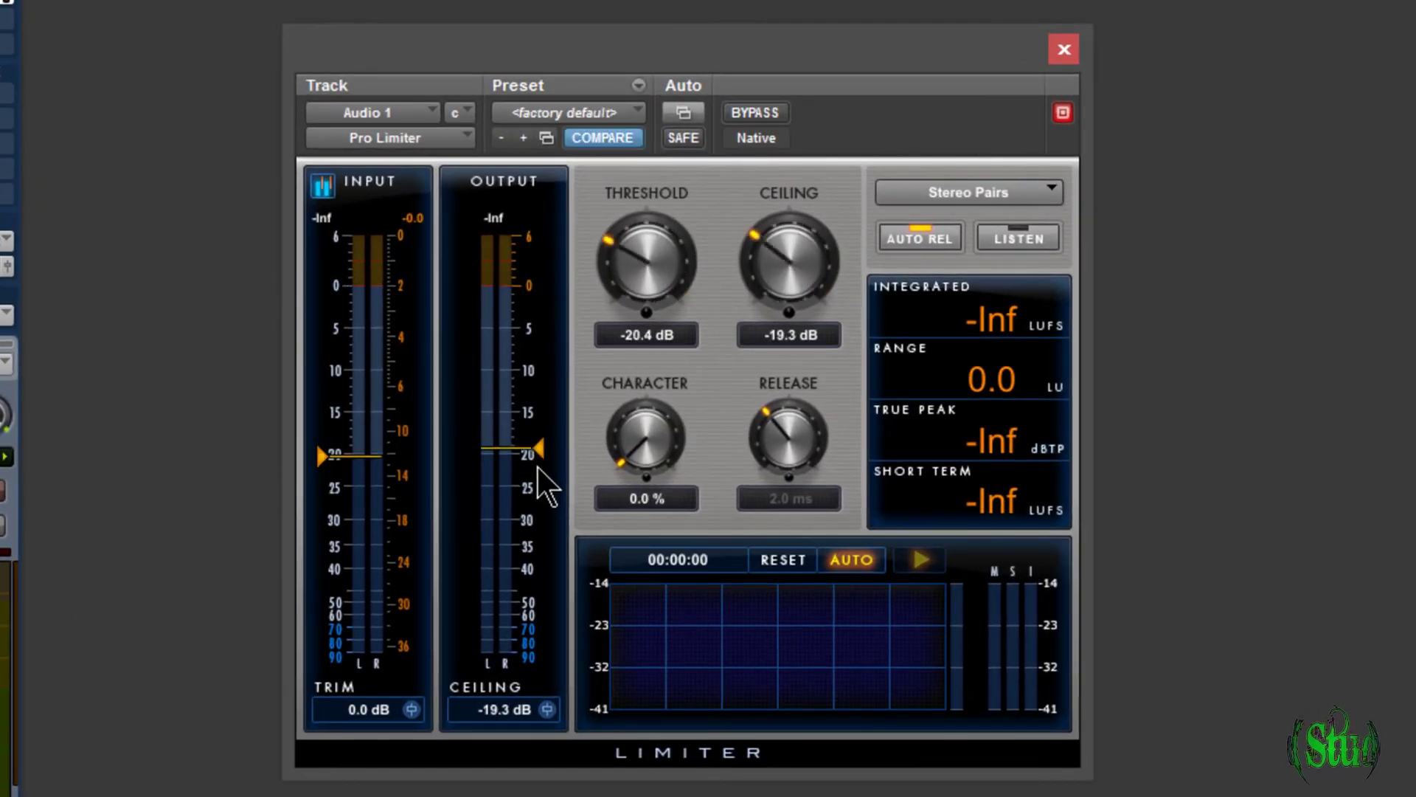
{"action": "left_click", "coordinate": [1037, 193]}
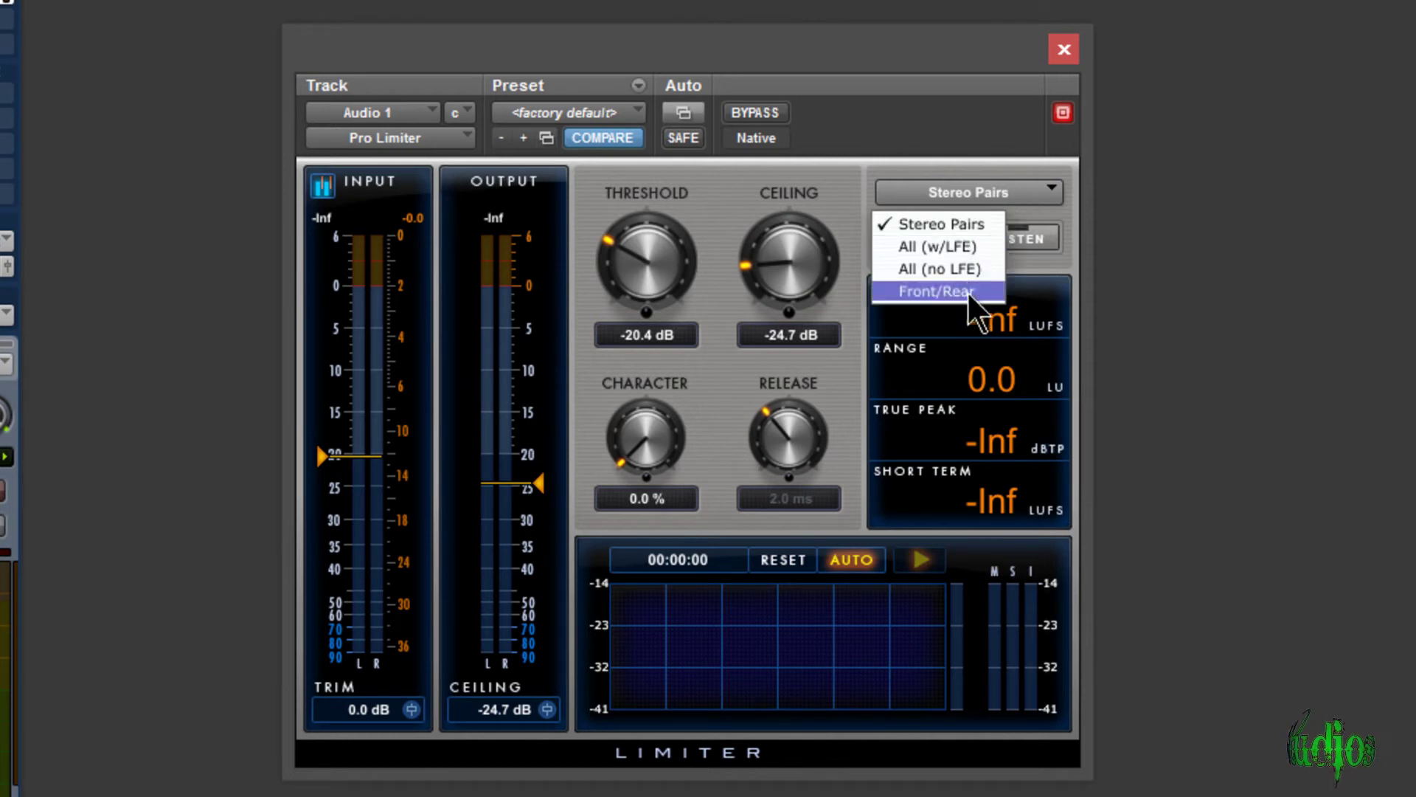
{"action": "left_click", "coordinate": [814, 213]}
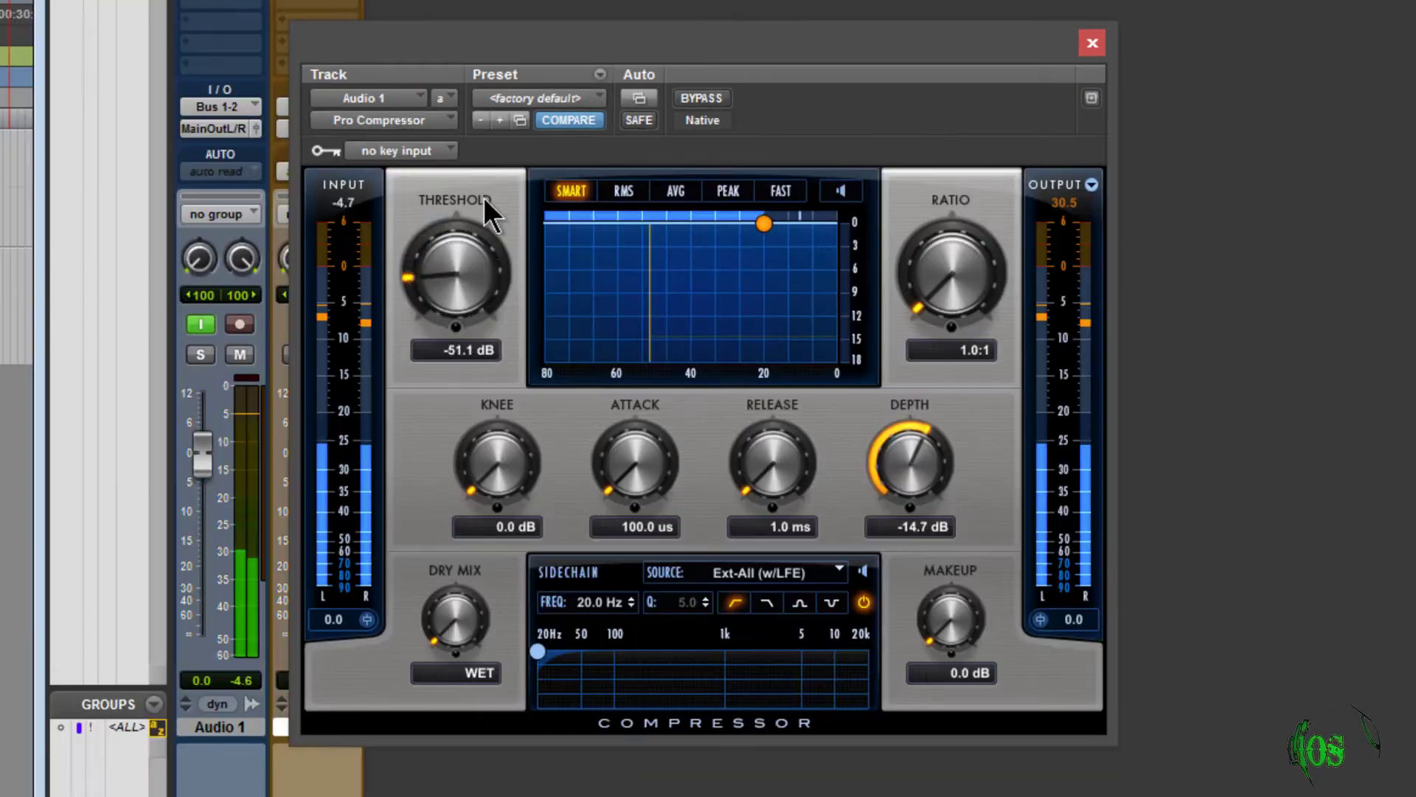
{"action": "scroll", "coordinate": [484, 197], "scroll_direction": "down", "scroll_amount": 3}
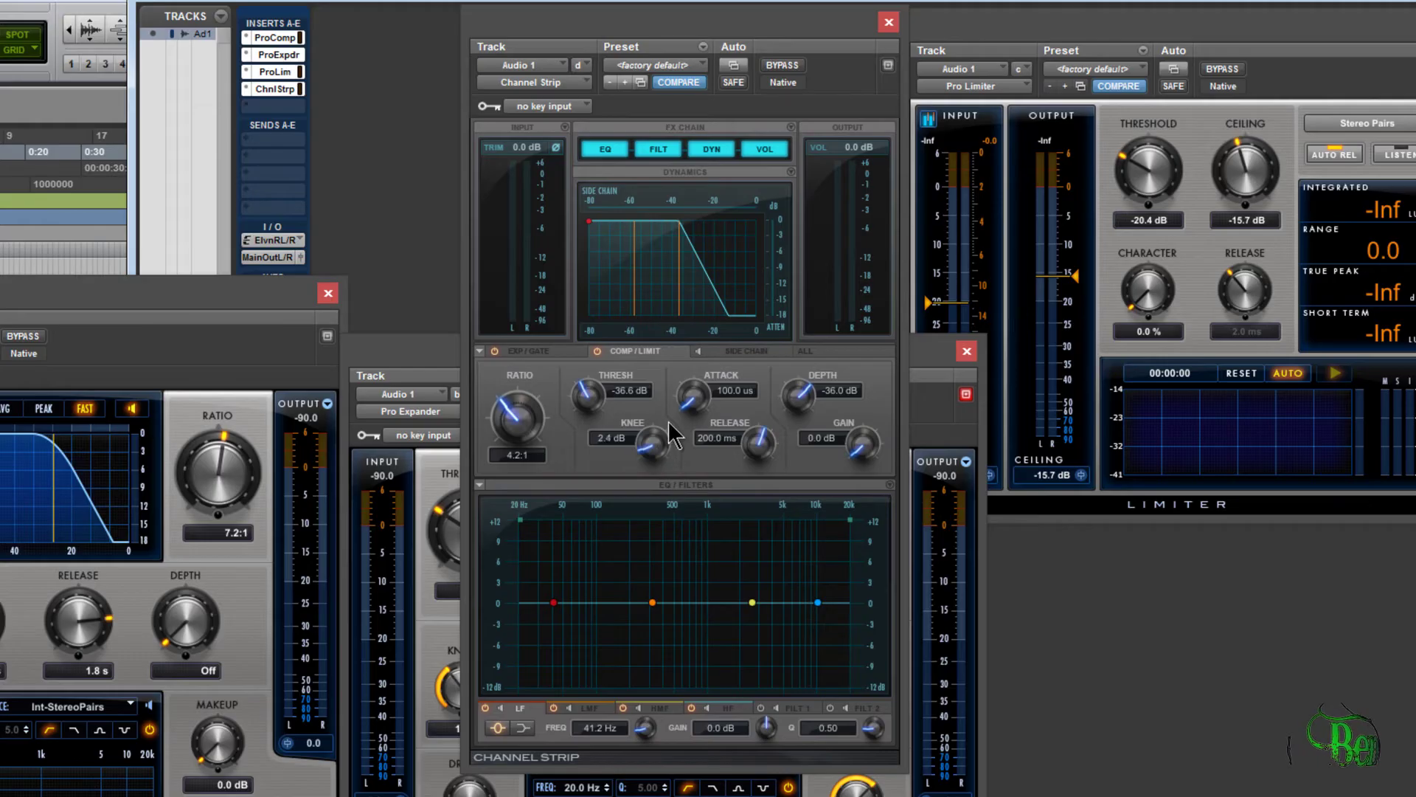
Step: View the Channel Strip's Exp/Gate, Side Chain, All and Comp/Limit pages; lengthen release to 4.7 s
{"action": "left_click", "coordinate": [536, 352]}
{"action": "left_click", "coordinate": [732, 355]}
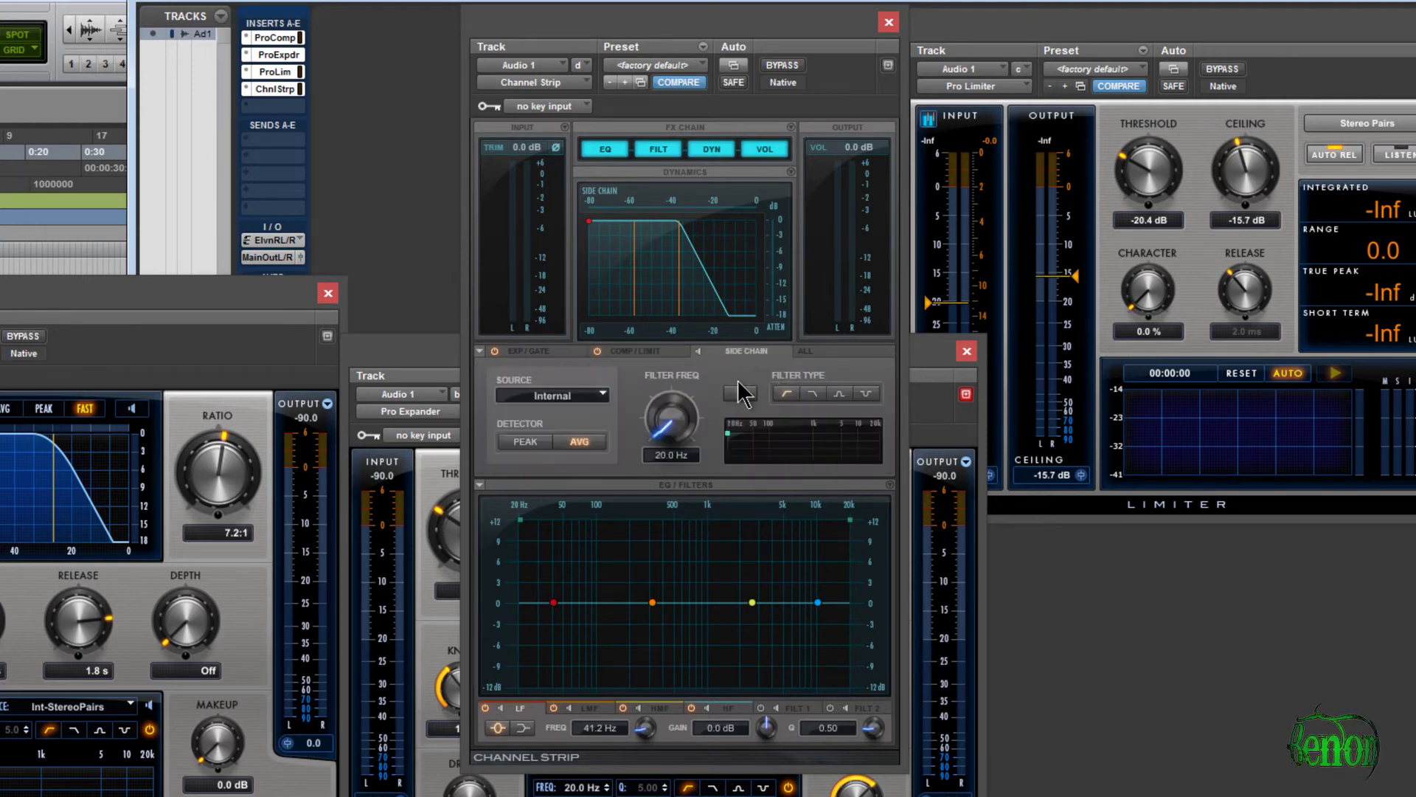
{"action": "left_click", "coordinate": [811, 356]}
{"action": "left_click", "coordinate": [652, 354]}
{"action": "left_click", "coordinate": [518, 356]}
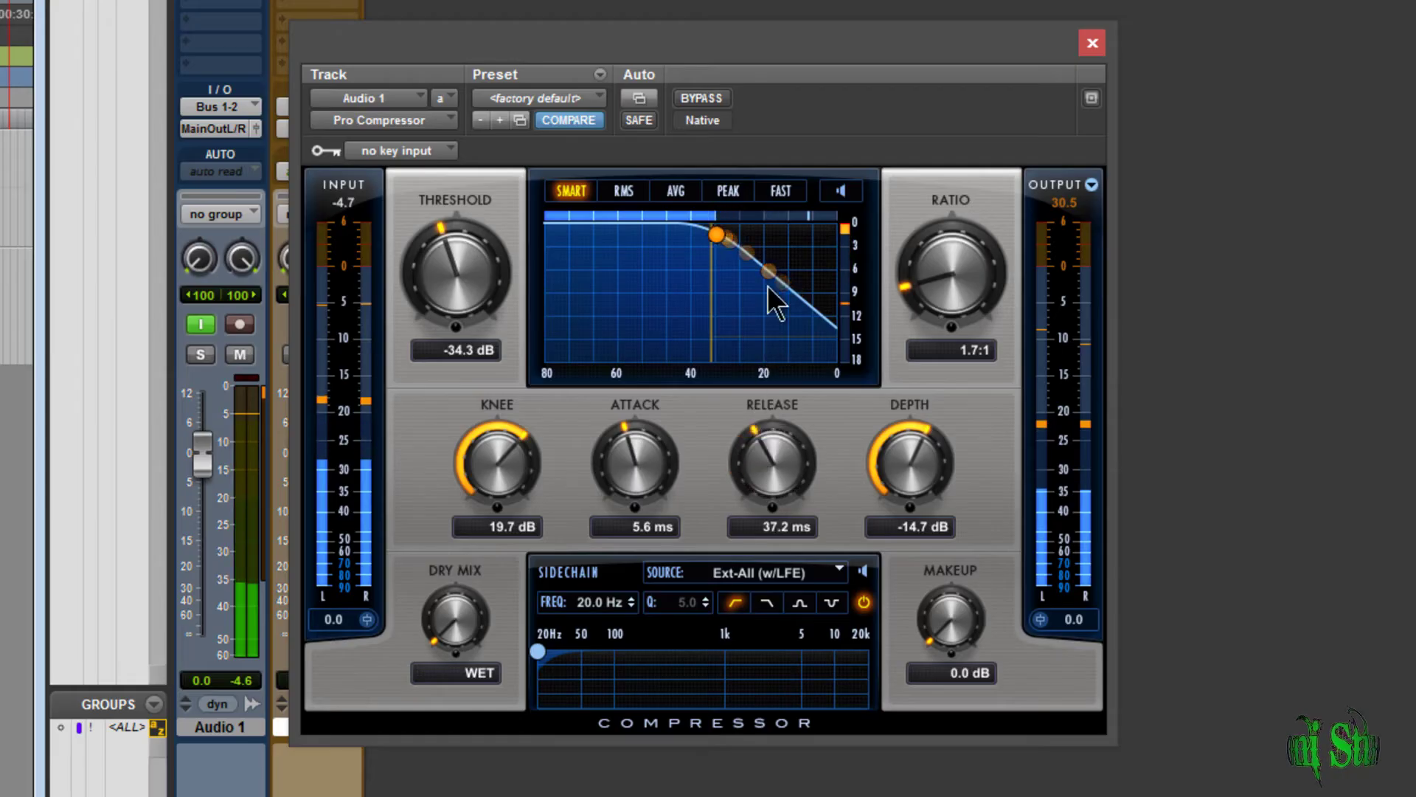
{"action": "left_click_drag", "start_coordinate": [772, 464], "coordinate": [772, 413]}
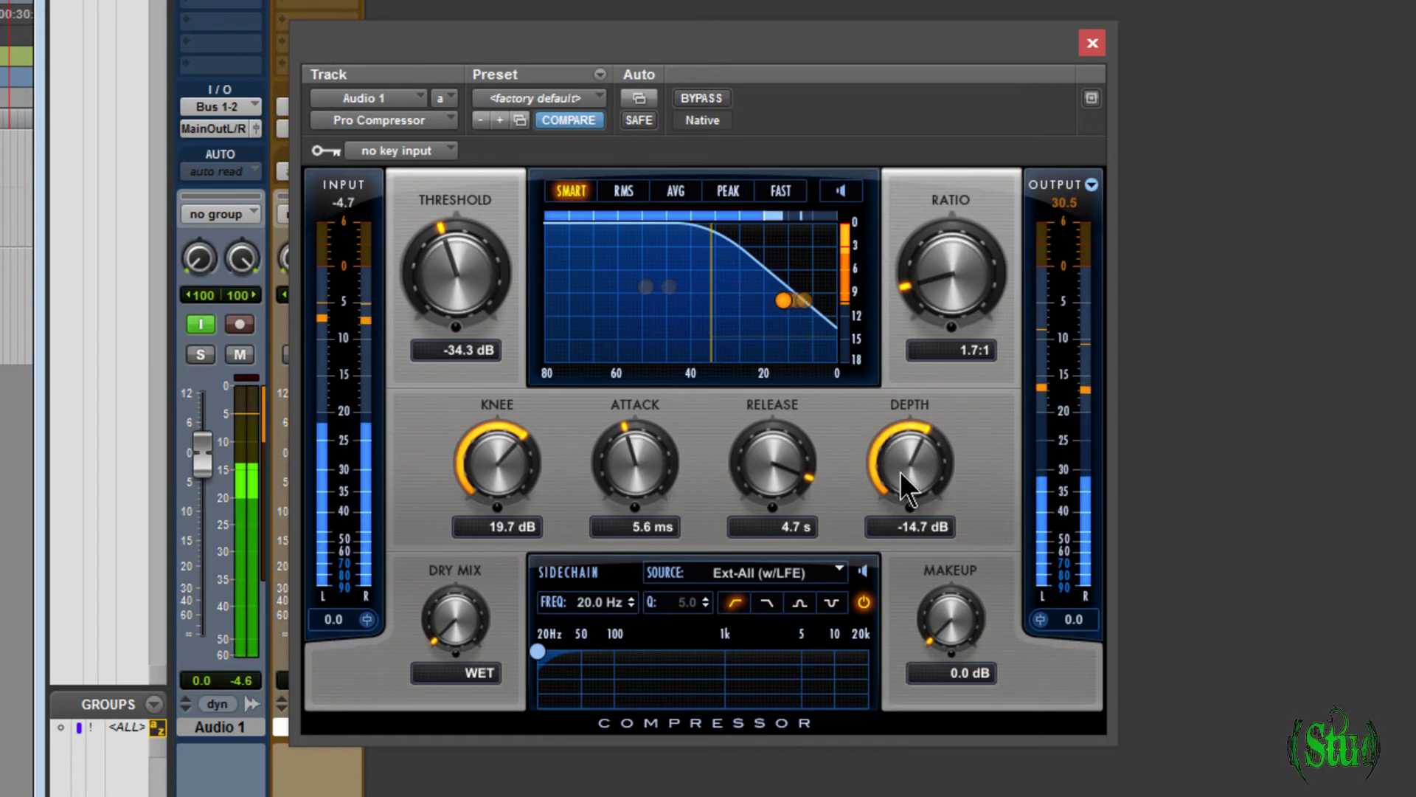
Step: Lower the compressor depth, raise makeup gain, and set the dry mix to 14%
{"action": "left_click_drag", "start_coordinate": [900, 471], "coordinate": [902, 686]}
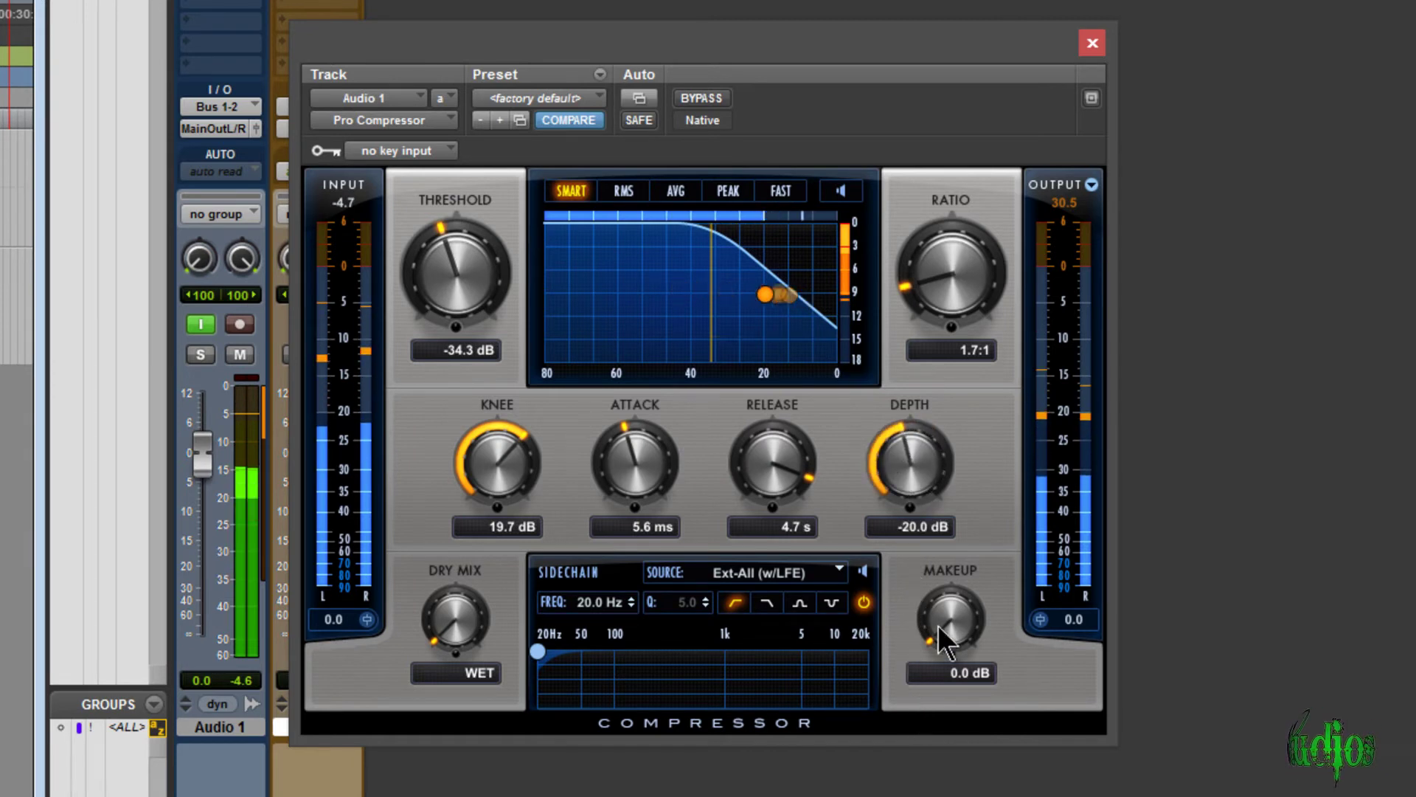
{"action": "left_click_drag", "start_coordinate": [950, 620], "coordinate": [950, 586]}
{"action": "left_click_drag", "start_coordinate": [440, 627], "coordinate": [439, 585]}
{"action": "left_click_drag", "start_coordinate": [465, 310], "coordinate": [433, 311]}
Step: Steepen the compression ratio, boost makeup gain to about 30 dB, and lengthen the expander hold
{"action": "left_click_drag", "start_coordinate": [934, 293], "coordinate": [946, 215]}
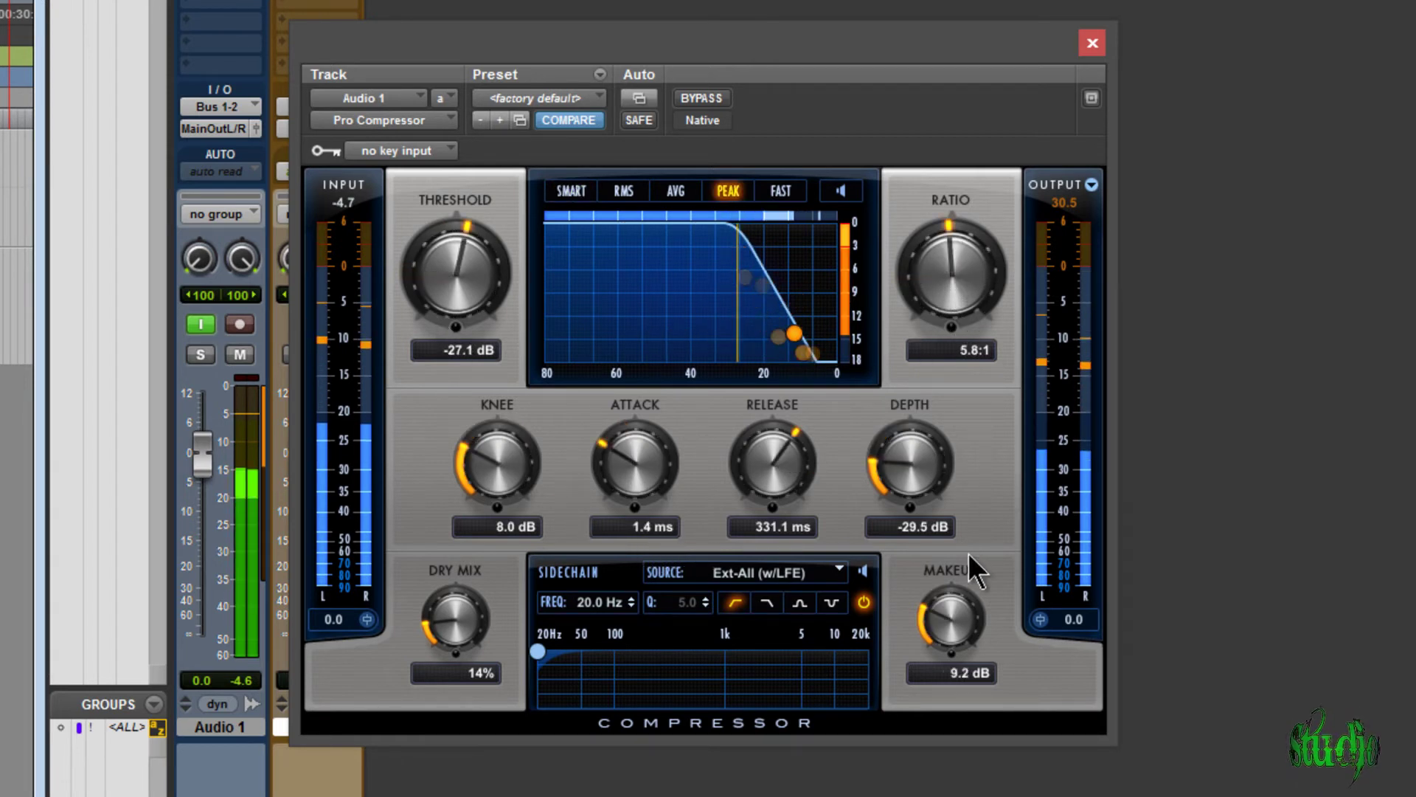
{"action": "left_click_drag", "start_coordinate": [957, 609], "coordinate": [980, 417]}
{"action": "left_click_drag", "start_coordinate": [940, 273], "coordinate": [944, 227]}
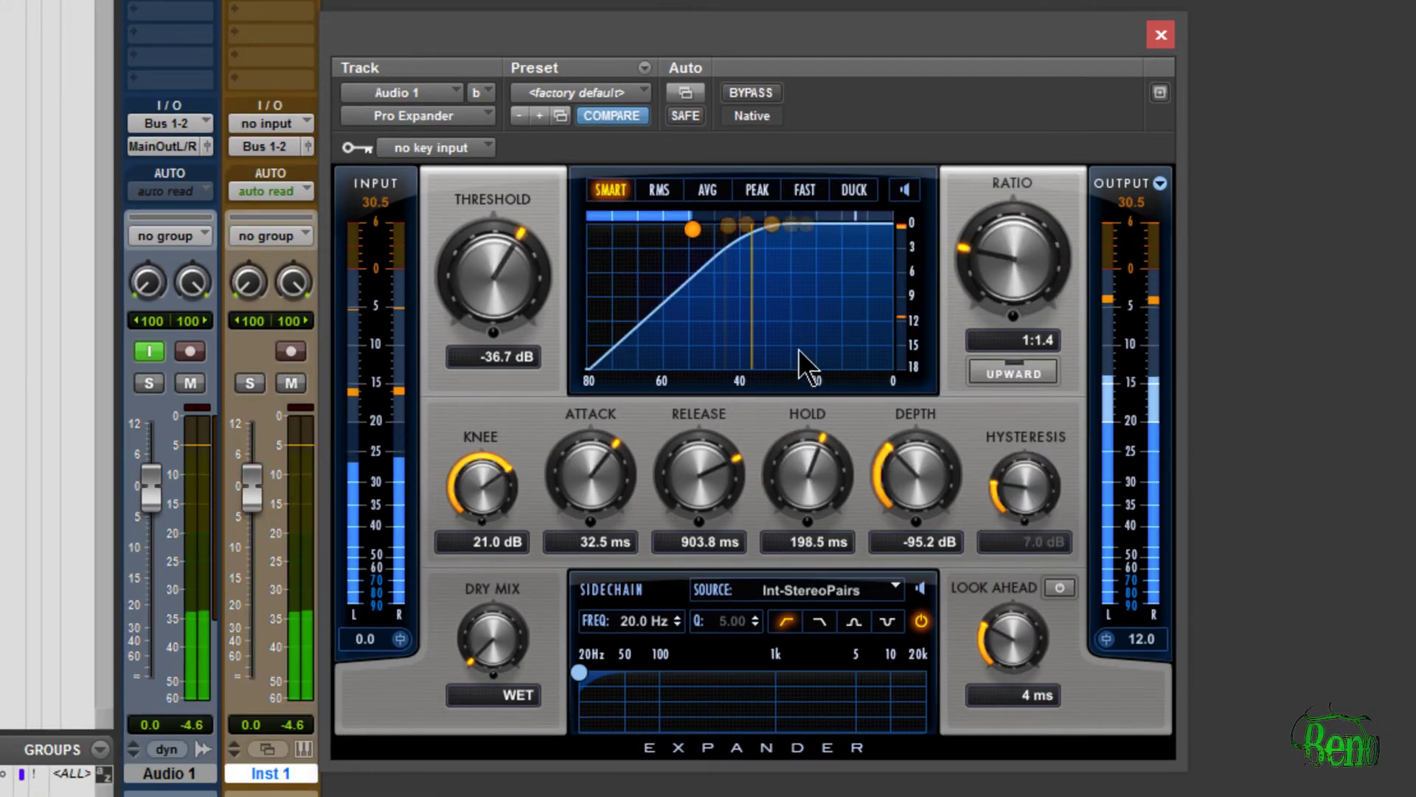
{"action": "left_click_drag", "start_coordinate": [808, 475], "coordinate": [804, 276]}
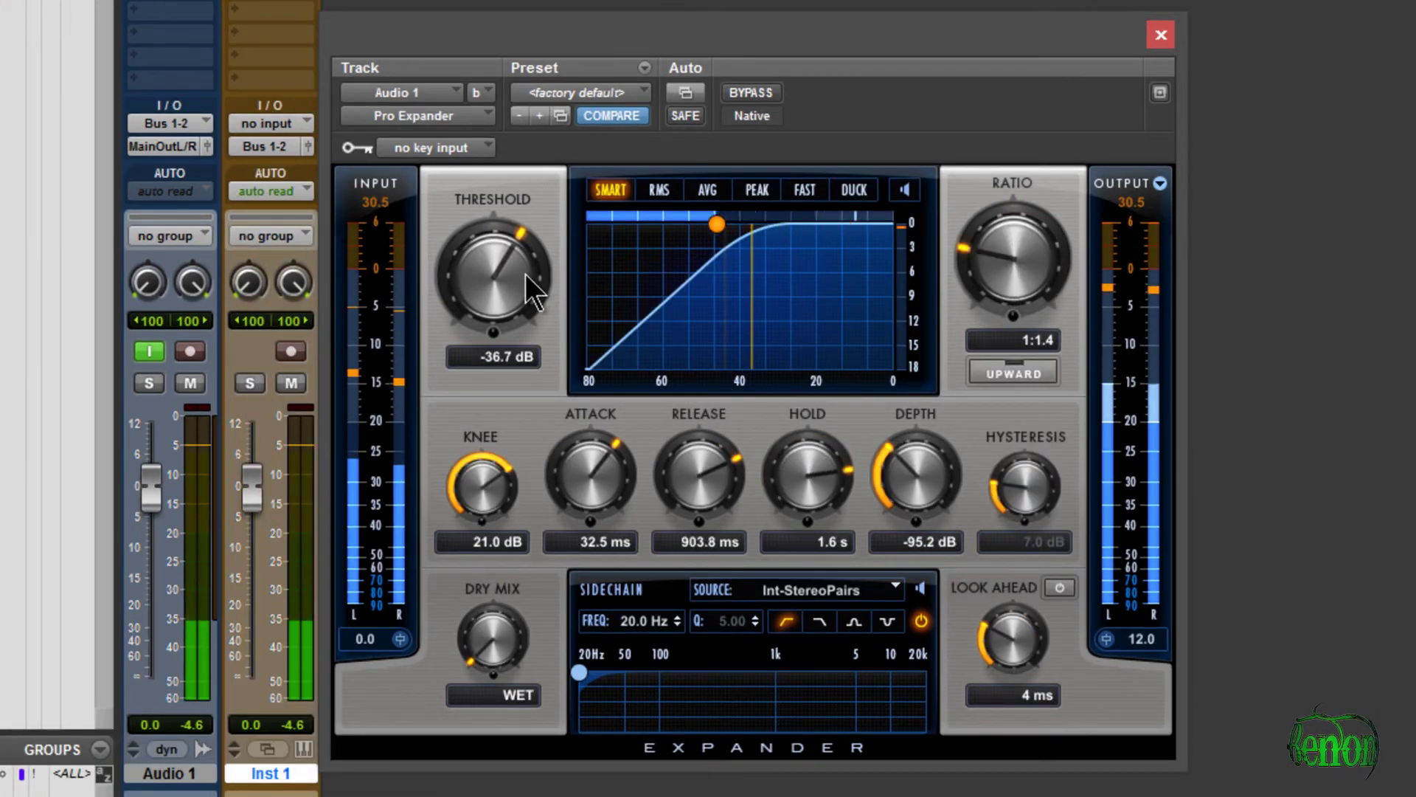
Step: Lower the expander threshold to -51.8 dB, reduce its knee, and view the Exp/Gate and Side Chain pages
{"action": "left_click_drag", "start_coordinate": [525, 273], "coordinate": [498, 348]}
{"action": "mouse_move", "coordinate": [475, 543]}
{"action": "left_mouse_down"}
{"action": "mouse_move", "coordinate": [476, 583]}
{"action": "mouse_move", "coordinate": [475, 501]}
{"action": "mouse_move", "coordinate": [469, 549]}
{"action": "left_mouse_up"}
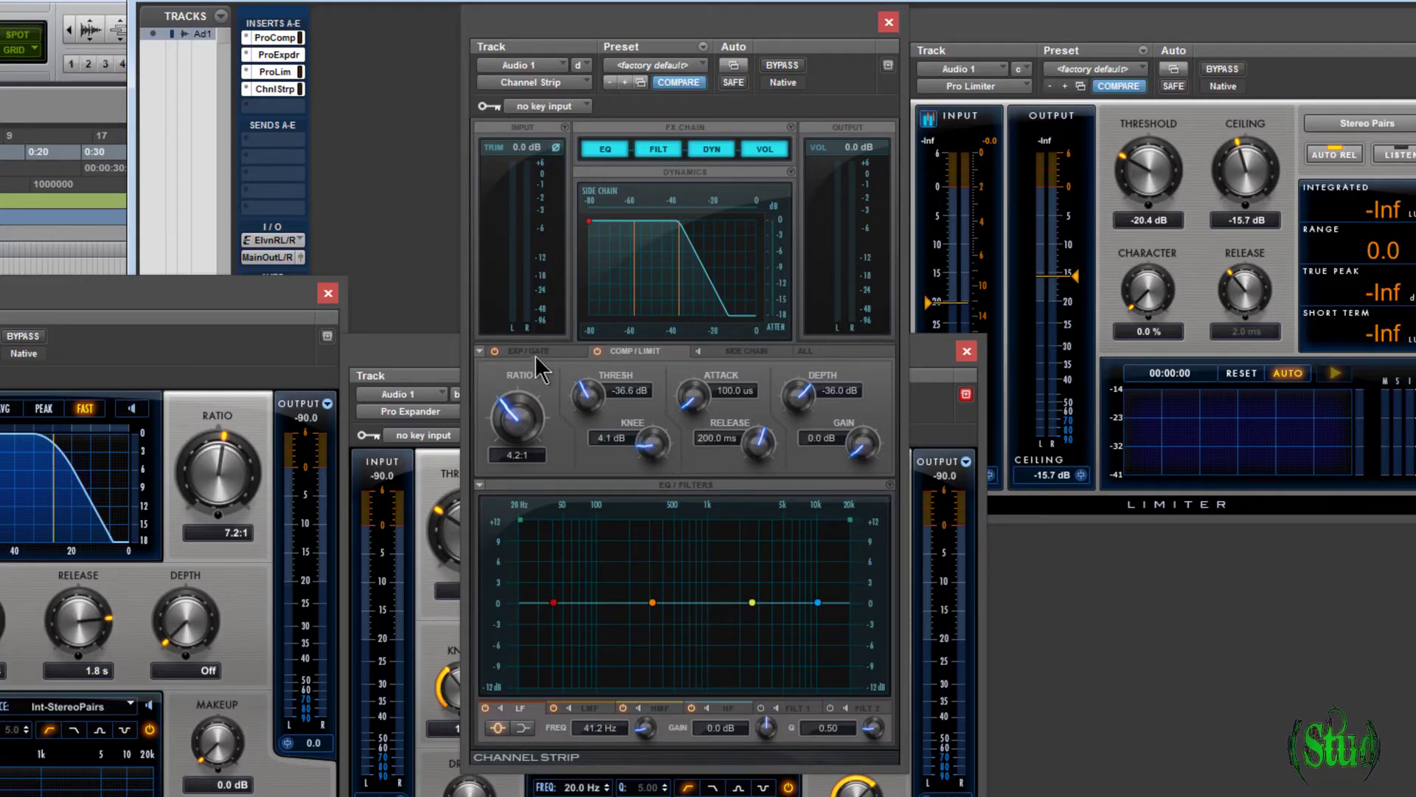
{"action": "left_click", "coordinate": [531, 351]}
{"action": "left_click", "coordinate": [745, 352]}
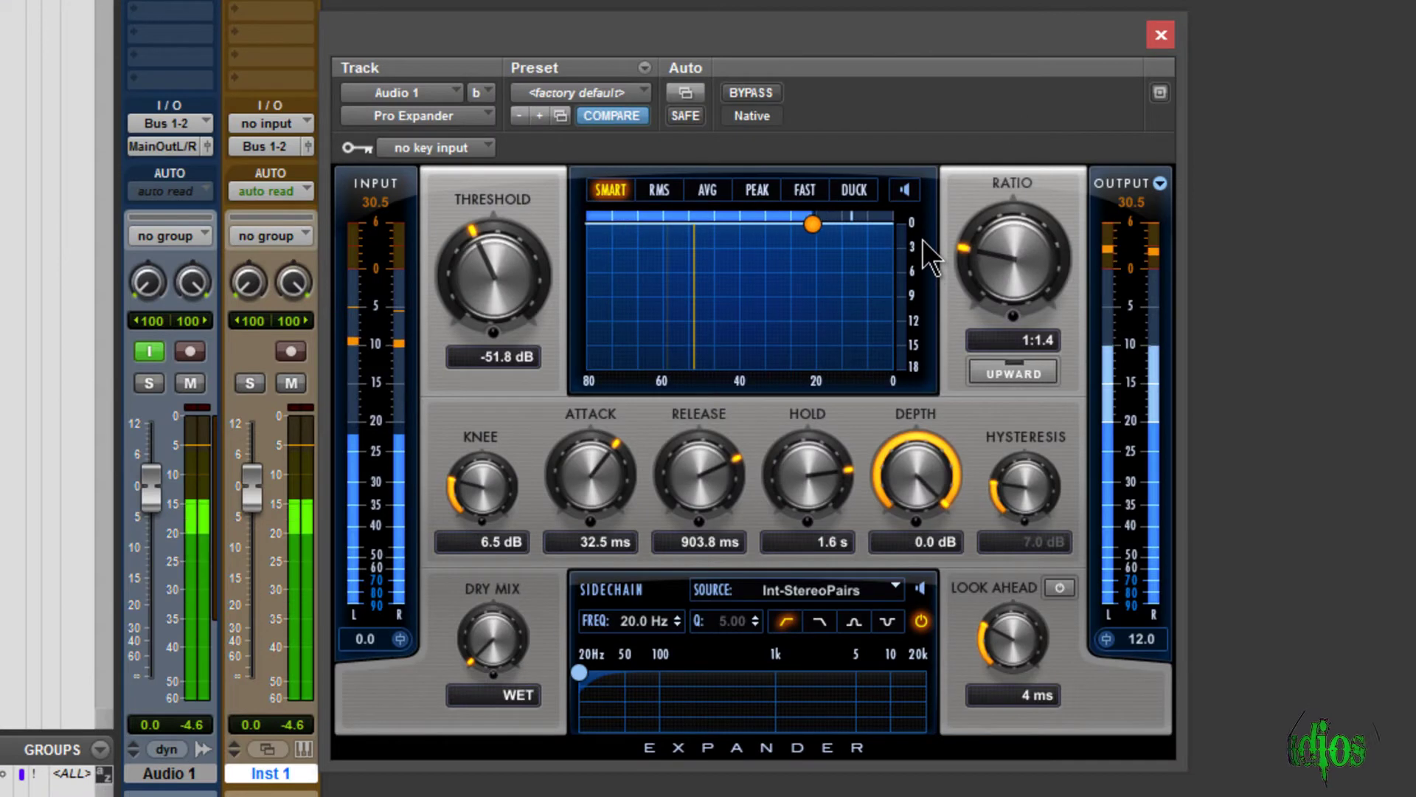
Step: Set expander depth near -110 dB, ratio 1:2.7, look-ahead 9 ms and release 197.7 ms
{"action": "left_click_drag", "start_coordinate": [915, 480], "coordinate": [881, 501]}
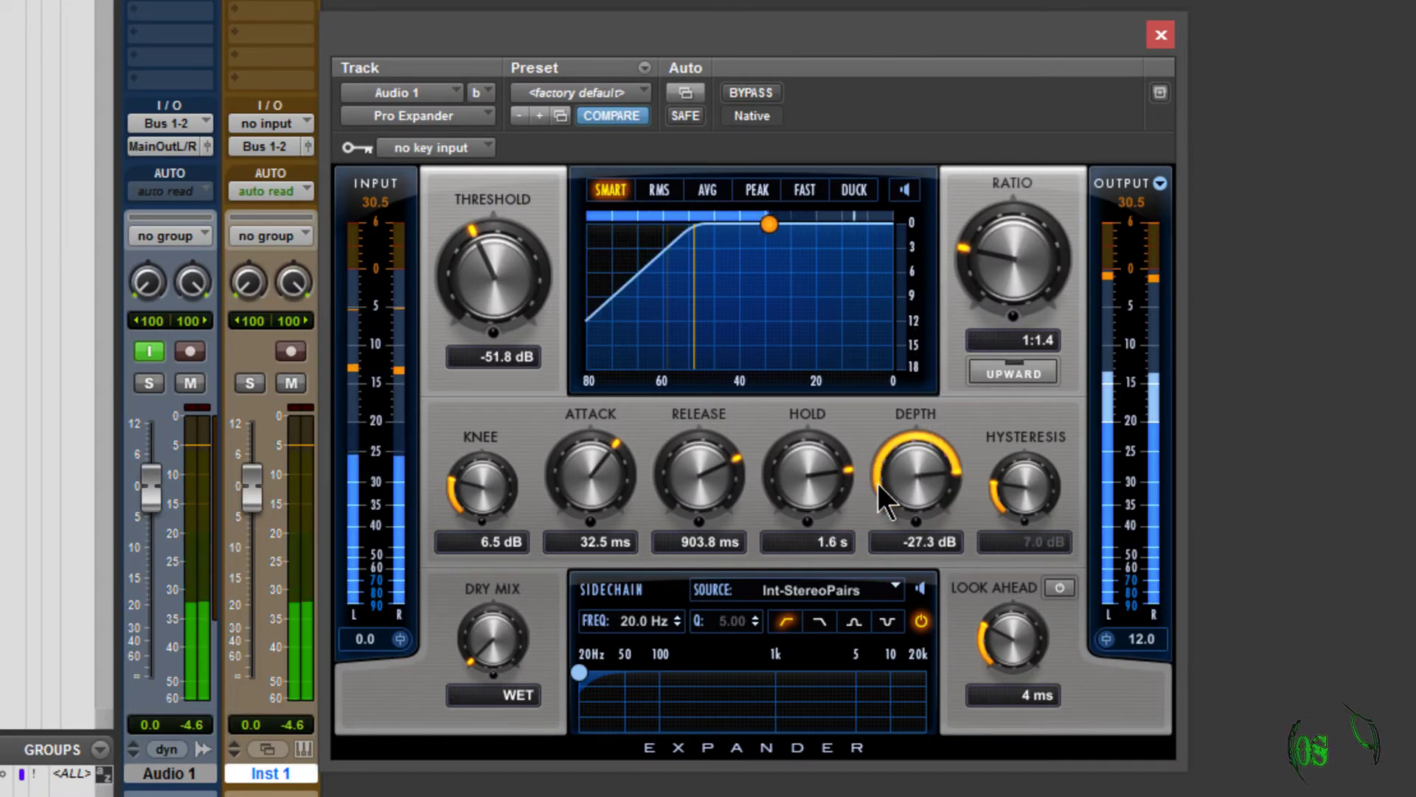
{"action": "left_click_drag", "start_coordinate": [919, 612], "coordinate": [920, 664]}
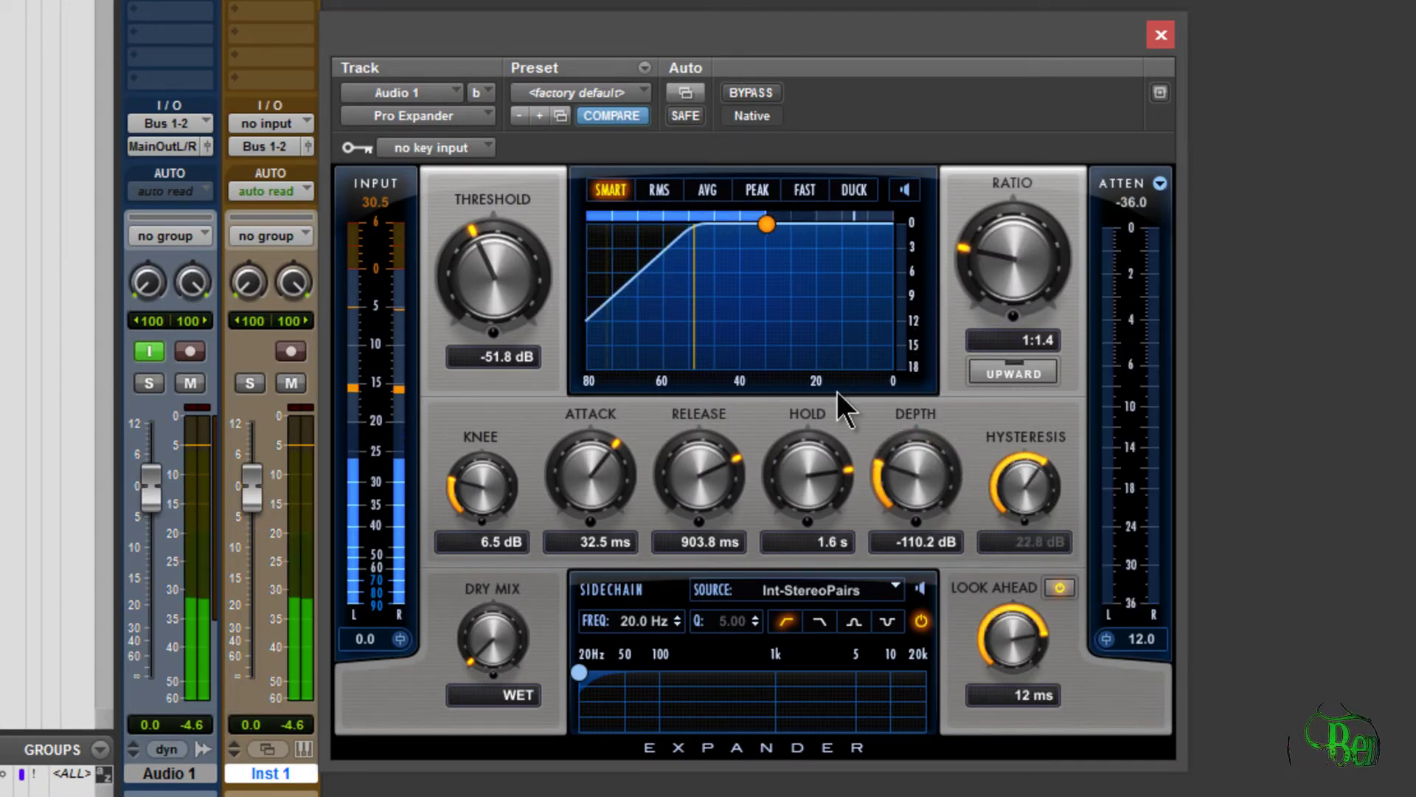
{"action": "left_click_drag", "start_coordinate": [1019, 232], "coordinate": [1021, 140]}
{"action": "left_click_drag", "start_coordinate": [1013, 639], "coordinate": [1021, 711]}
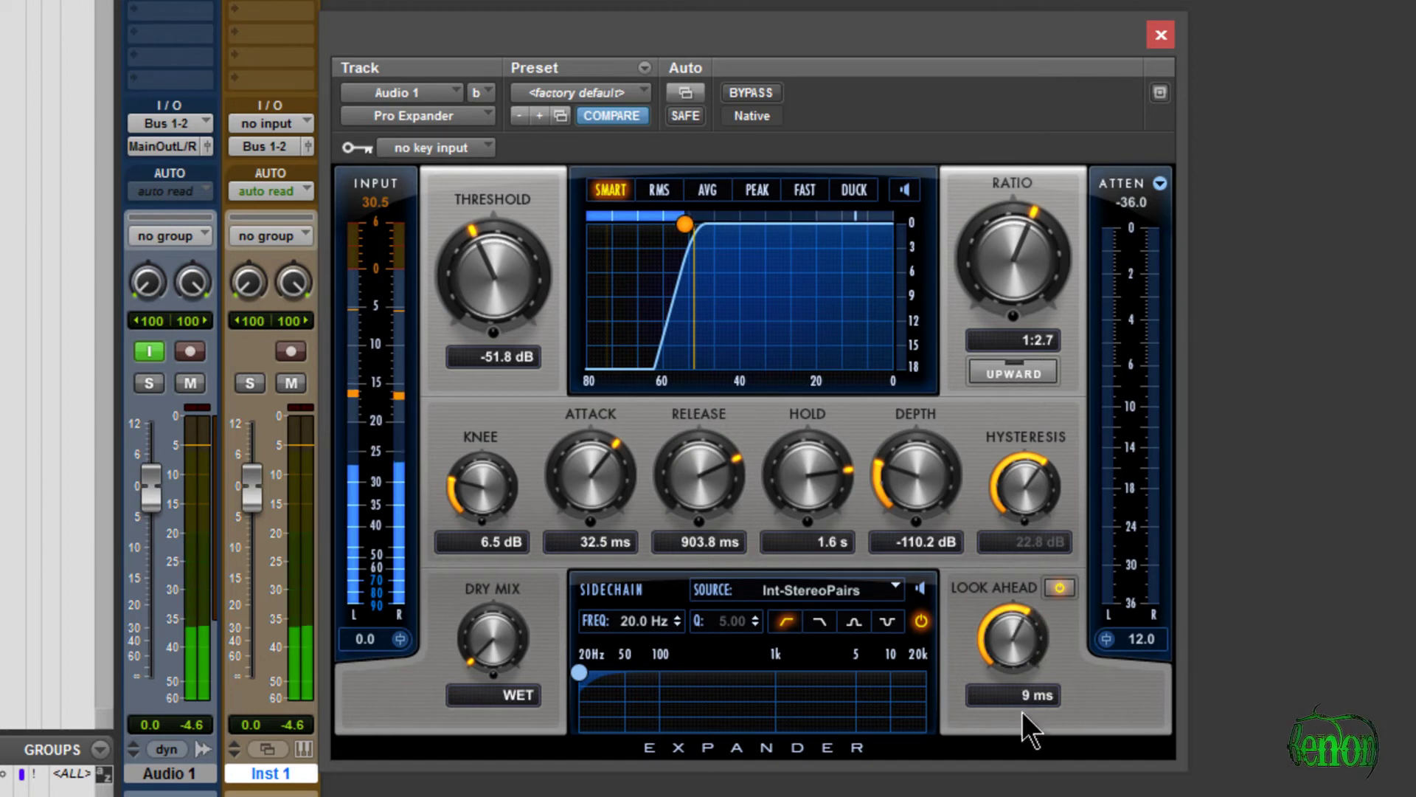
{"action": "left_click_drag", "start_coordinate": [926, 487], "coordinate": [905, 457]}
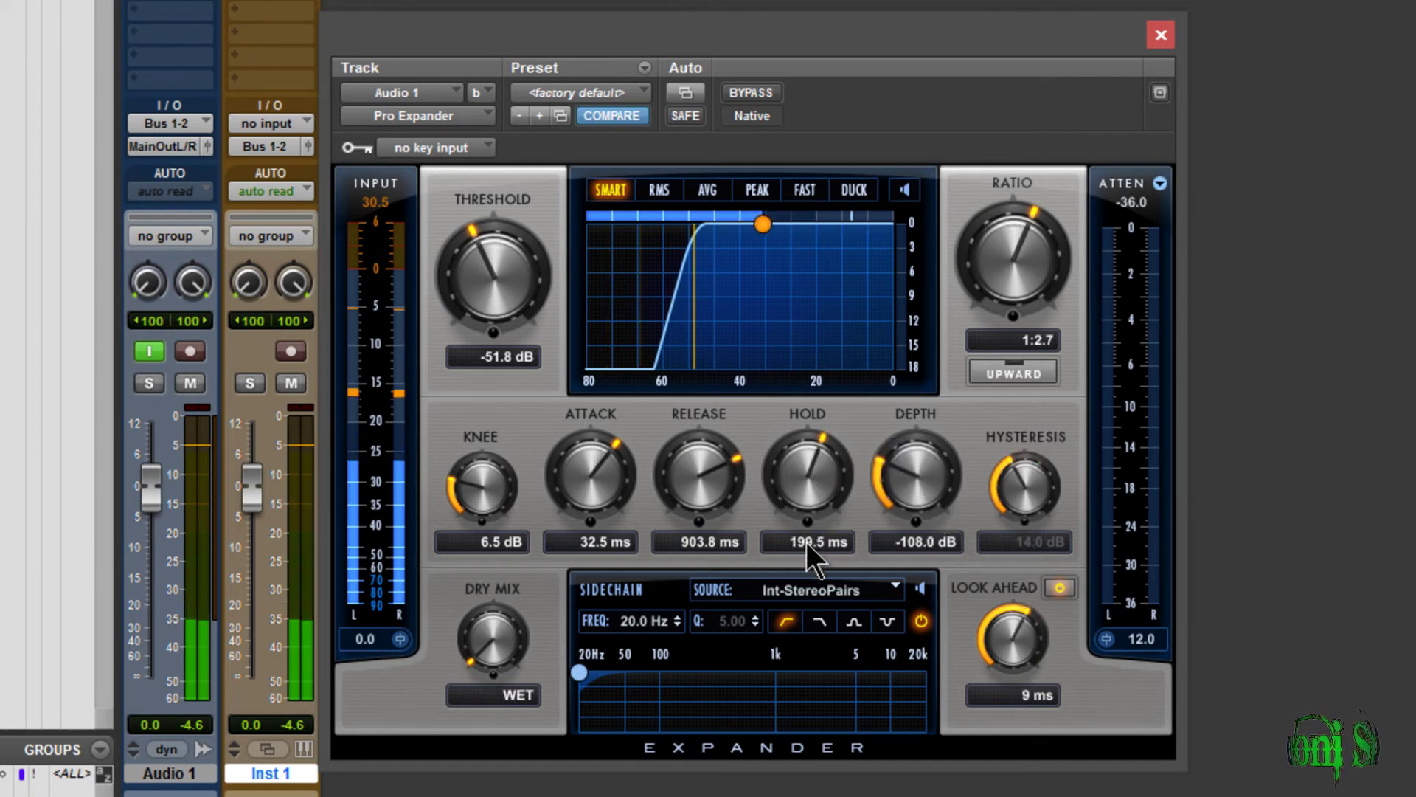
{"action": "left_click_drag", "start_coordinate": [704, 481], "coordinate": [693, 566]}
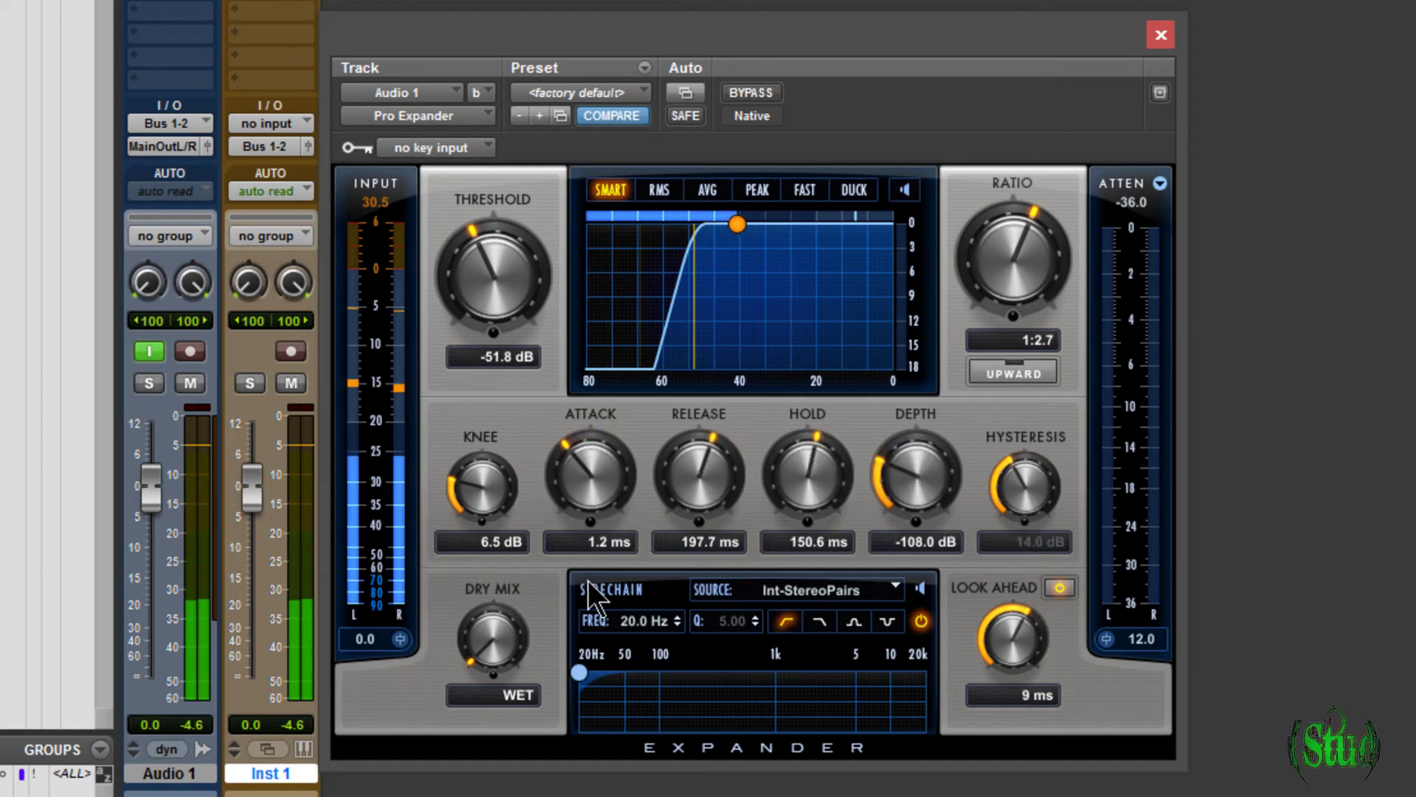
Step: Set expander threshold -15.4 dB, knee 14.8 dB, release 21.7 ms, sub-millisecond attack, and shorter hold
{"action": "left_click_drag", "start_coordinate": [489, 268], "coordinate": [472, 95]}
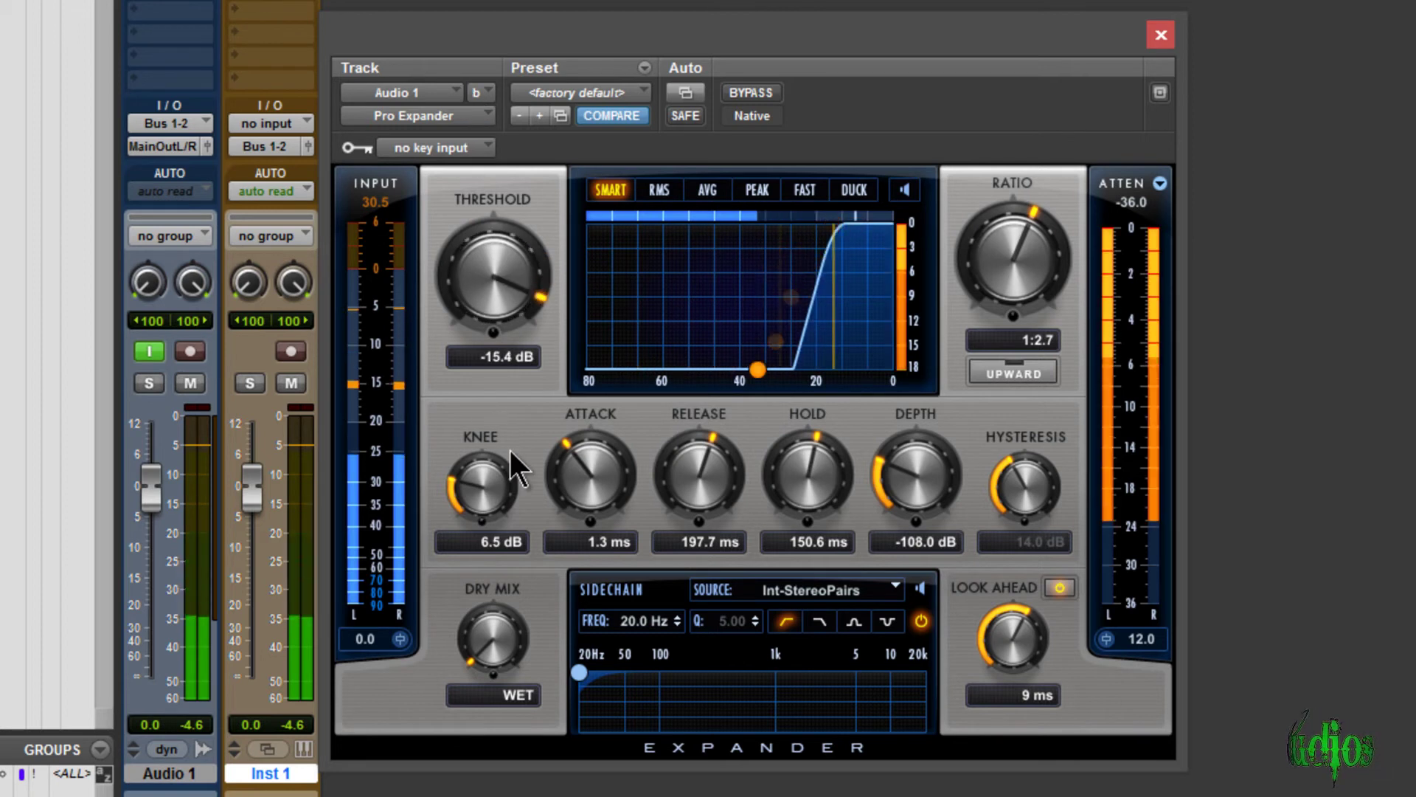
{"action": "left_click_drag", "start_coordinate": [475, 496], "coordinate": [519, 510]}
{"action": "left_click_drag", "start_coordinate": [693, 502], "coordinate": [683, 548]}
{"action": "mouse_move", "coordinate": [586, 483]}
{"action": "left_mouse_down"}
{"action": "mouse_move", "coordinate": [580, 495]}
{"action": "mouse_move", "coordinate": [578, 479]}
{"action": "left_mouse_up"}
{"action": "left_click_drag", "start_coordinate": [808, 476], "coordinate": [791, 517]}
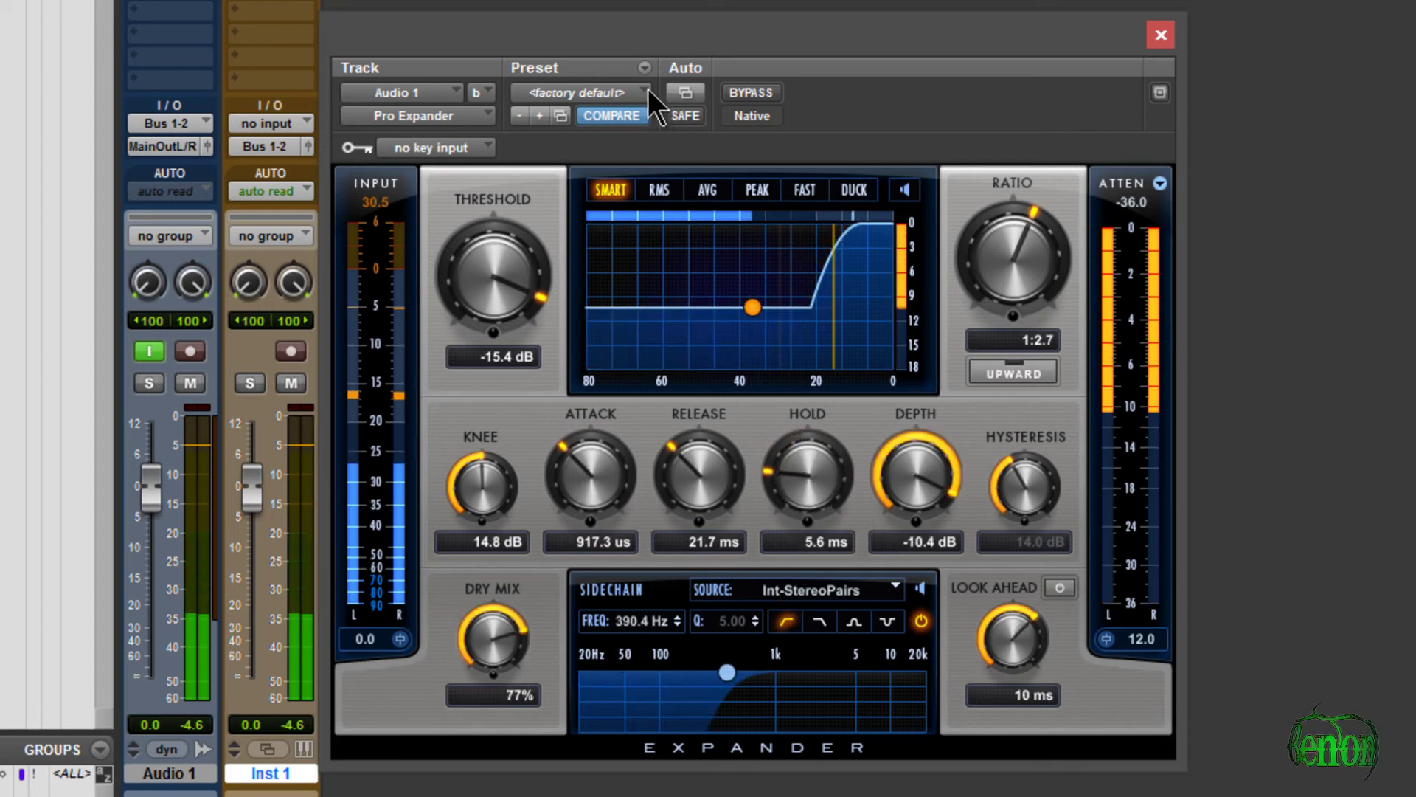
Step: Load the DeEss Him then Kick'Em All expander presets, and lower the limiter's threshold and ceiling
{"action": "left_click", "coordinate": [647, 90]}
{"action": "left_click", "coordinate": [665, 139]}
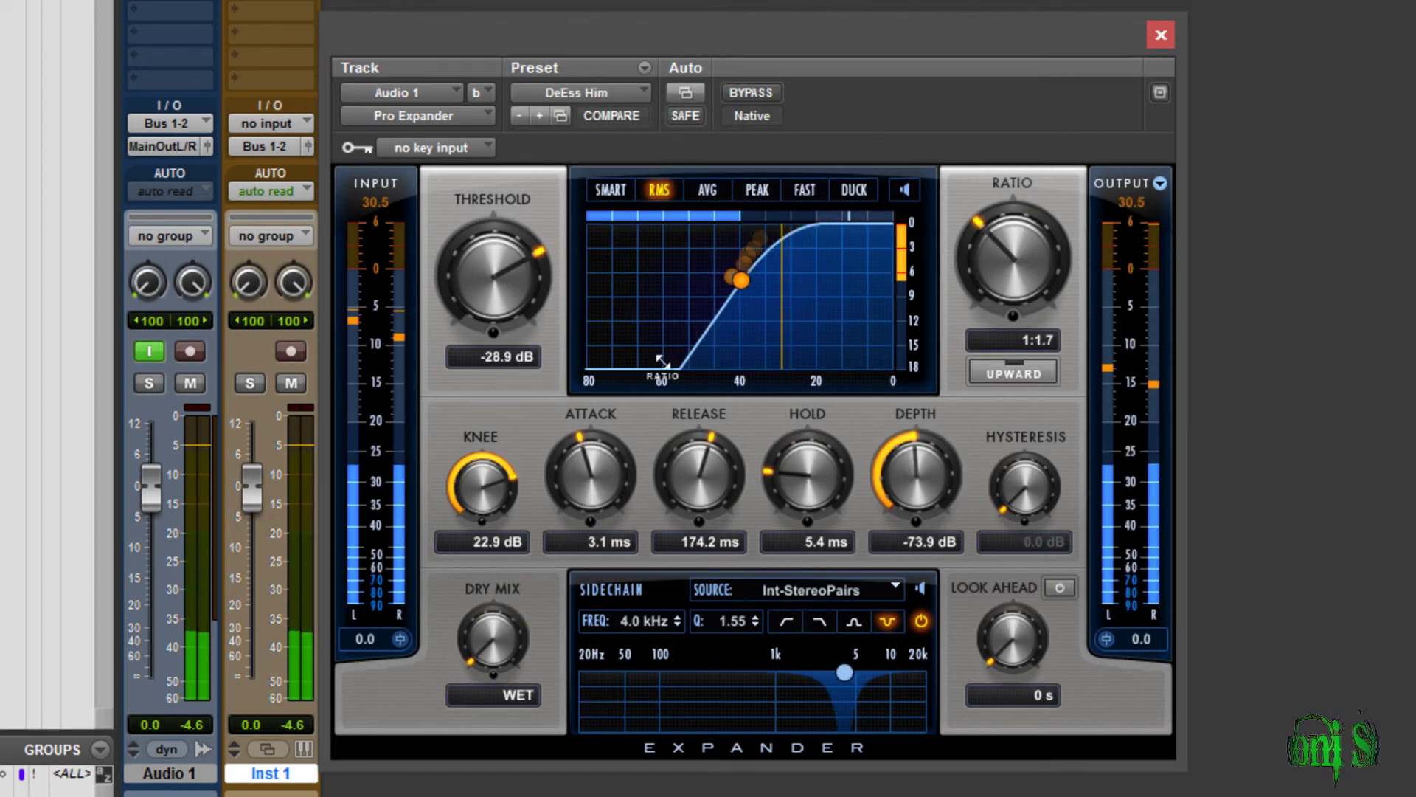
{"action": "left_click", "coordinate": [644, 93]}
{"action": "left_click", "coordinate": [601, 242]}
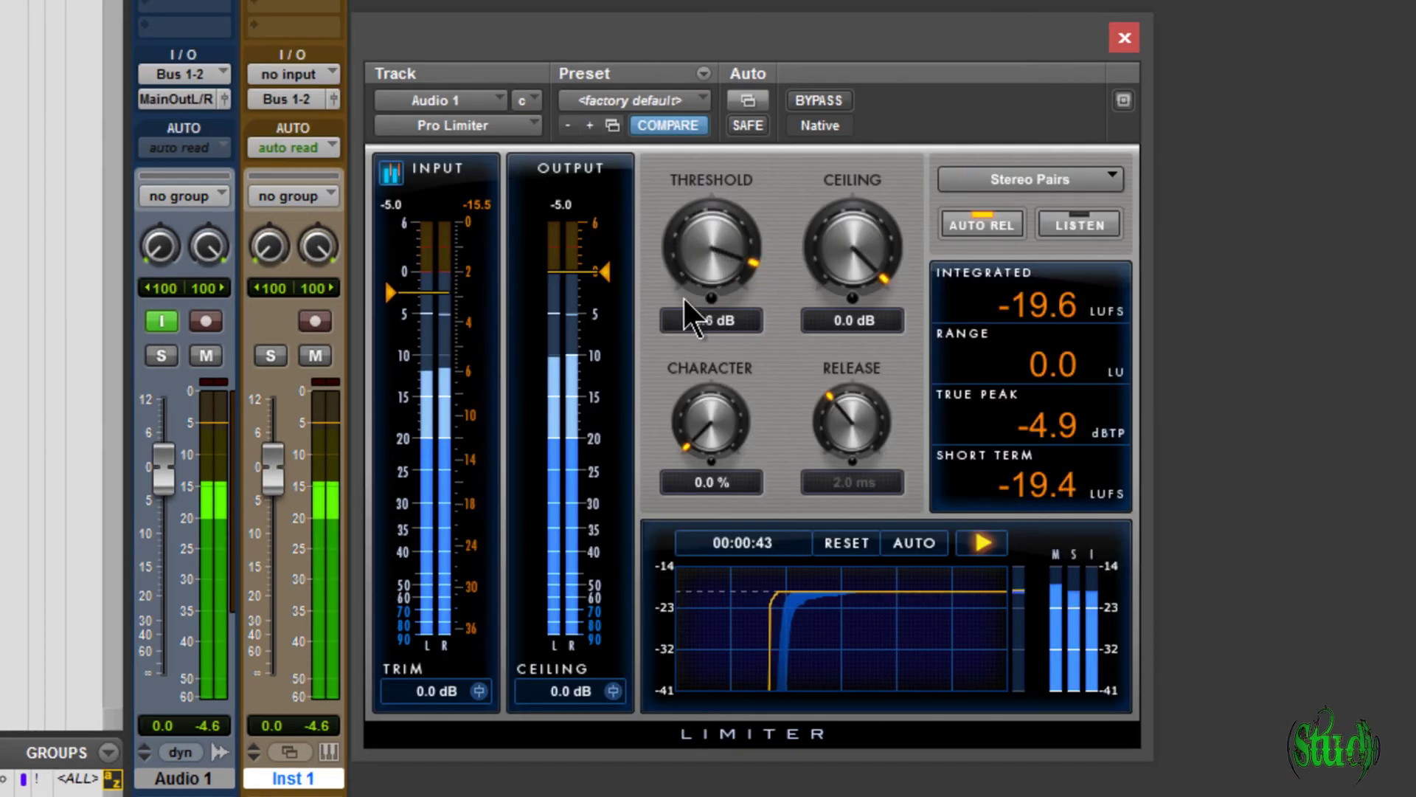
{"action": "left_click_drag", "start_coordinate": [683, 295], "coordinate": [683, 564]}
{"action": "mouse_move", "coordinate": [849, 255]}
{"action": "left_mouse_down"}
{"action": "mouse_move", "coordinate": [841, 517]}
{"action": "mouse_move", "coordinate": [824, 400]}
{"action": "mouse_move", "coordinate": [828, 422]}
{"action": "left_mouse_up"}
Step: Set limiter threshold -13.1 dB, raise character, bring the ceiling to -0.7 dB, and leave Stereo Pairs unchanged
{"action": "mouse_move", "coordinate": [391, 357]}
{"action": "left_mouse_down"}
{"action": "mouse_move", "coordinate": [387, 519]}
{"action": "mouse_move", "coordinate": [391, 382]}
{"action": "left_mouse_up"}
{"action": "left_click_drag", "start_coordinate": [604, 304], "coordinate": [605, 338]}
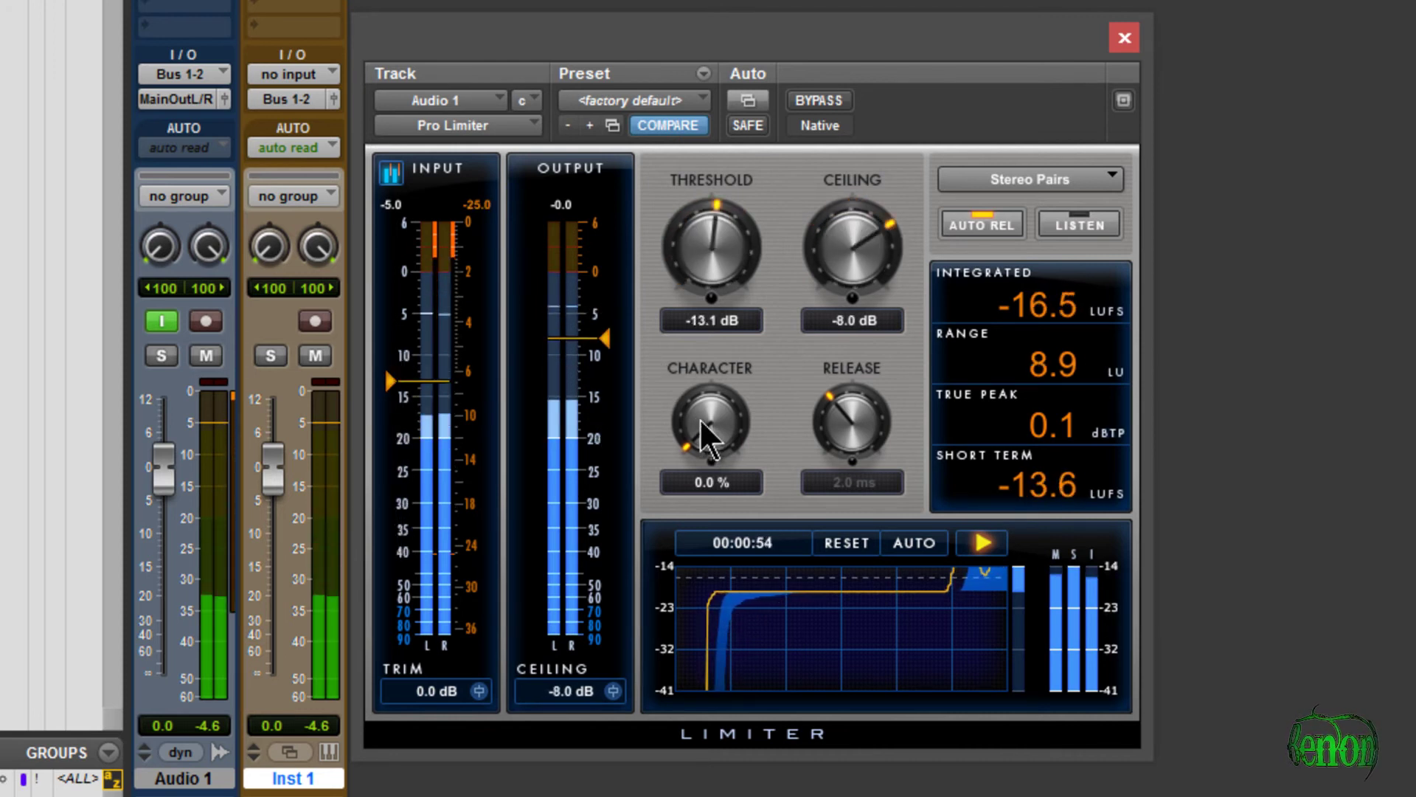
{"action": "mouse_move", "coordinate": [710, 420]}
{"action": "left_mouse_down"}
{"action": "mouse_move", "coordinate": [721, 228]}
{"action": "mouse_move", "coordinate": [702, 316]}
{"action": "left_mouse_up"}
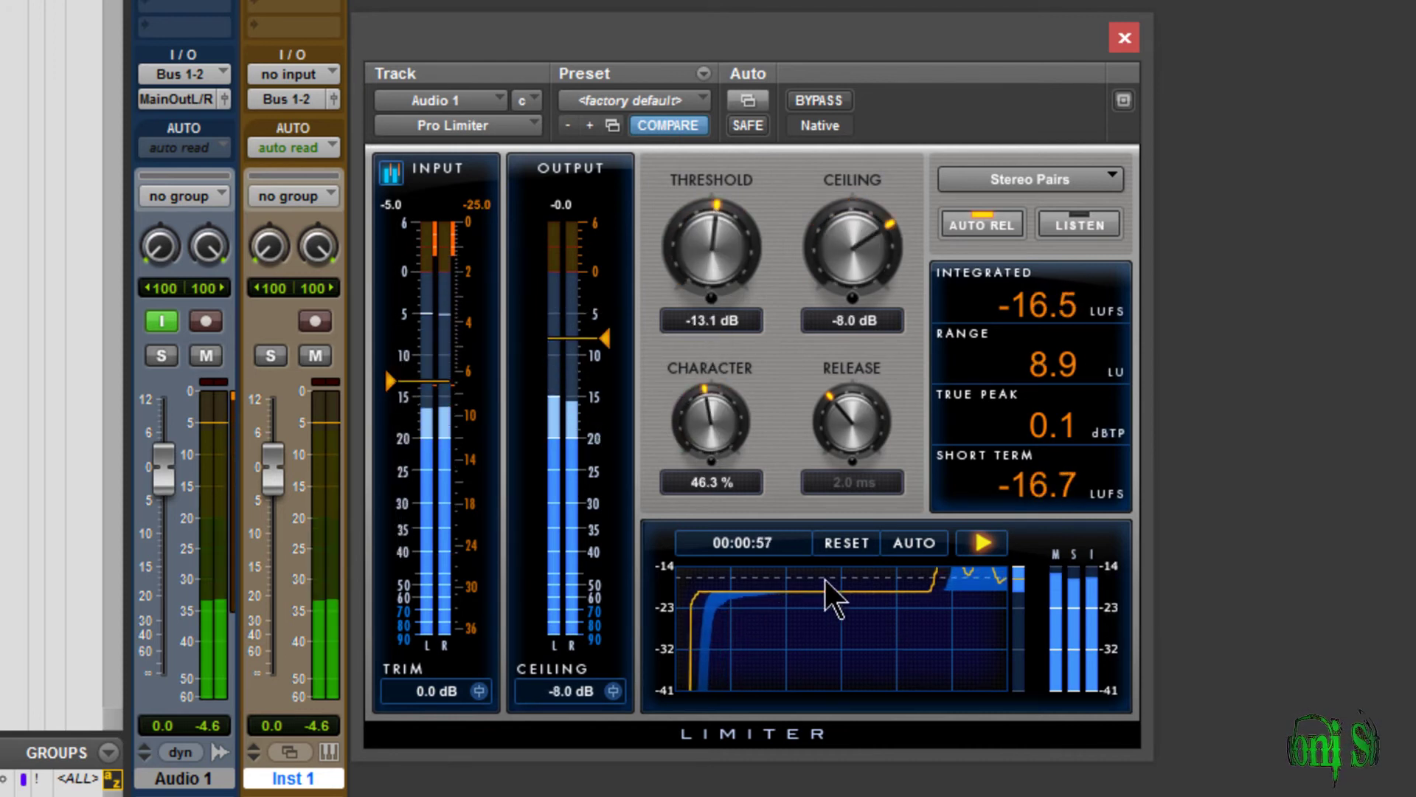
{"action": "mouse_move", "coordinate": [856, 258]}
{"action": "left_mouse_down"}
{"action": "mouse_move", "coordinate": [845, 317]}
{"action": "mouse_move", "coordinate": [841, 244]}
{"action": "mouse_move", "coordinate": [841, 295]}
{"action": "left_mouse_up"}
{"action": "left_click", "coordinate": [1088, 180]}
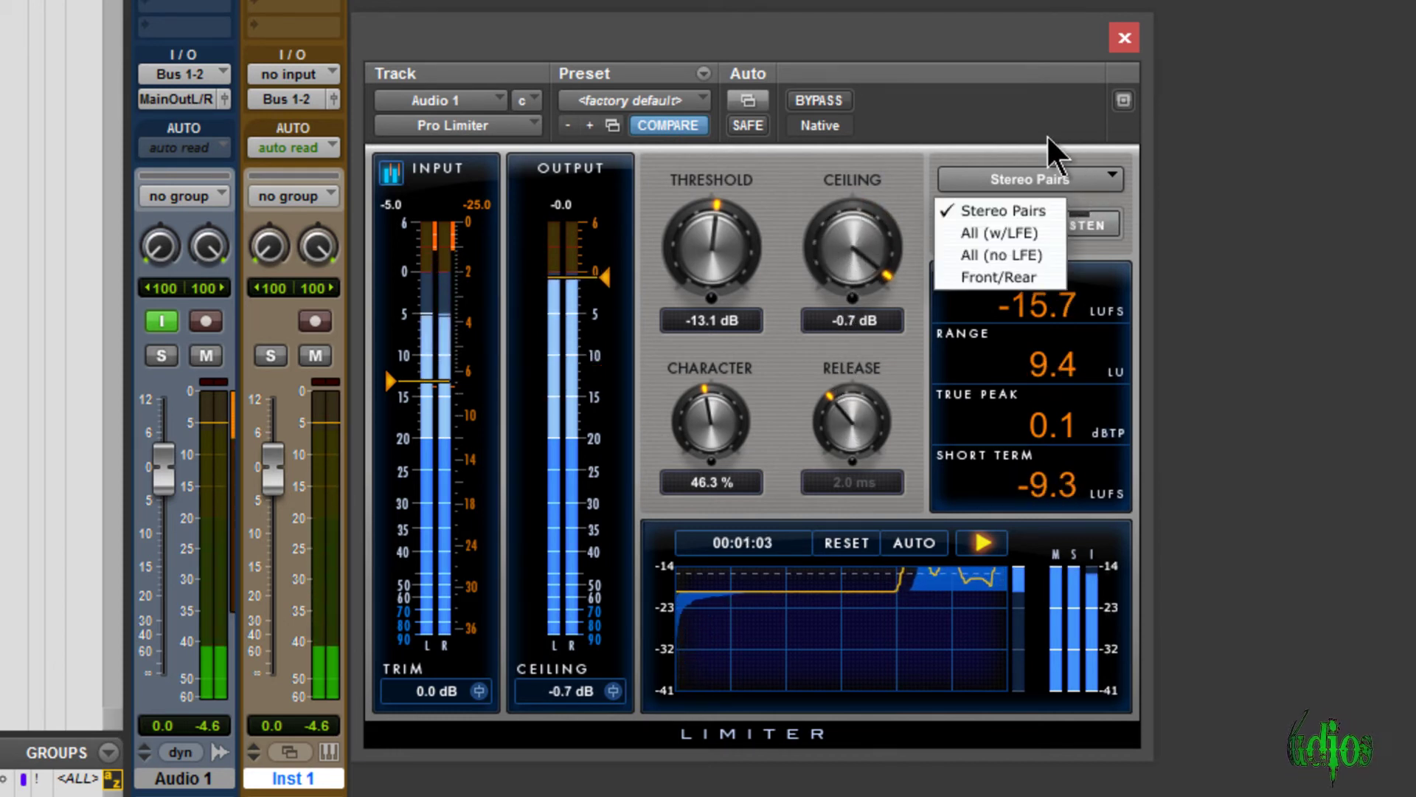
{"action": "left_click", "coordinate": [1097, 218]}
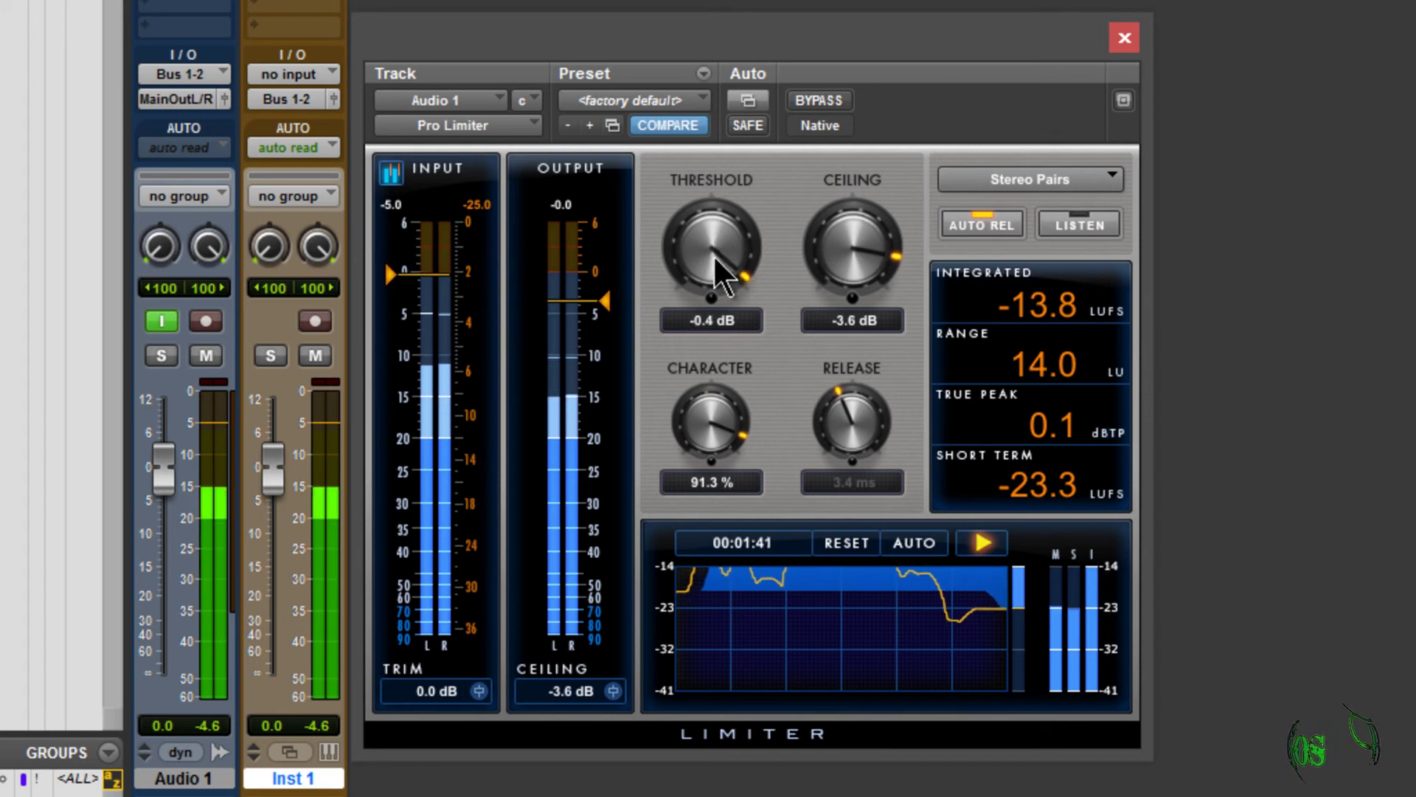
Step: Drop the limiter ceiling to about -18.5 dB and the threshold to about -19 dB
{"action": "left_click_drag", "start_coordinate": [721, 259], "coordinate": [718, 347]}
{"action": "mouse_move", "coordinate": [933, 225]}
{"action": "left_mouse_down"}
{"action": "mouse_move", "coordinate": [949, 373]}
{"action": "mouse_move", "coordinate": [854, 458]}
{"action": "left_mouse_up"}
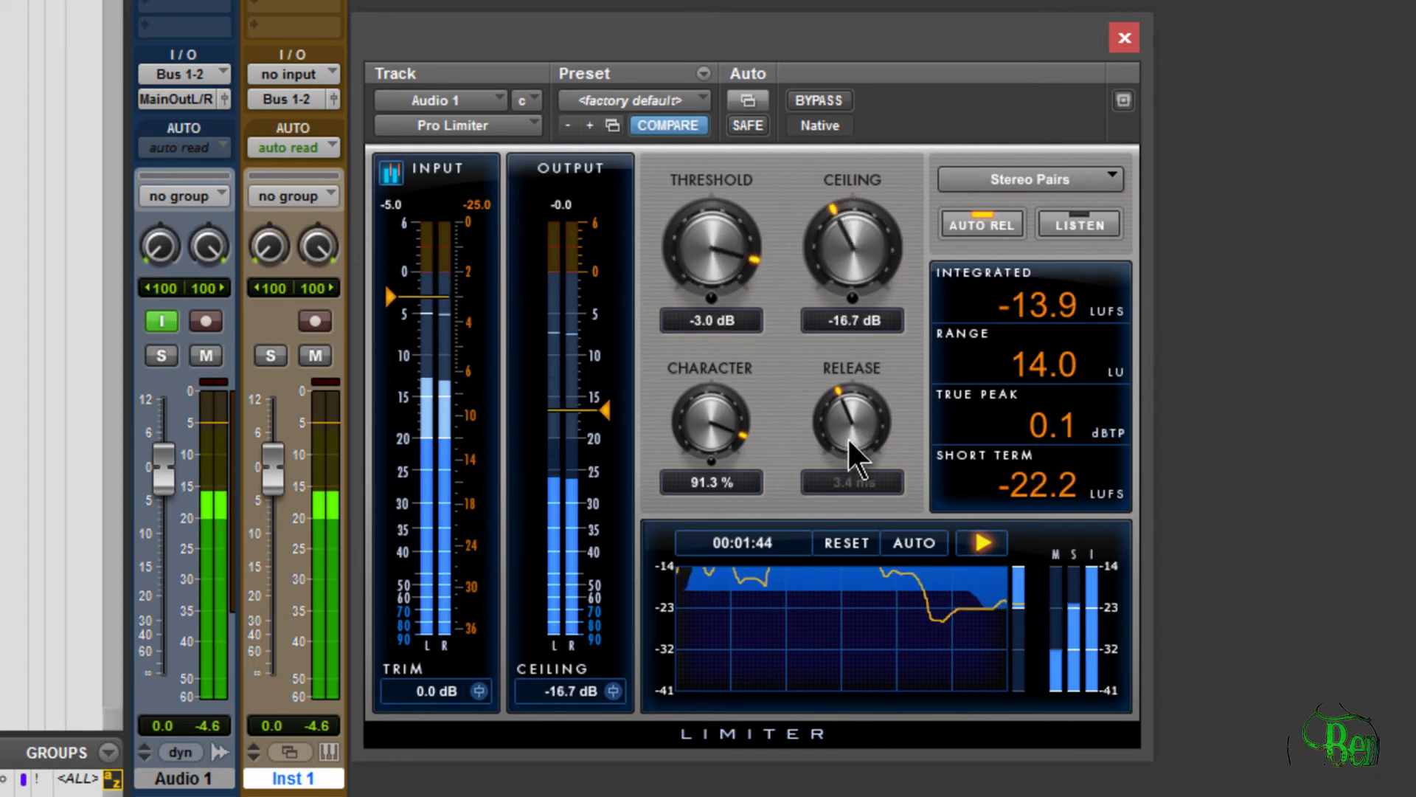
{"action": "mouse_move", "coordinate": [848, 376]}
{"action": "left_mouse_down"}
{"action": "mouse_move", "coordinate": [844, 517]}
{"action": "mouse_move", "coordinate": [847, 310]}
{"action": "left_mouse_up"}
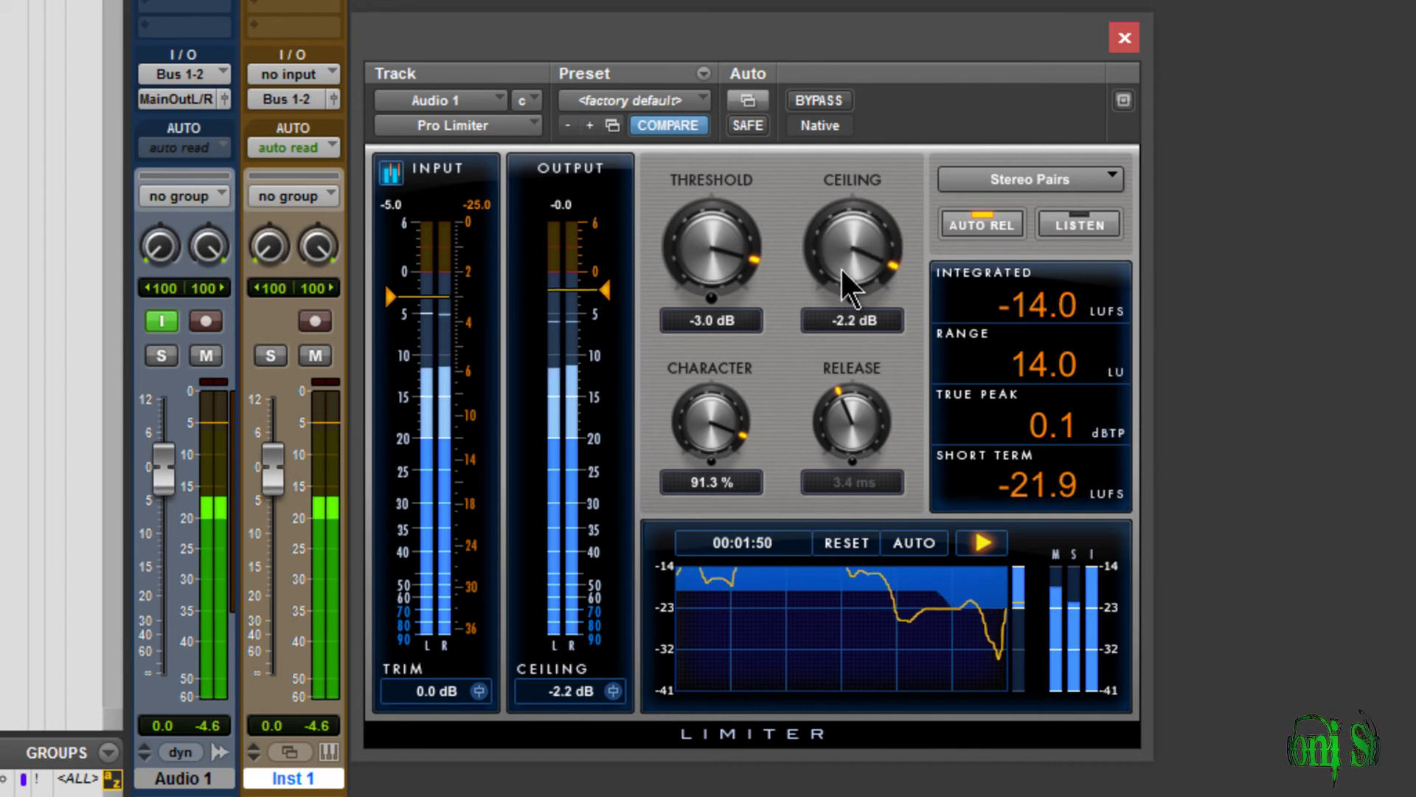
{"action": "left_click_drag", "start_coordinate": [701, 417], "coordinate": [700, 491]}
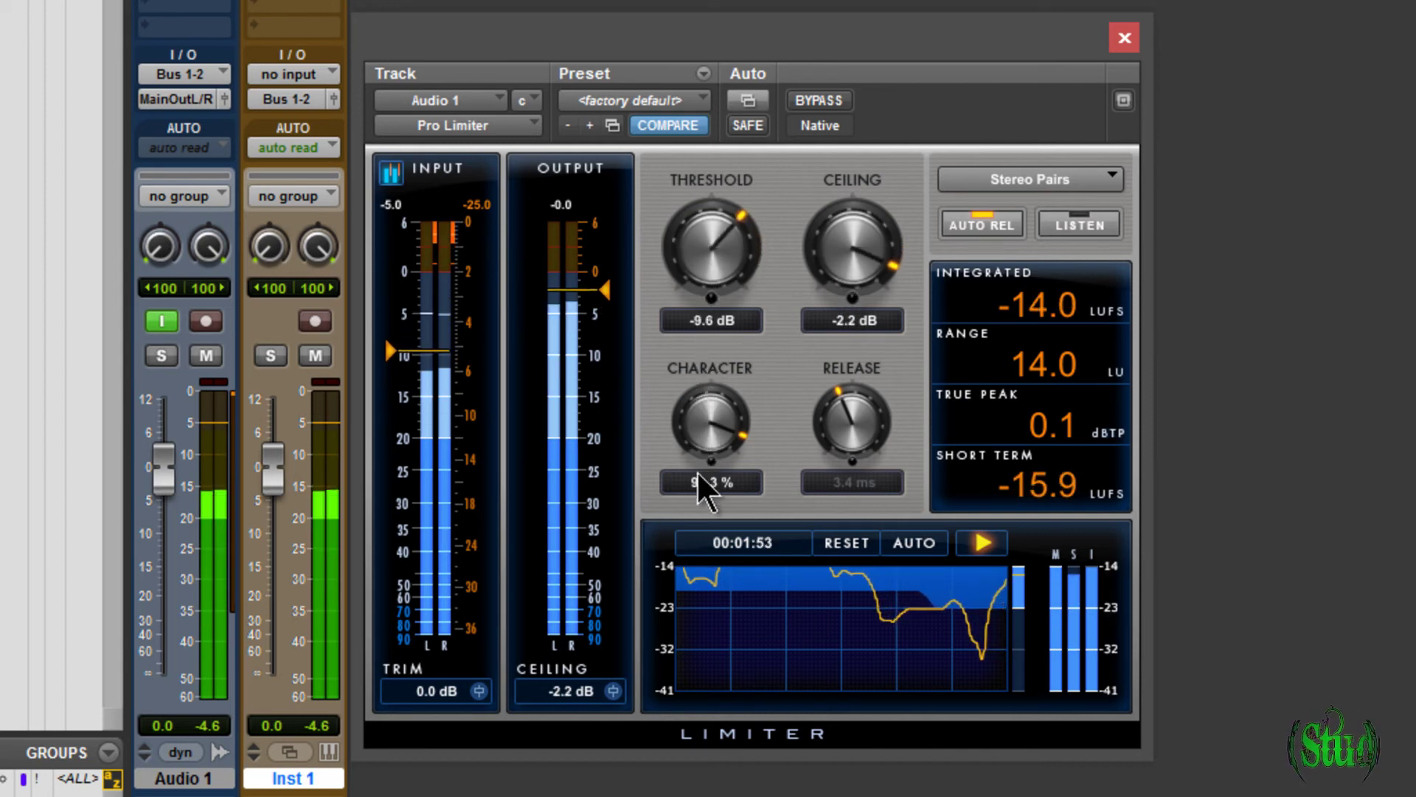
{"action": "left_click_drag", "start_coordinate": [701, 620], "coordinate": [701, 701]}
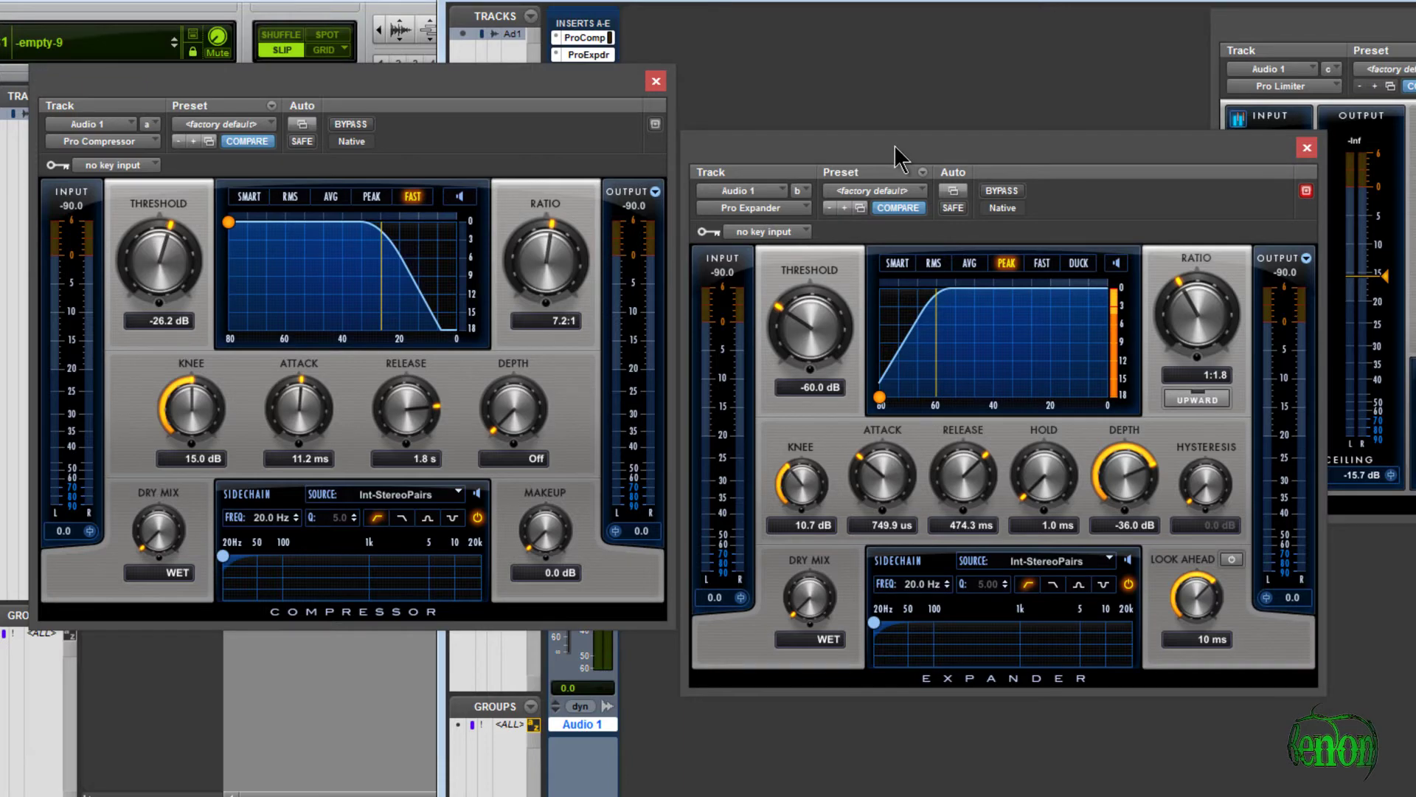
Step: Move the Pro Expander window up and left so it sits between the Compressor and Limiter
{"action": "left_click_drag", "start_coordinate": [894, 145], "coordinate": [821, 104]}
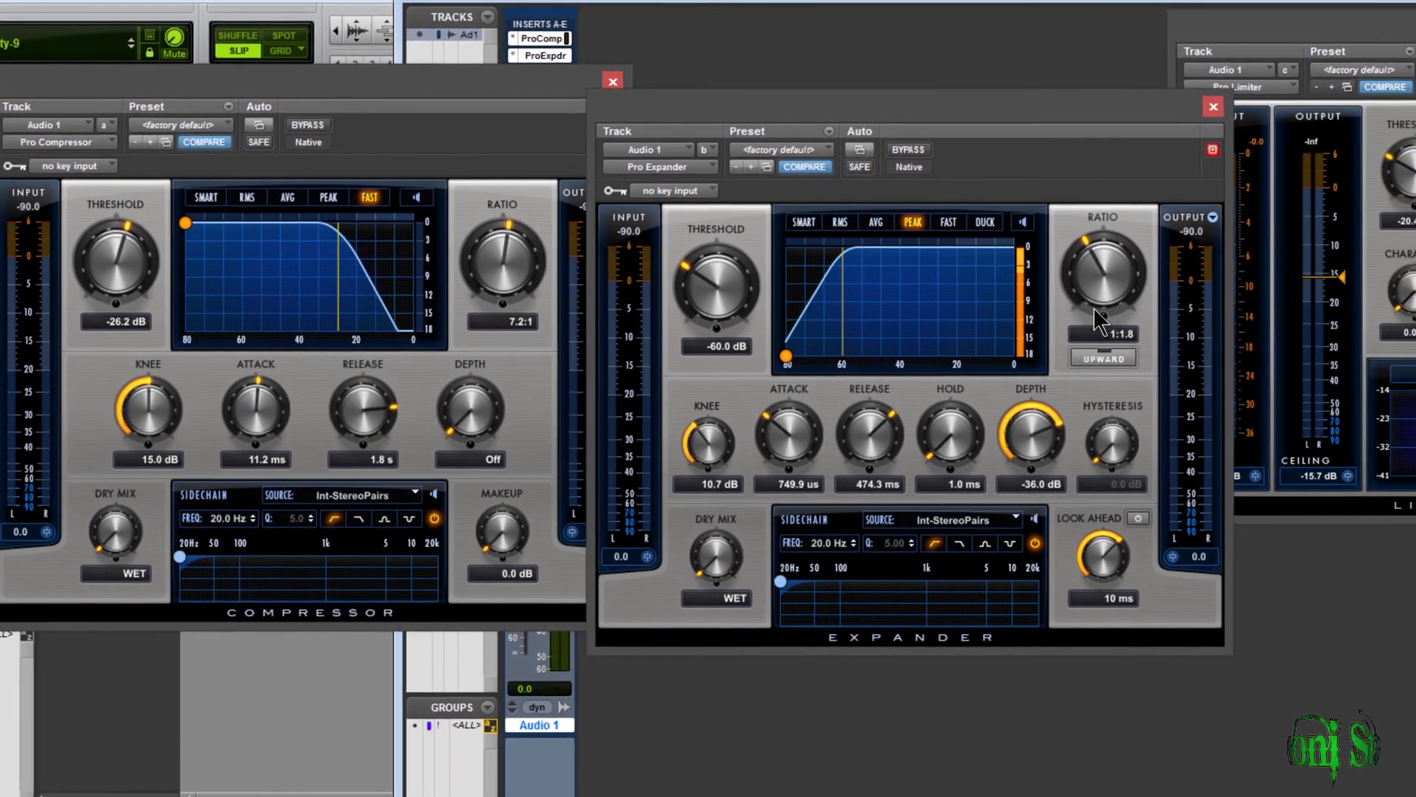